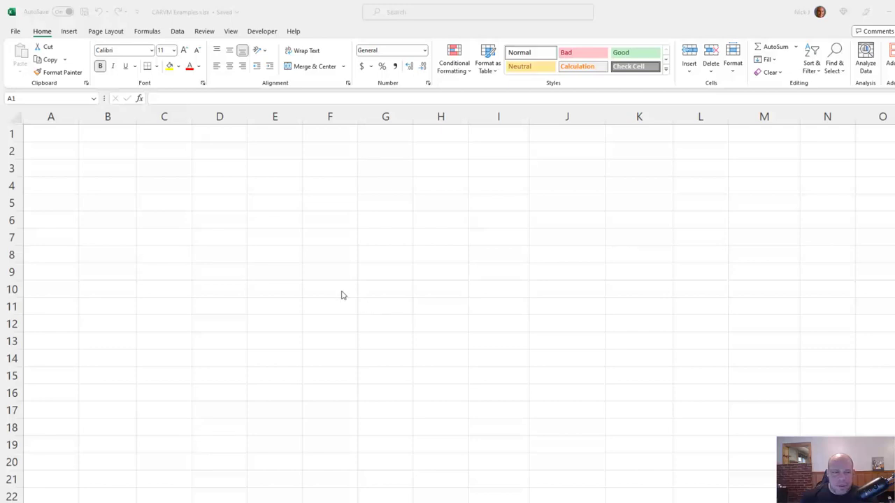
Step: Enter the title "CARVM - Commisioner's Annuity Reserve Valuation Method" in cell A1
{"action": "left_click", "coordinate": [62, 138]}
{"action": "type", "text": "C"}
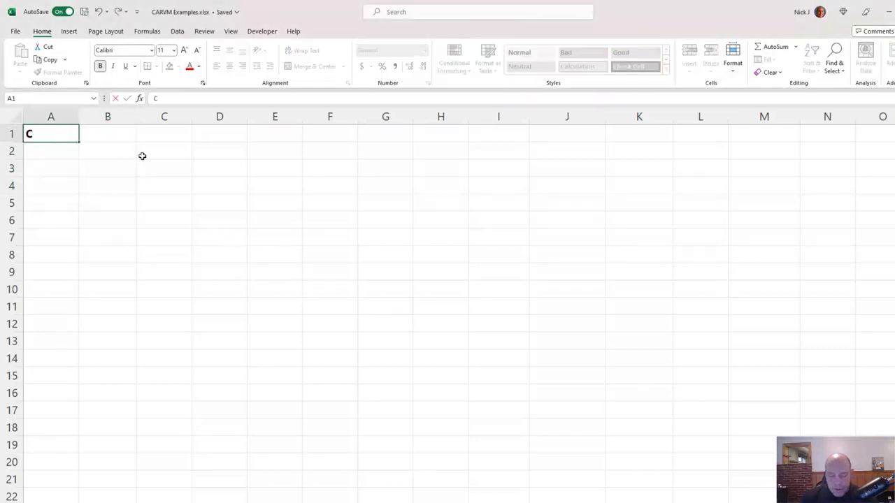
{"action": "type", "text": "ARVM - Com"}
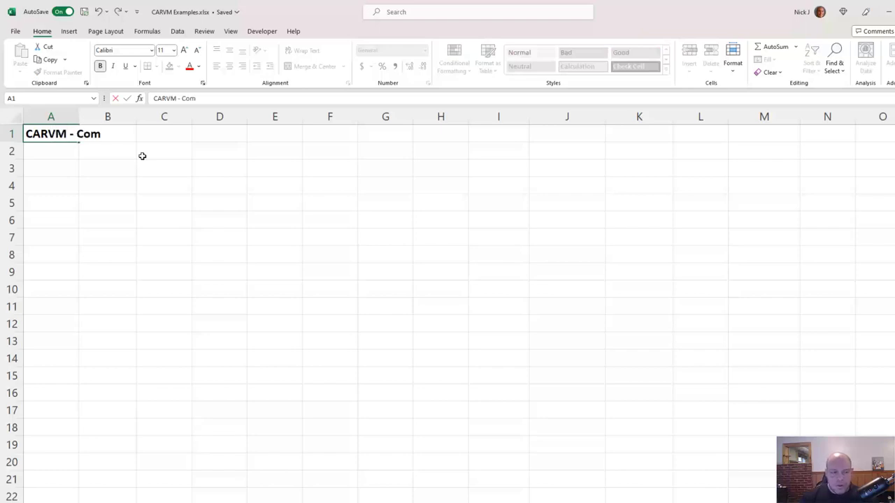
{"action": "type", "text": "misioner's Annu"}
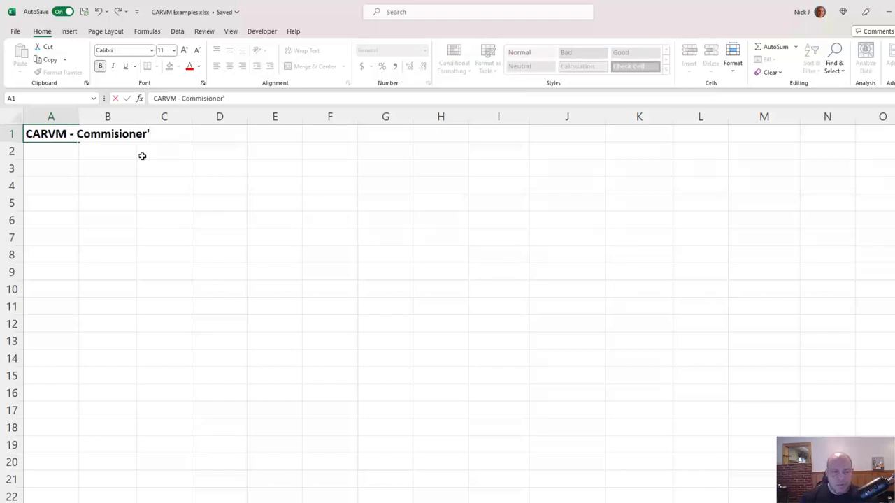
{"action": "type", "text": "i"}
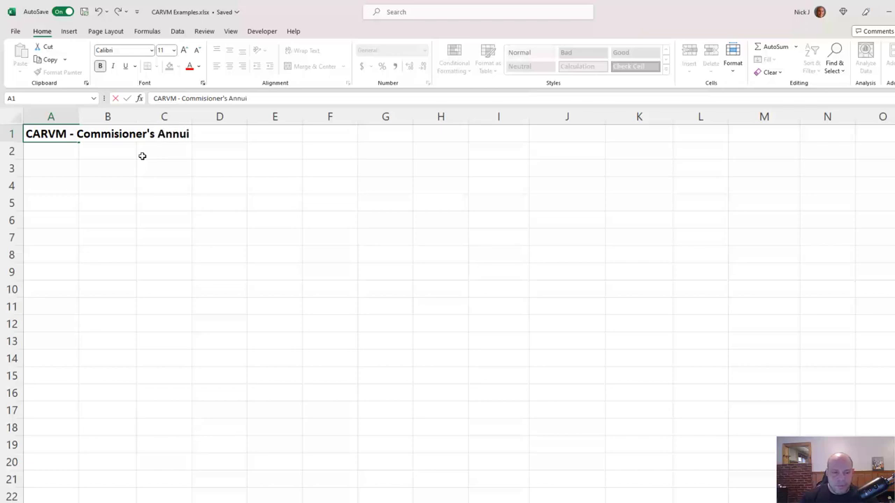
{"action": "type", "text": "ty Reserv"}
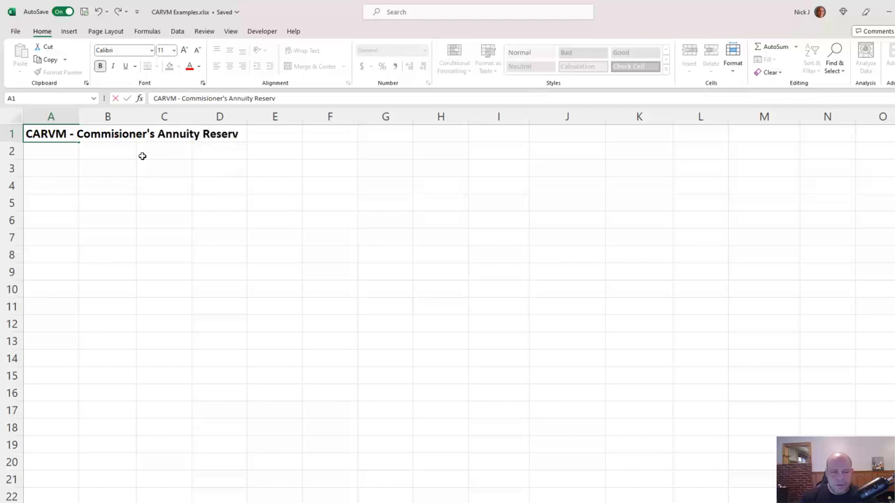
{"action": "type", "text": "e Valuation Me"}
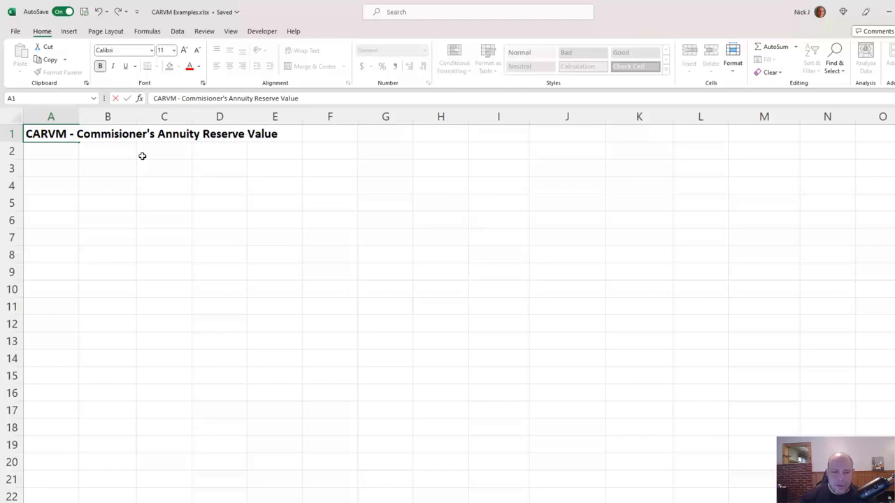
{"action": "type", "text": "thod"}
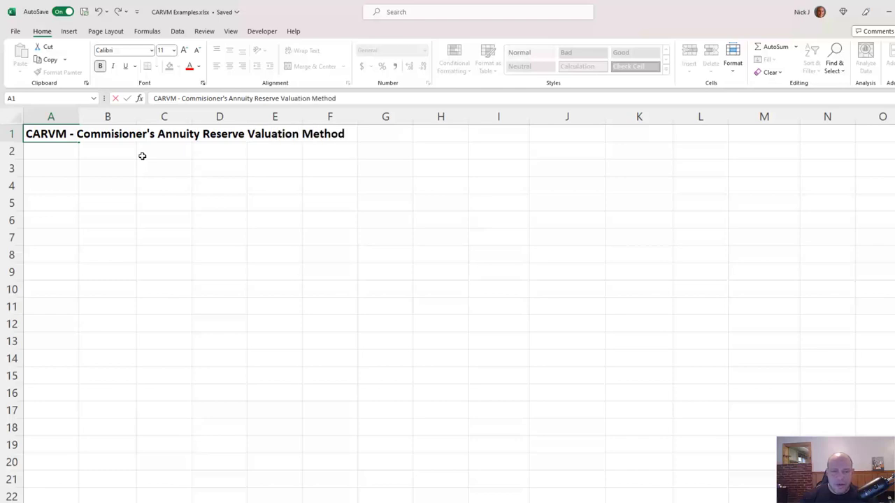
{"action": "key", "text": "Return"}
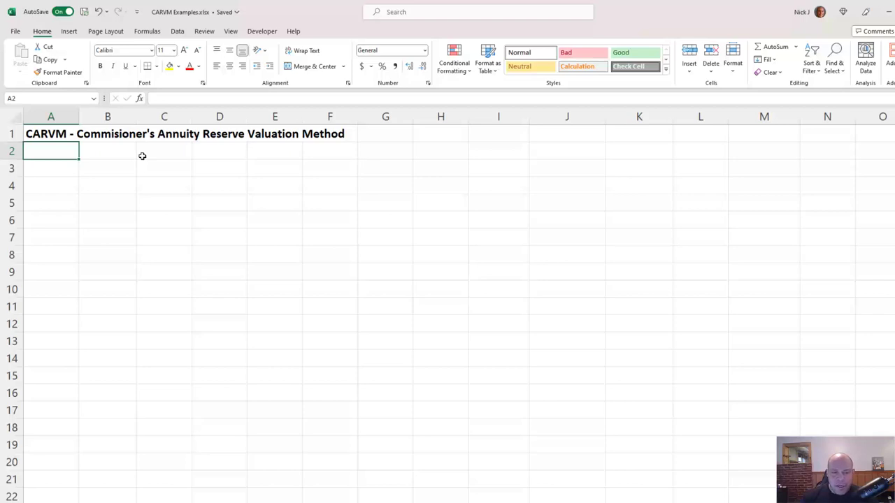
Step: Enter the note "Evaluate all benefit streams from PH on PV basis, CARVM is the highest one" in cell A3
{"action": "key", "text": "Return"}
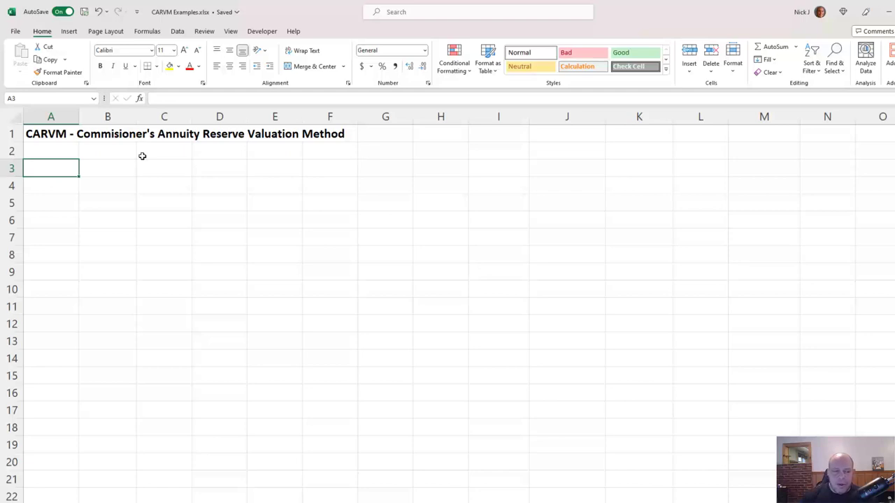
{"action": "key", "text": "shift+space"}
{"action": "key", "text": "ctrl+shift+equal"}
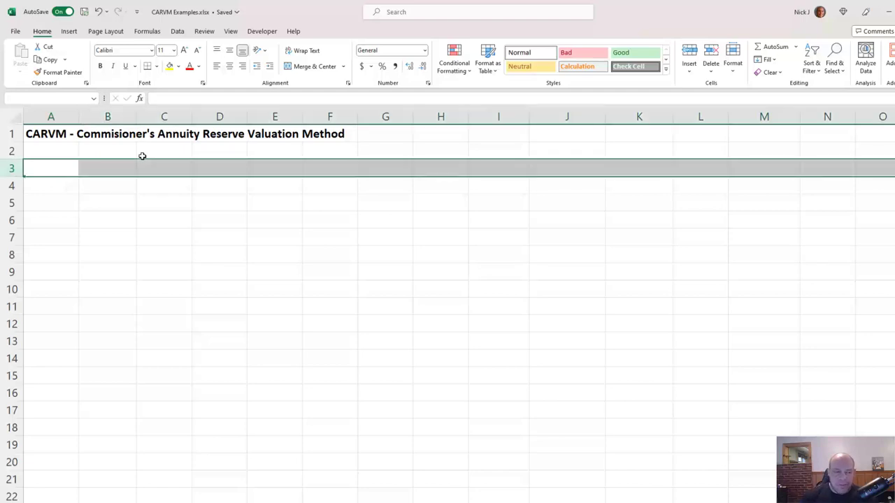
{"action": "key", "text": "shift+BackSpace"}
{"action": "key", "text": "F2"}
{"action": "type", "text": "Evalu"}
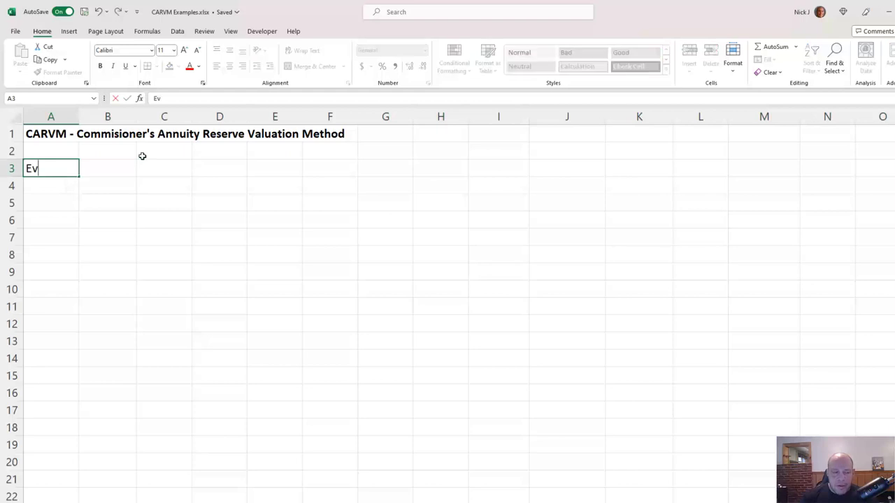
{"action": "key", "text": "BackSpace"}
{"action": "key", "text": "BackSpace"}
{"action": "key", "text": "BackSpace"}
{"action": "type", "text": "aluate "}
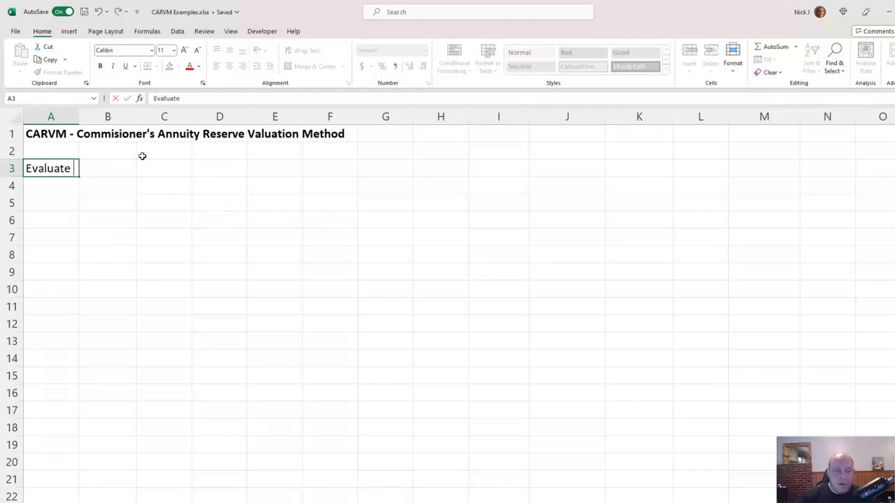
{"action": "type", "text": "all be"}
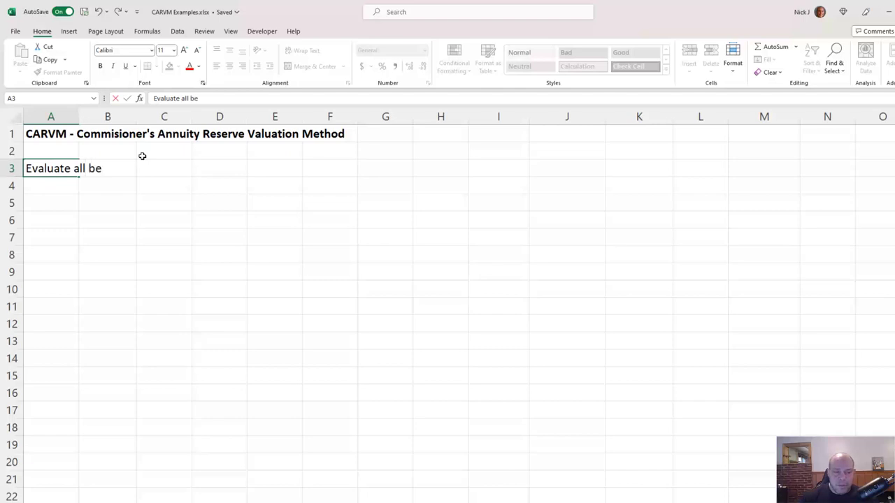
{"action": "type", "text": "nefit stre"}
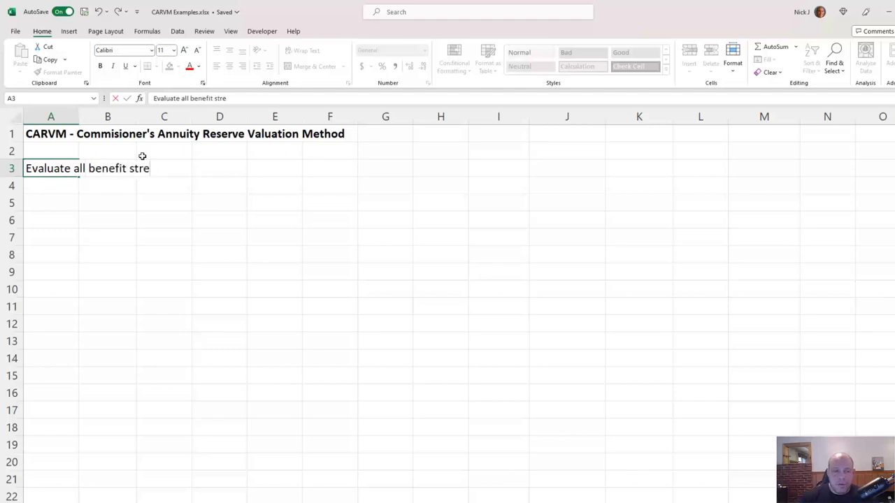
{"action": "type", "text": "ams from PH"}
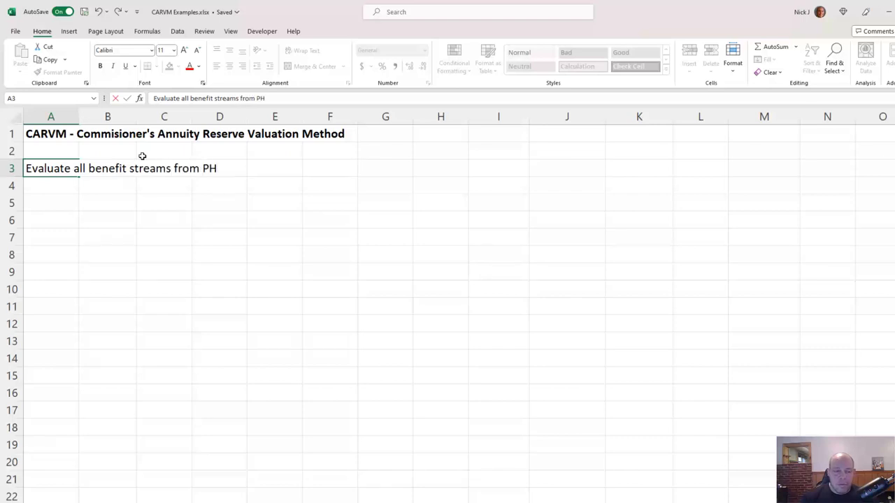
{"action": "type", "text": " on PV base"}
{"action": "key", "text": "BackSpace"}
{"action": "type", "text": "is"}
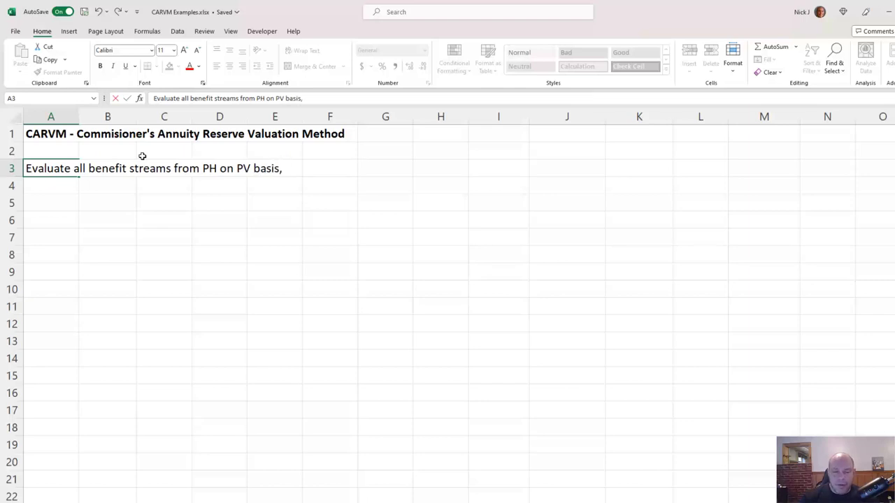
{"action": "type", "text": ", CARVM is the hi"}
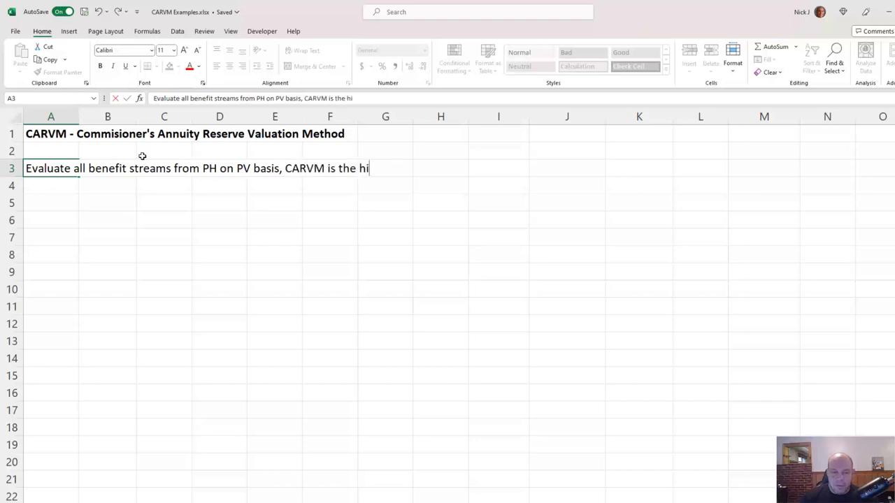
{"action": "type", "text": "ghest one"}
{"action": "key", "text": "BackSpace"}
{"action": "key", "text": "BackSpace"}
{"action": "type", "text": "est one"}
{"action": "key", "text": "Return"}
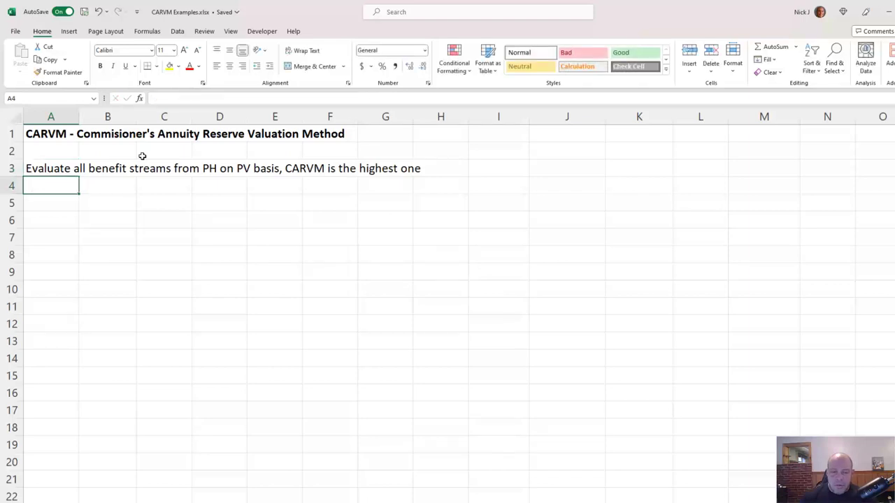
Step: Enter the product label SPDA in cell A5, leaving a blank row below the note
{"action": "key", "text": "Return"}
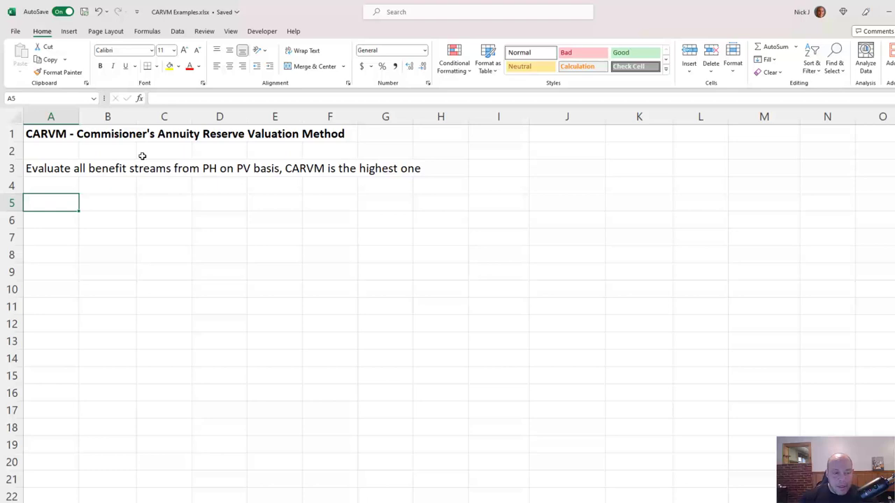
{"action": "type", "text": "F"}
{"action": "key", "text": "BackSpace"}
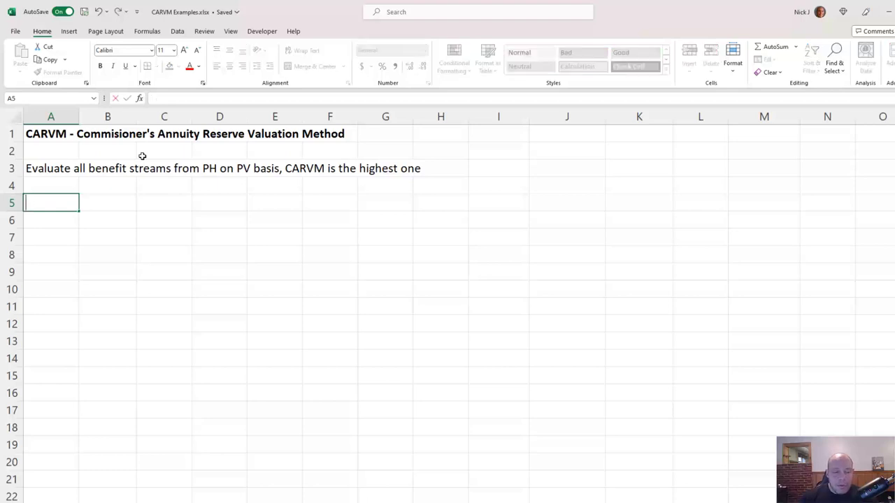
{"action": "type", "text": "SPDA"}
{"action": "key", "text": "Tab"}
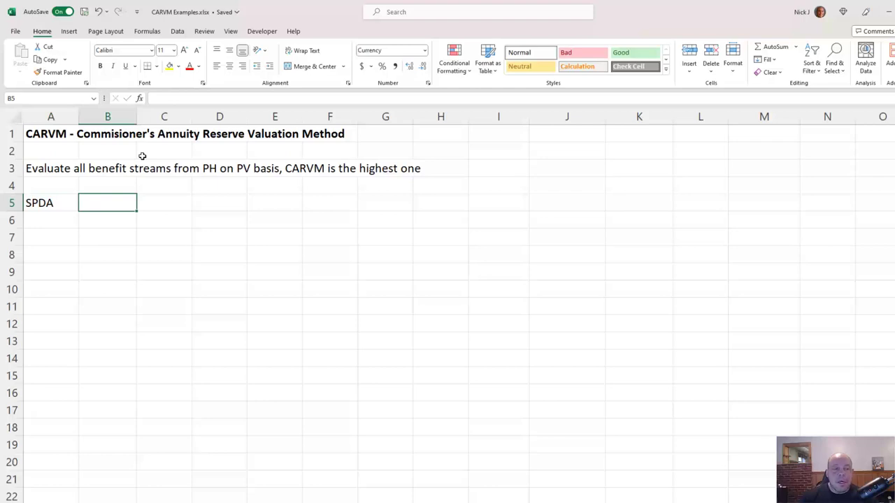
Step: Add the label Premium in cell A6 with the amount $100,000 beside it in B6
{"action": "key", "text": "Return"}
{"action": "type", "text": "Prem"}
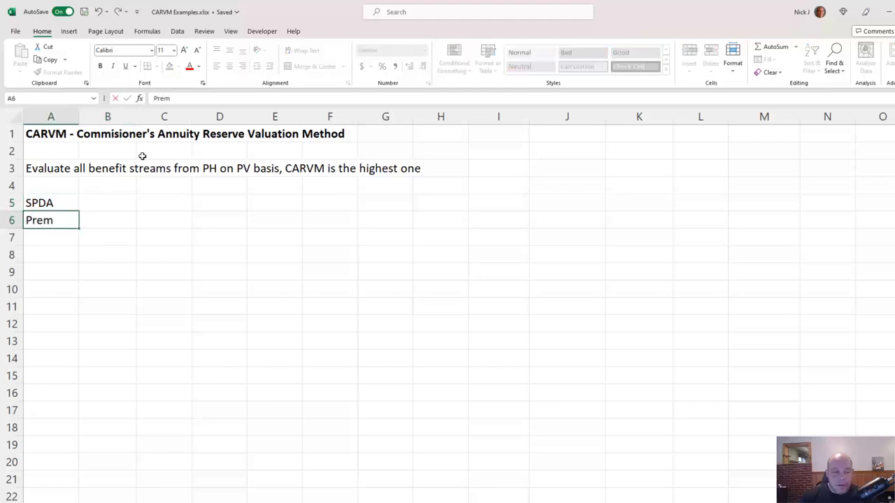
{"action": "type", "text": "ium"}
{"action": "key", "text": "Tab"}
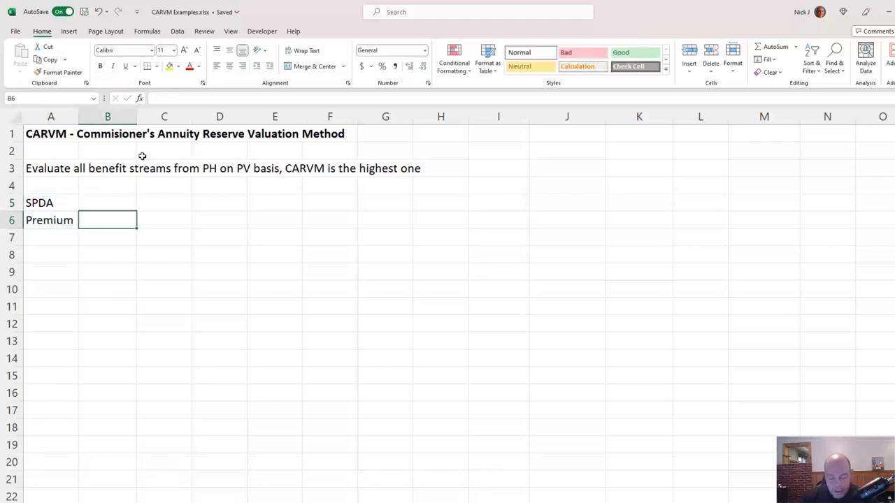
{"action": "type", "text": "$100"}
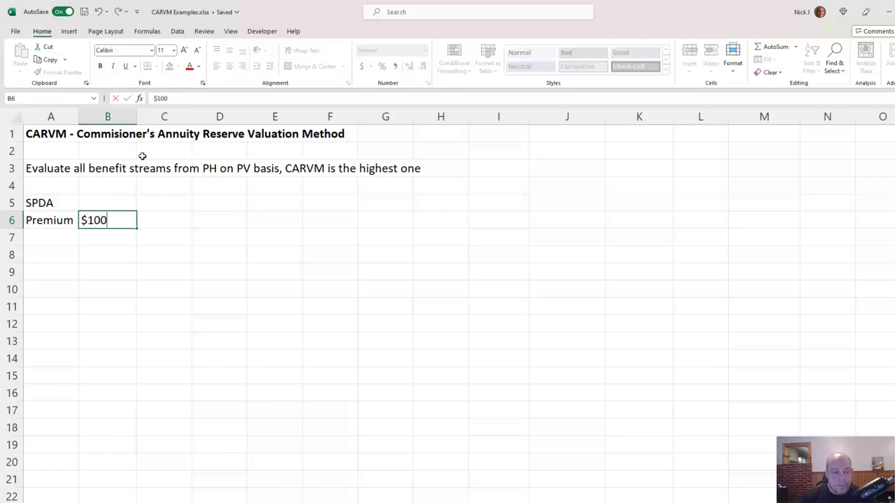
{"action": "type", "text": ",000"}
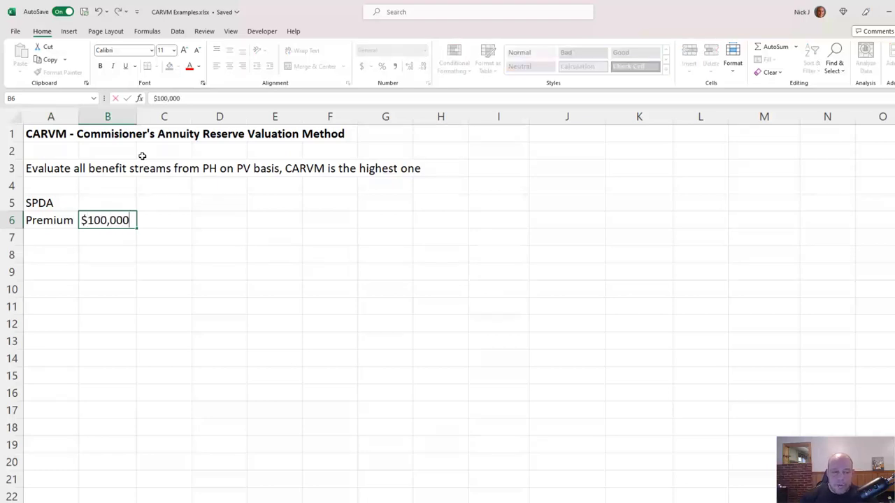
{"action": "key", "text": "Return"}
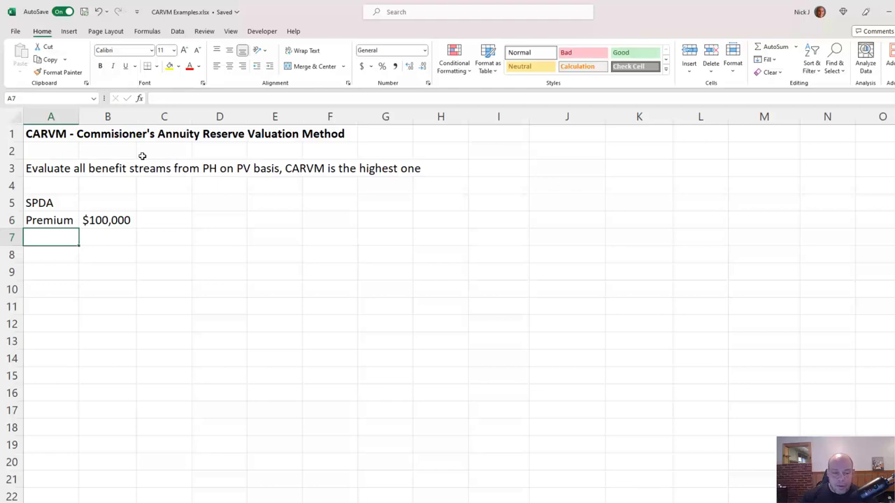
Step: Start a year column with the header EOY in cell D6 and the first value 0 in D7
{"action": "key", "text": "Right"}
{"action": "key", "text": "Right"}
{"action": "key", "text": "Right"}
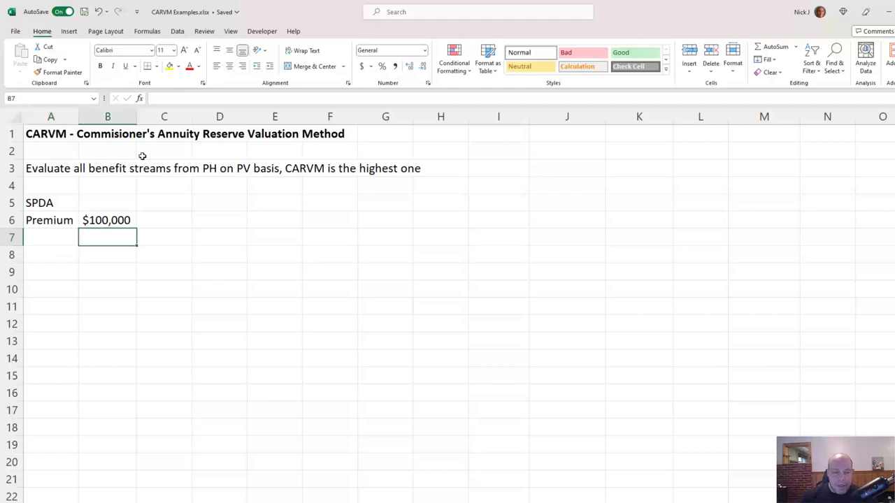
{"action": "key", "text": "Up"}
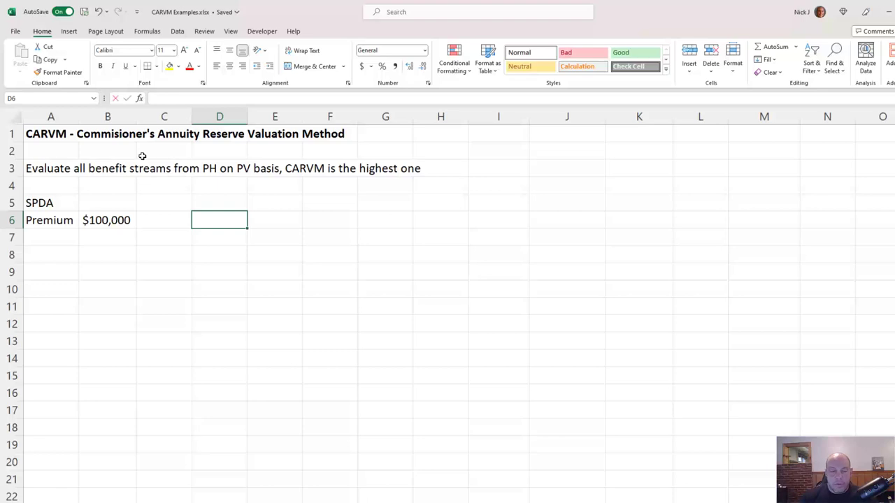
{"action": "type", "text": "EOY"}
{"action": "key", "text": "Return"}
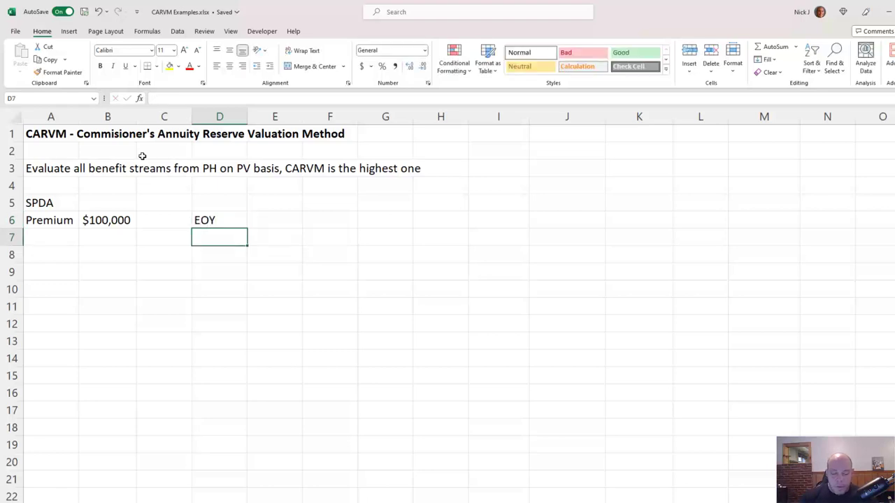
{"action": "type", "text": "0"}
{"action": "key", "text": "Return"}
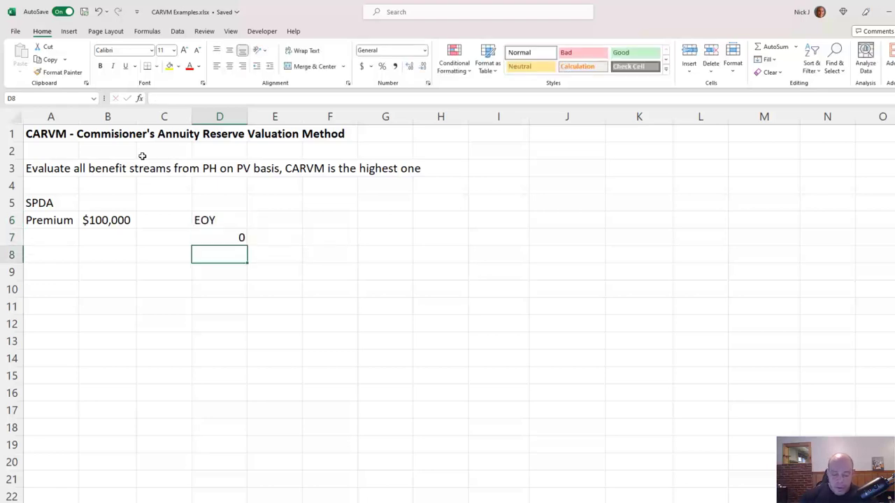
Step: Enter the formula =D7+1 in cell D8 and fill it down to D15 to number the years
{"action": "type", "text": "="}
{"action": "key", "text": "Up"}
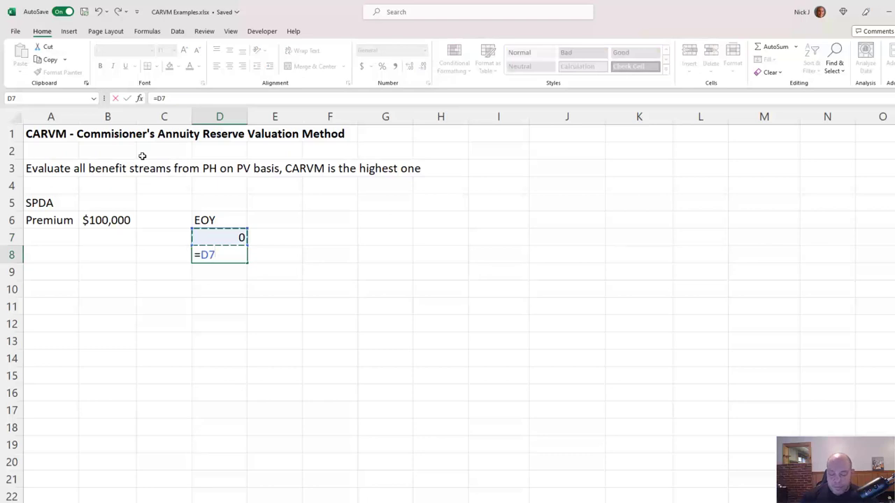
{"action": "type", "text": "+1"}
{"action": "key", "text": "Return"}
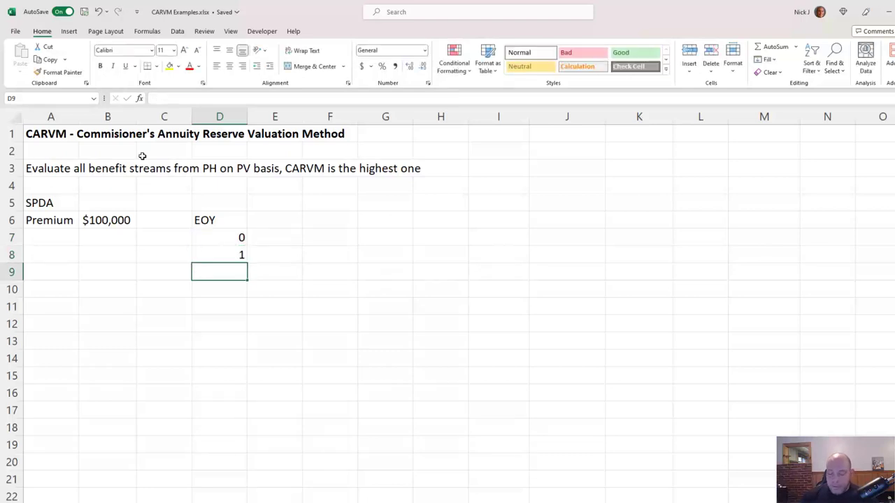
{"action": "key", "text": "Up"}
{"action": "key", "text": "shift+Down"}
{"action": "key", "text": "shift+Down"}
{"action": "key", "text": "shift+Down"}
{"action": "key", "text": "shift+Down"}
{"action": "key", "text": "shift+Down"}
{"action": "key", "text": "shift+Down"}
{"action": "key", "text": "shift+Down"}
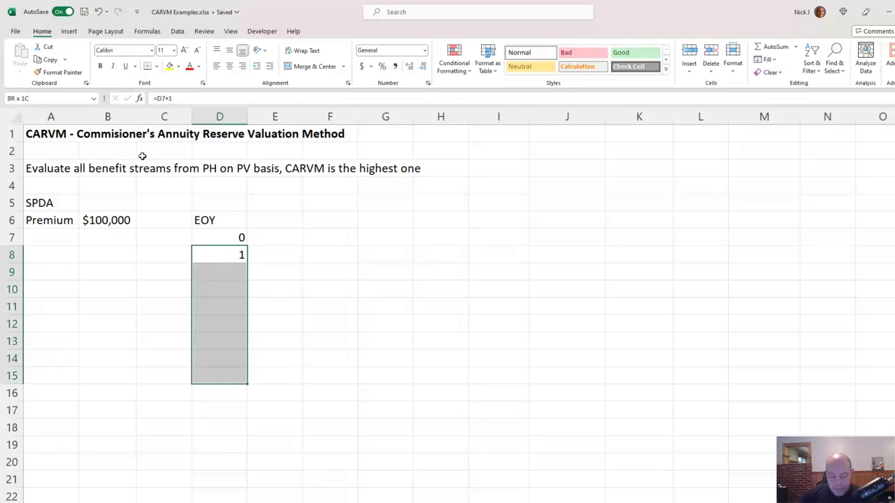
{"action": "key", "text": "ctrl+d"}
{"action": "key", "text": "Up"}
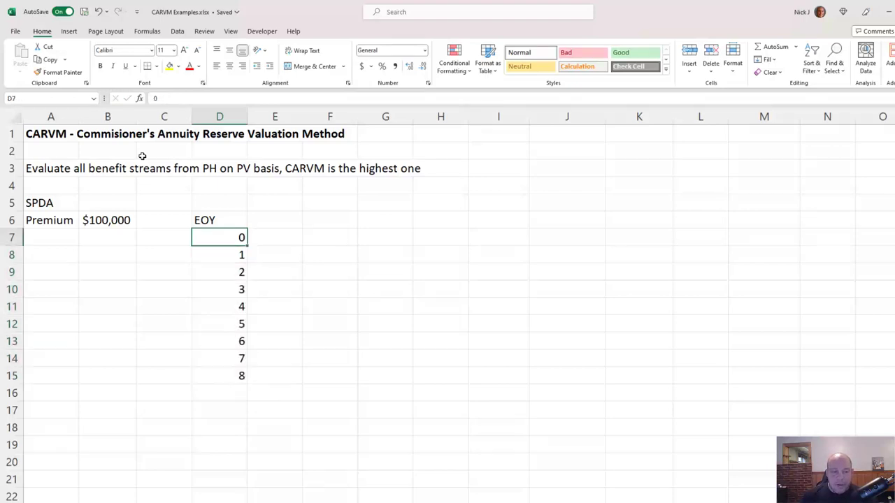
{"action": "key", "text": "Up"}
{"action": "key", "text": "ctrl+Down"}
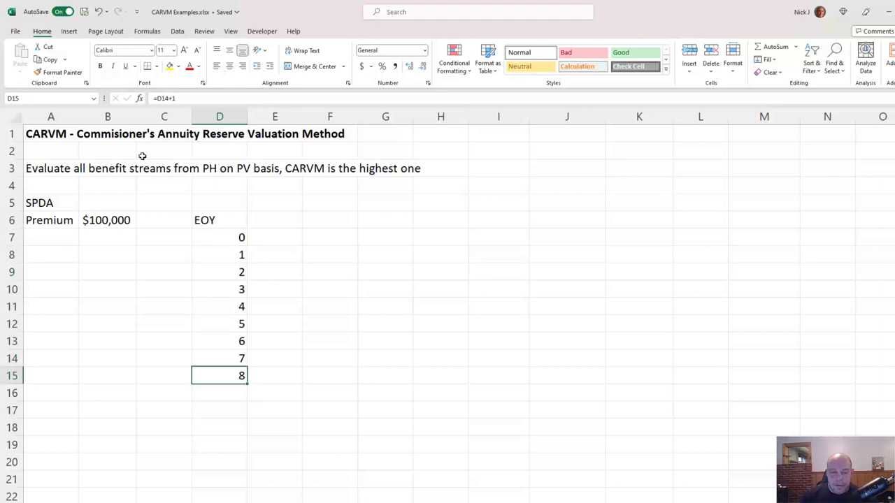
Step: Start a guaranteed rate column with the header Guar Rate in cell E6 and 3% in E7
{"action": "key", "text": "Up"}
{"action": "key", "text": "Down"}
{"action": "key", "text": "Up"}
{"action": "key", "text": "Up"}
{"action": "key", "text": "Up"}
{"action": "key", "text": "Up"}
{"action": "key", "text": "Up"}
{"action": "key", "text": "Up"}
{"action": "key", "text": "Up"}
{"action": "key", "text": "Up"}
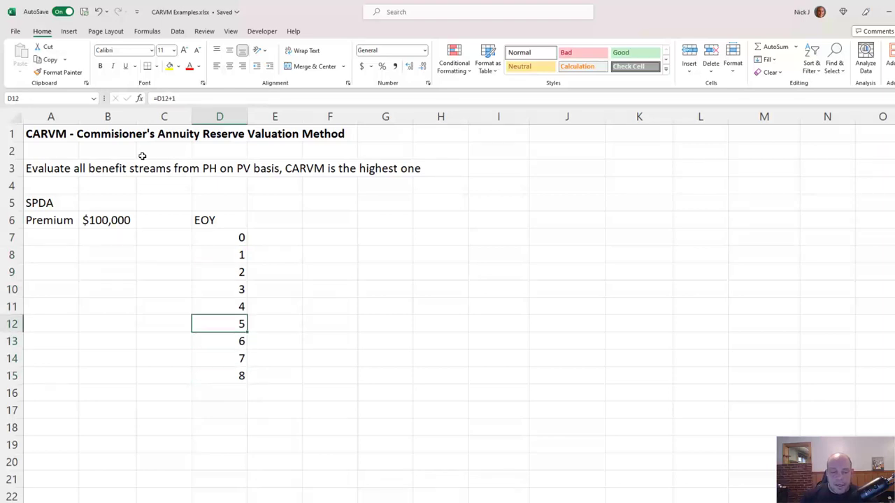
{"action": "key", "text": "Up"}
{"action": "key", "text": "Right"}
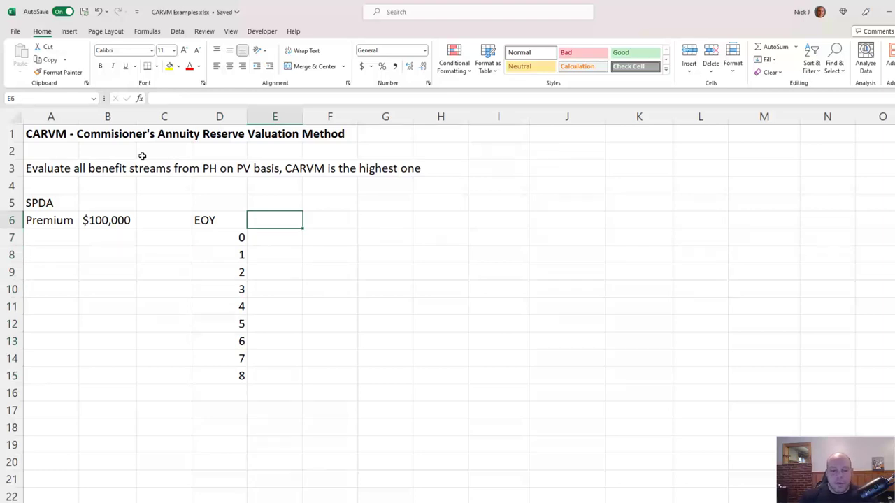
{"action": "type", "text": "G"}
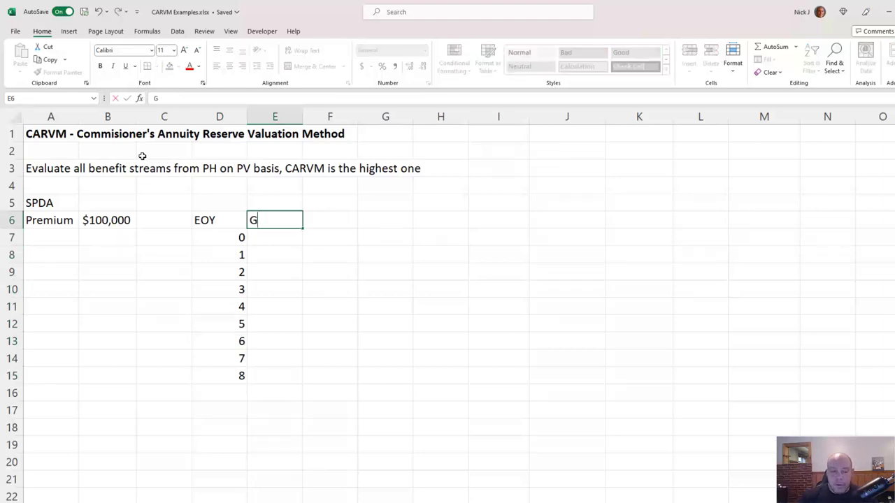
{"action": "type", "text": "uar Rate"}
{"action": "key", "text": "Return"}
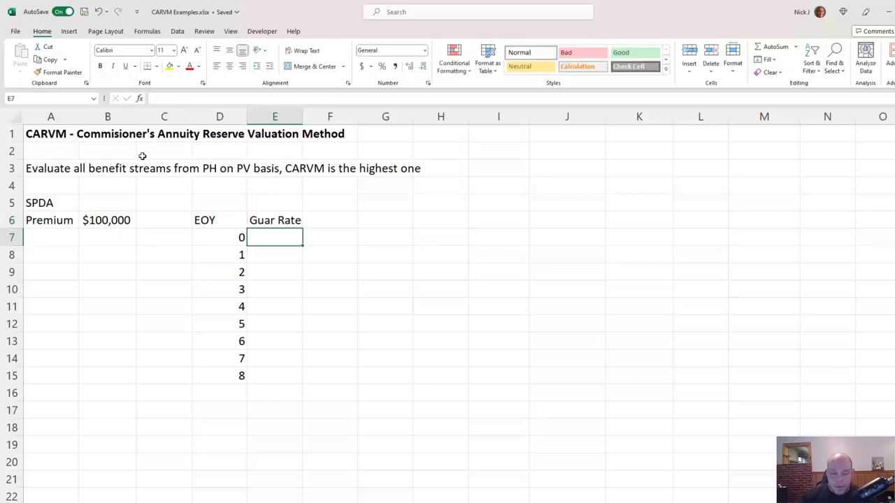
{"action": "type", "text": "3%"}
{"action": "key", "text": "Return"}
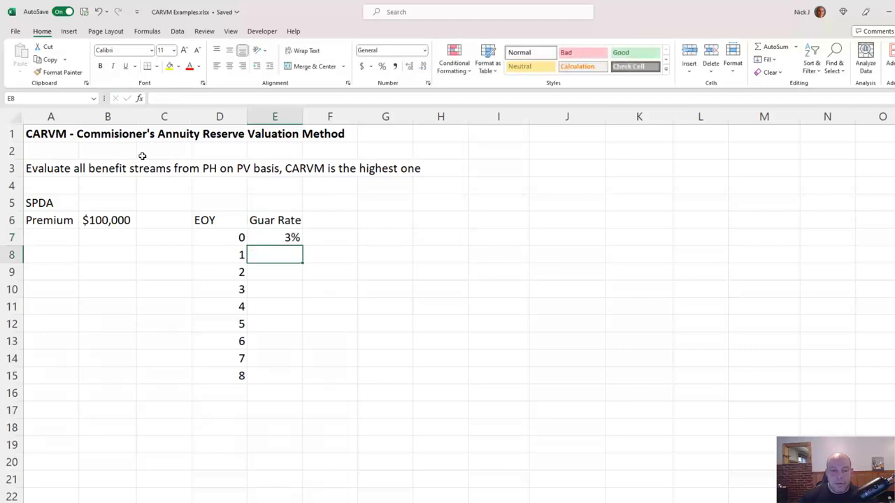
Step: Copy the 3% guaranteed rate from E7 down through E15 so every year has it
{"action": "key", "text": "Up"}
{"action": "key", "text": "ctrl+c"}
{"action": "key", "text": "shift+Down"}
{"action": "key", "text": "shift+Down"}
{"action": "key", "text": "shift+Down"}
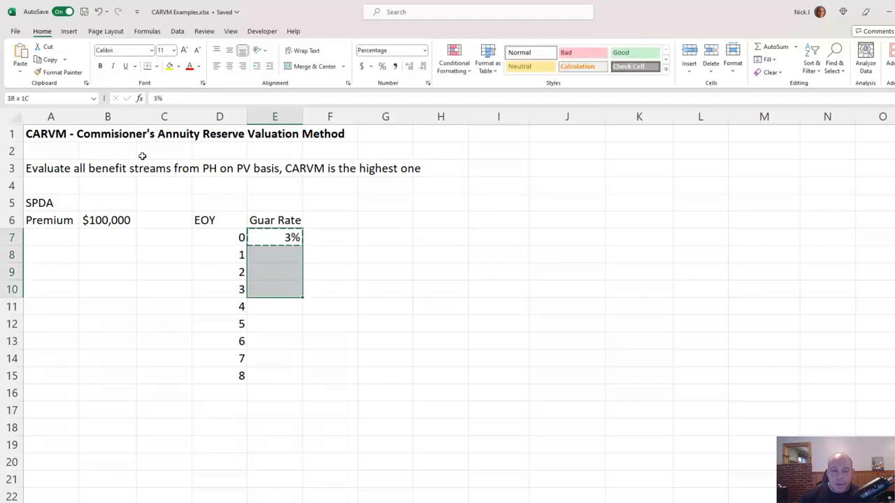
{"action": "key", "text": "shift+Down"}
{"action": "key", "text": "shift+Down"}
{"action": "key", "text": "shift+Down"}
{"action": "key", "text": "shift+Down"}
{"action": "key", "text": "shift+Down"}
{"action": "key", "text": "ctrl+v"}
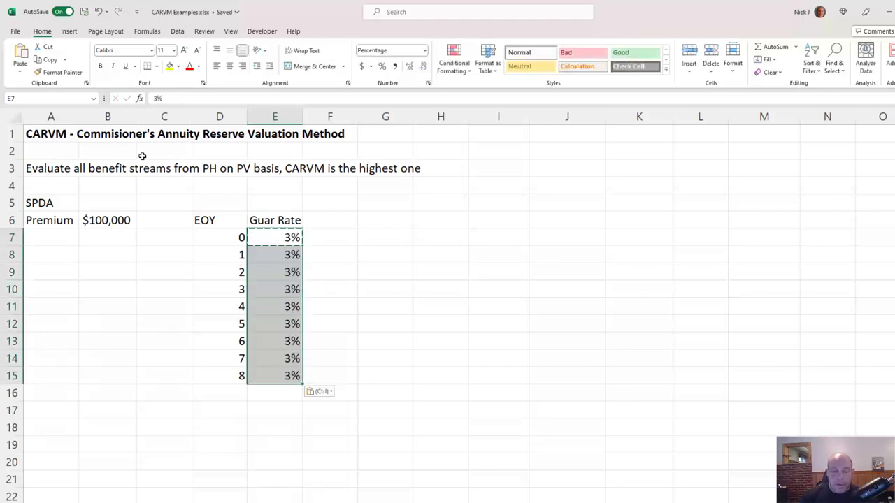
Step: Add the header Actual Rate in cell F6 and widen column F to fit it
{"action": "key", "text": "Up"}
{"action": "key", "text": "Right"}
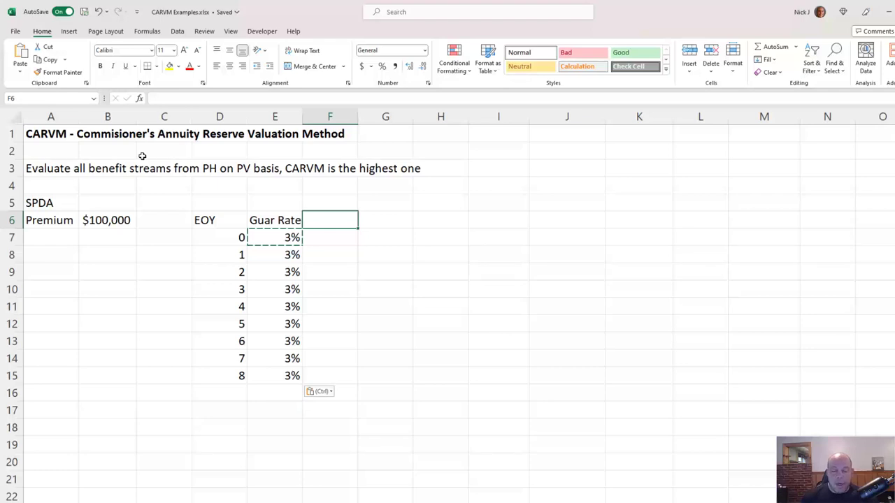
{"action": "type", "text": "Acu"}
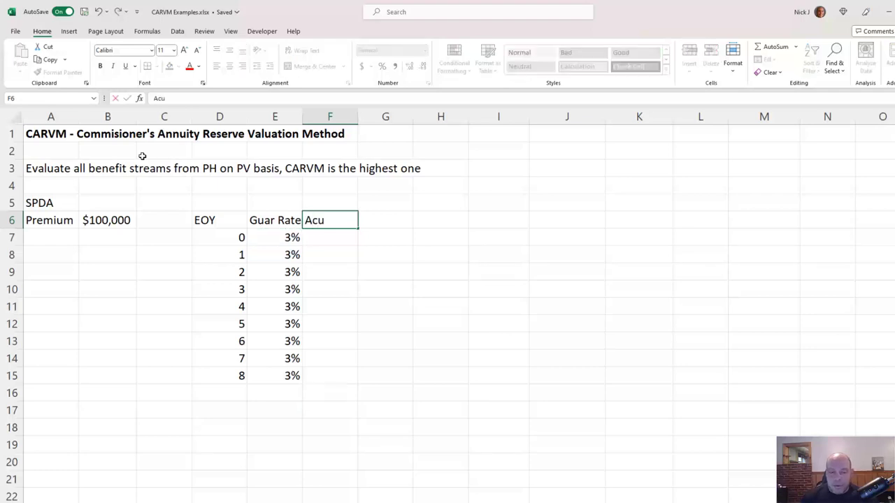
{"action": "key", "text": "BackSpace"}
{"action": "type", "text": "tual Rate"}
{"action": "key", "text": "Return"}
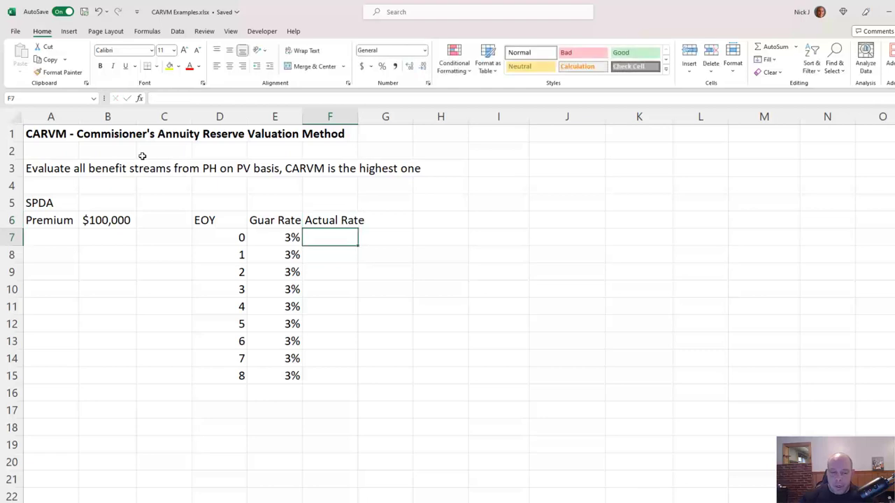
{"action": "key", "text": "Left"}
{"action": "key", "text": "Up"}
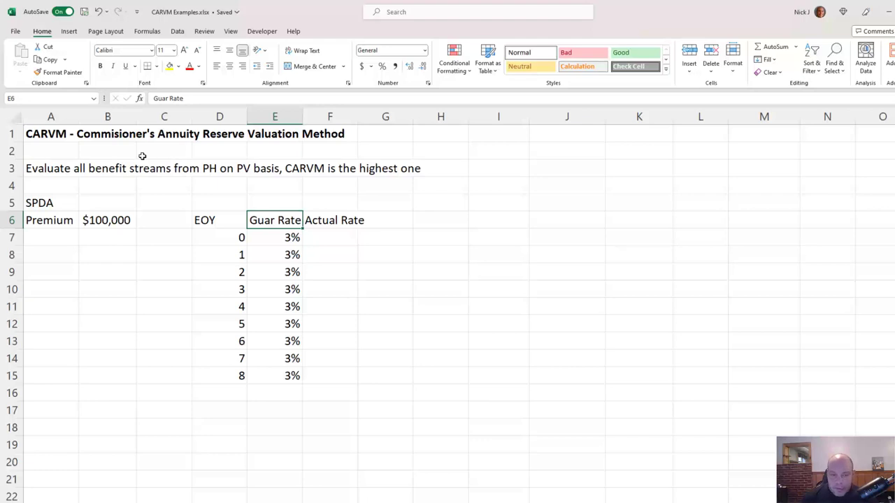
{"action": "key", "text": "Right"}
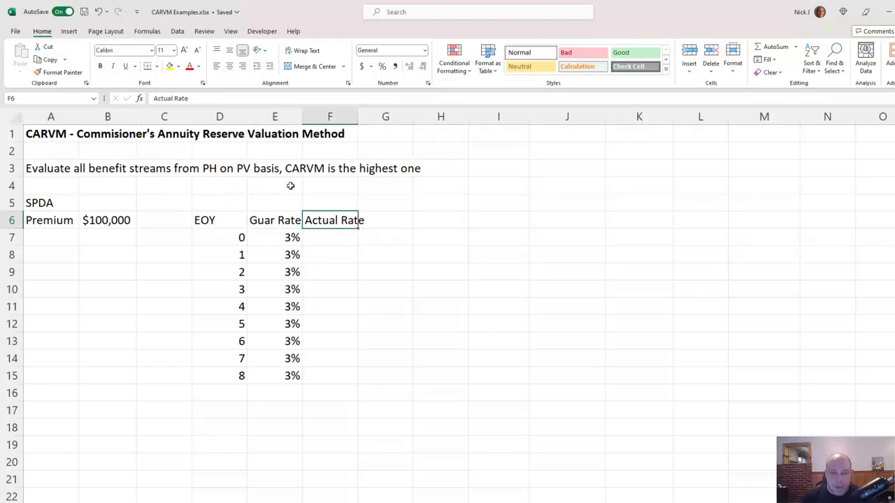
{"action": "double_click", "coordinate": [357, 116]}
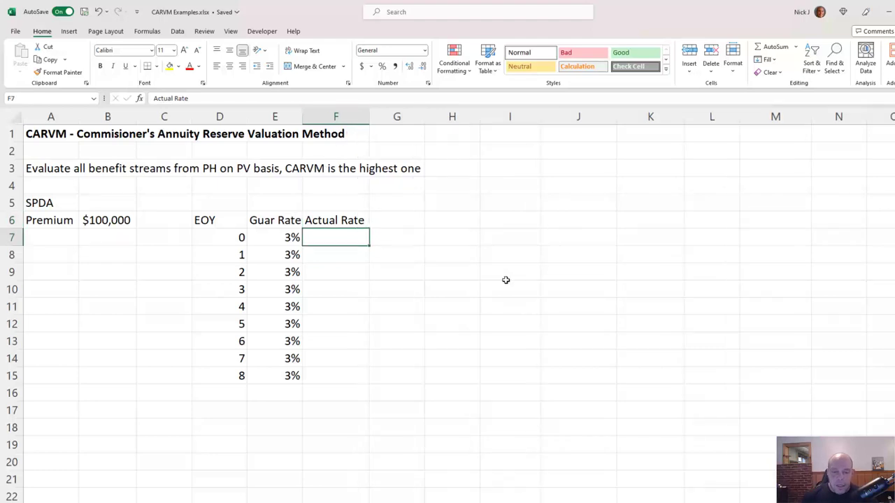
Step: Enter an actual rate of 4% in cell F7 and copy it down through F15
{"action": "key", "text": "Down"}
{"action": "type", "text": "4%"}
{"action": "key", "text": "ctrl+Return"}
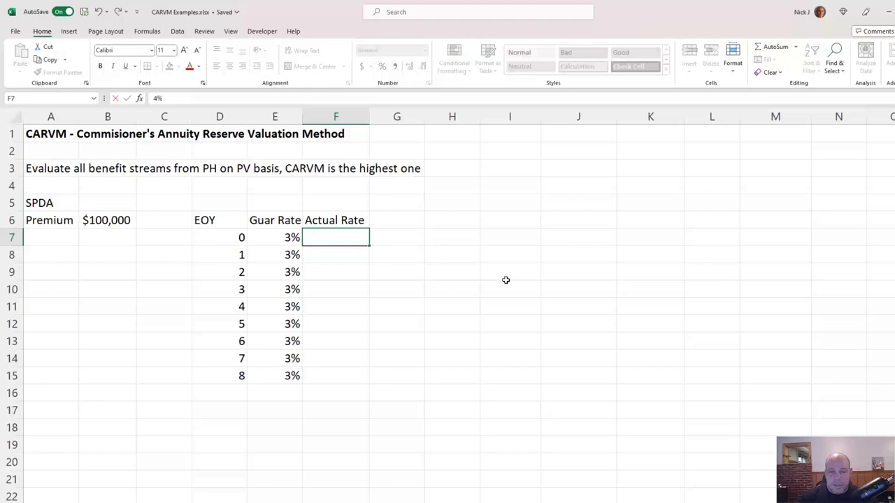
{"action": "key", "text": "ctrl+c"}
{"action": "key", "text": "Left"}
{"action": "key", "text": "ctrl+Down"}
{"action": "key", "text": "Right"}
{"action": "key", "text": "ctrl+shift+Up"}
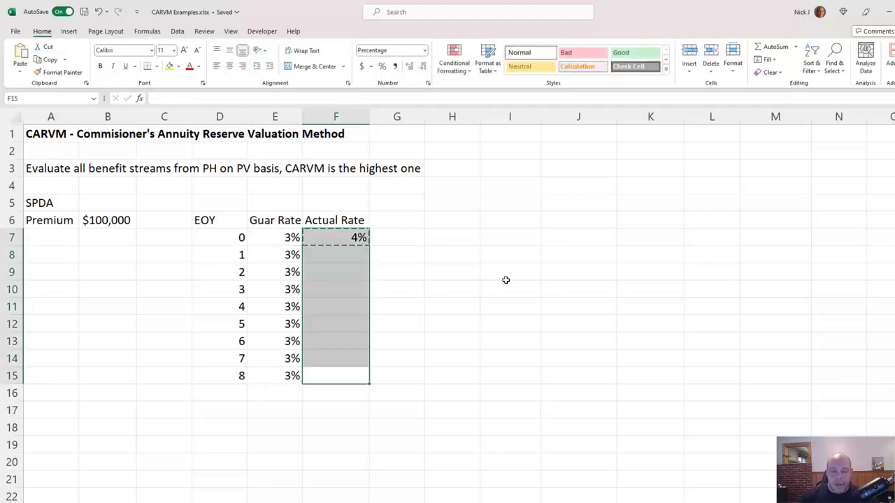
{"action": "key", "text": "ctrl+v"}
{"action": "key", "text": "Up"}
{"action": "key", "text": "Up"}
{"action": "key", "text": "ctrl+Up"}
{"action": "key", "text": "Up"}
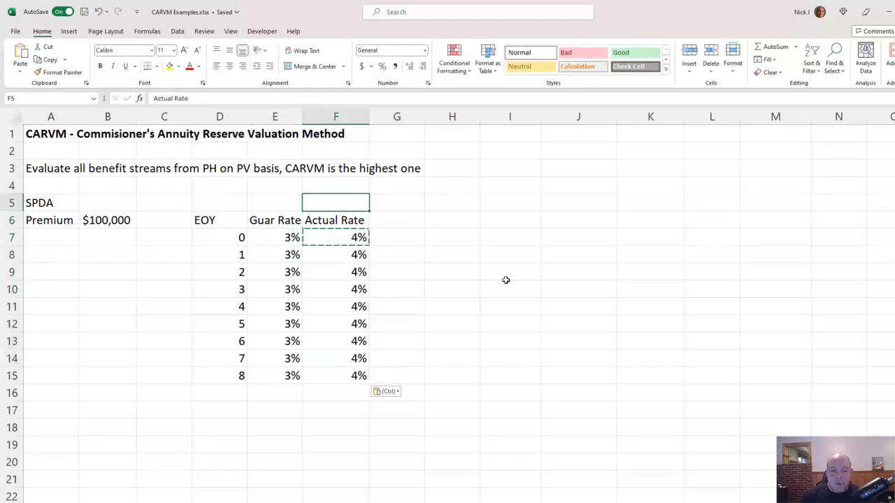
{"action": "key", "text": "Down"}
{"action": "key", "text": "Up"}
{"action": "key", "text": "Escape"}
{"action": "key", "text": "Down"}
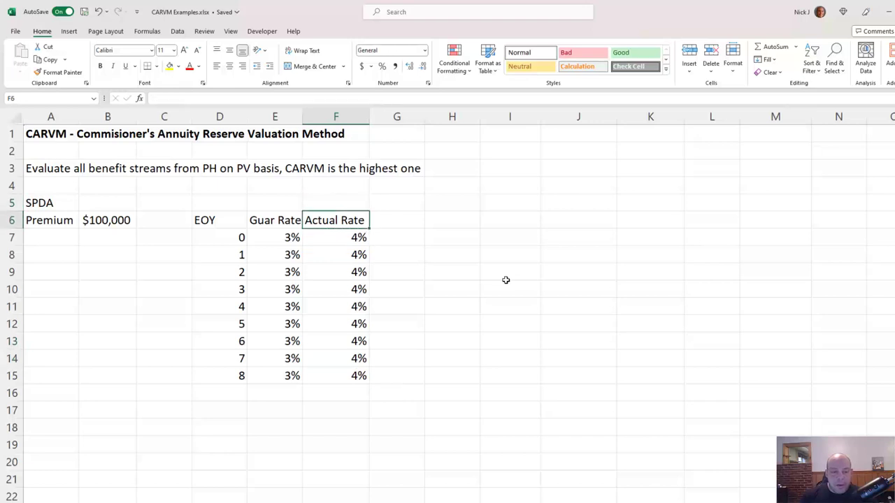
Step: Add the header Final Rate in cell G6 and enter the formula =MAX(E7:F7) in G7
{"action": "key", "text": "Right"}
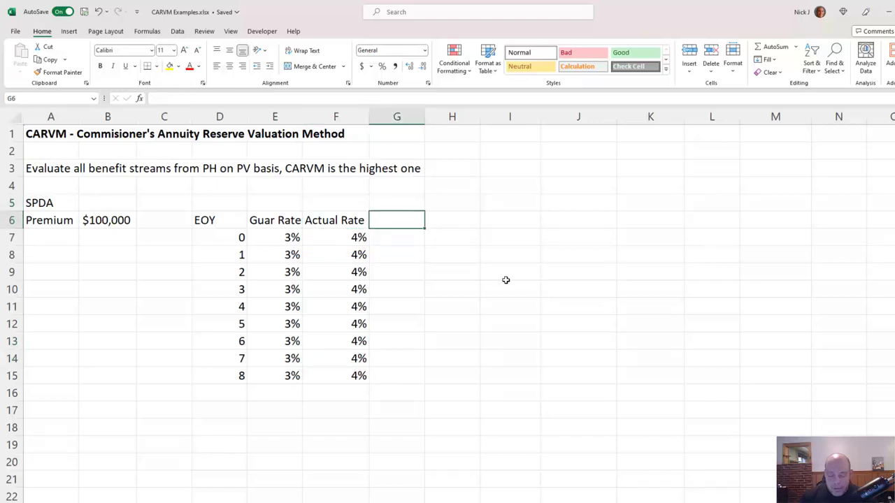
{"action": "type", "text": "Fin"}
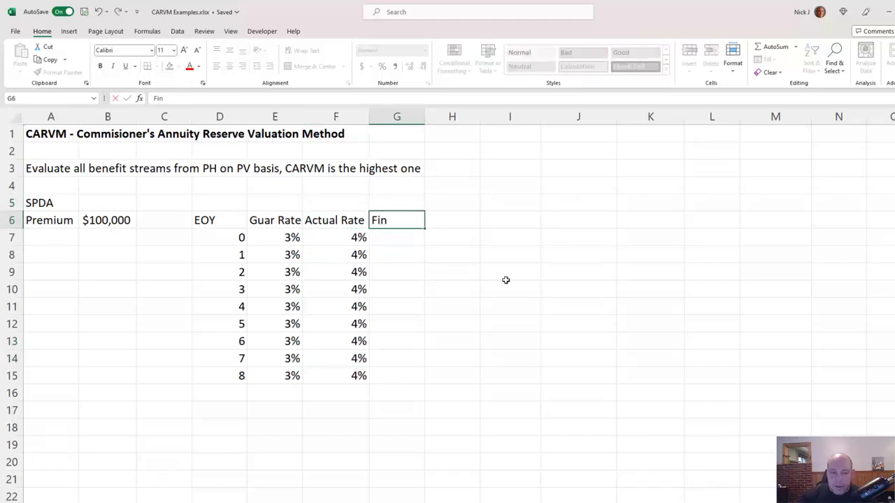
{"action": "type", "text": "al Rate"}
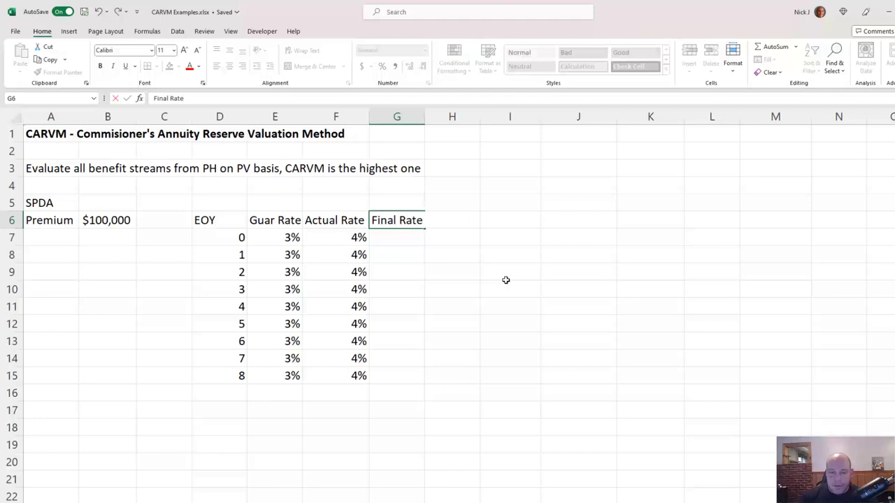
{"action": "key", "text": "Return"}
{"action": "type", "text": "=max("}
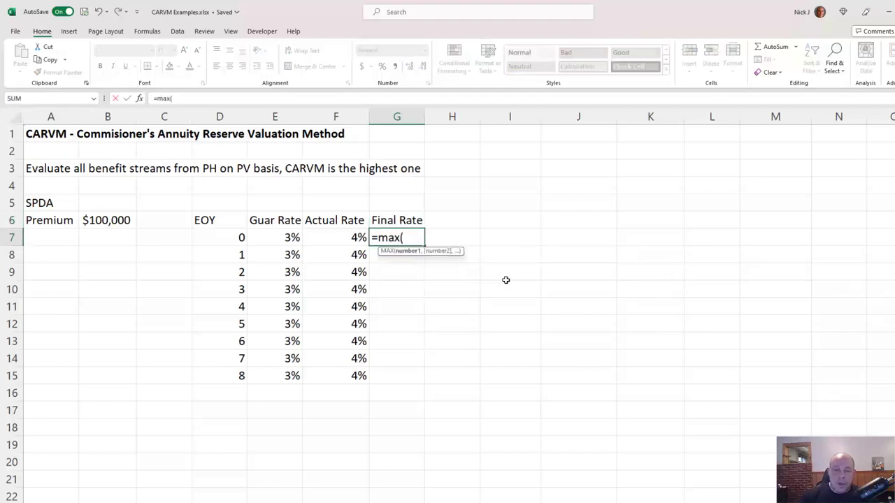
{"action": "key", "text": "Left"}
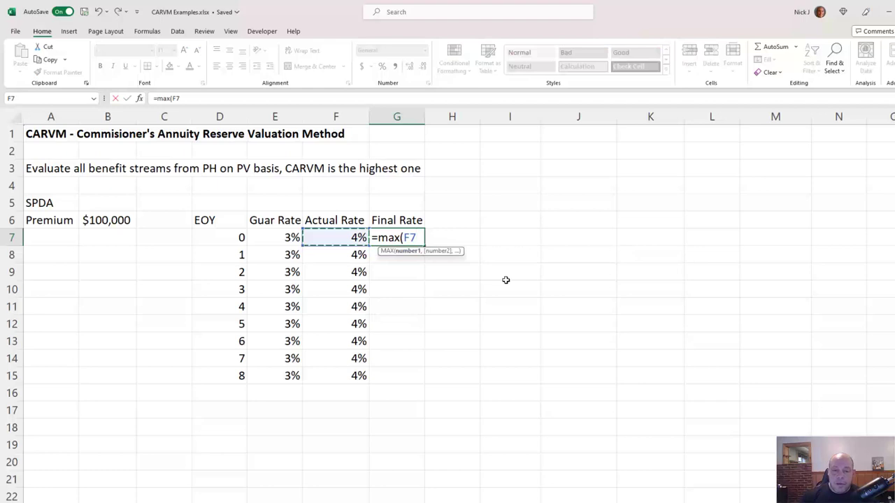
{"action": "key", "text": "shift+Left"}
{"action": "key", "text": "Return"}
{"action": "key", "text": "Up"}
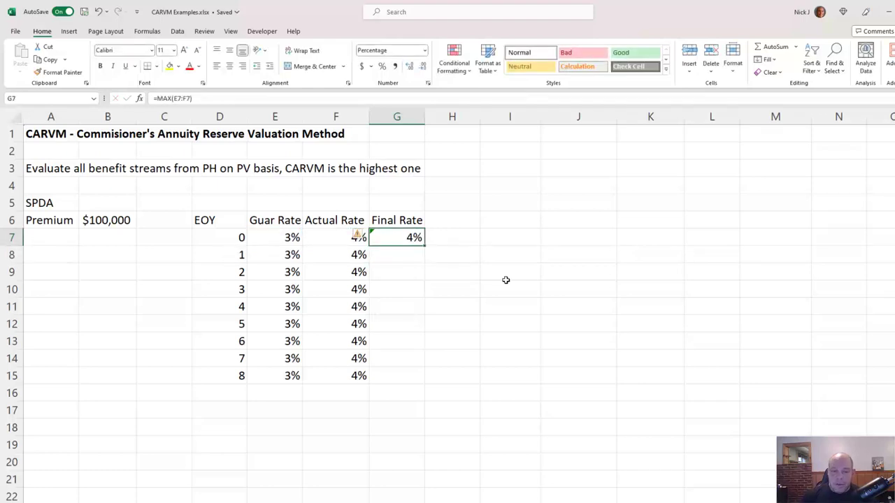
Step: Copy the final rate formula from G7 down through G15
{"action": "key", "text": "ctrl+c"}
{"action": "key", "text": "shift+Down"}
{"action": "key", "text": "shift+Down"}
{"action": "key", "text": "shift+Down"}
{"action": "key", "text": "shift+Down"}
{"action": "key", "text": "shift+Down"}
{"action": "key", "text": "shift+Down"}
{"action": "key", "text": "shift+Down"}
{"action": "key", "text": "shift+Down"}
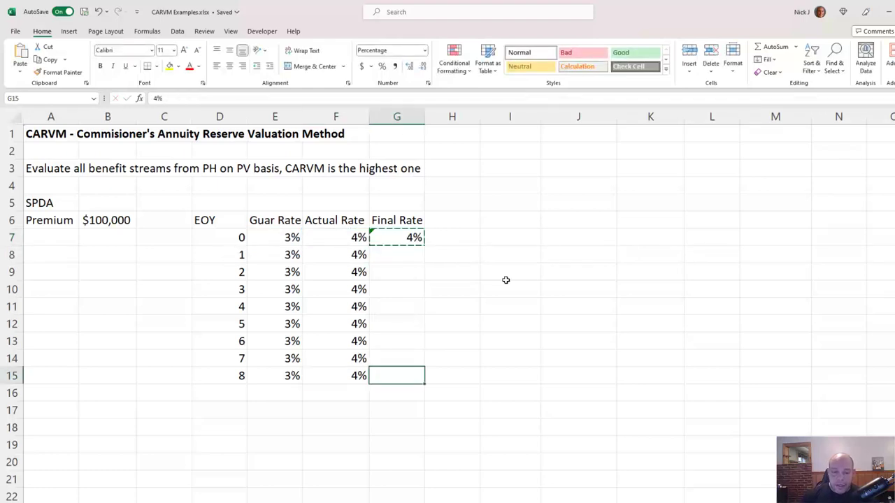
{"action": "key", "text": "ctrl+v"}
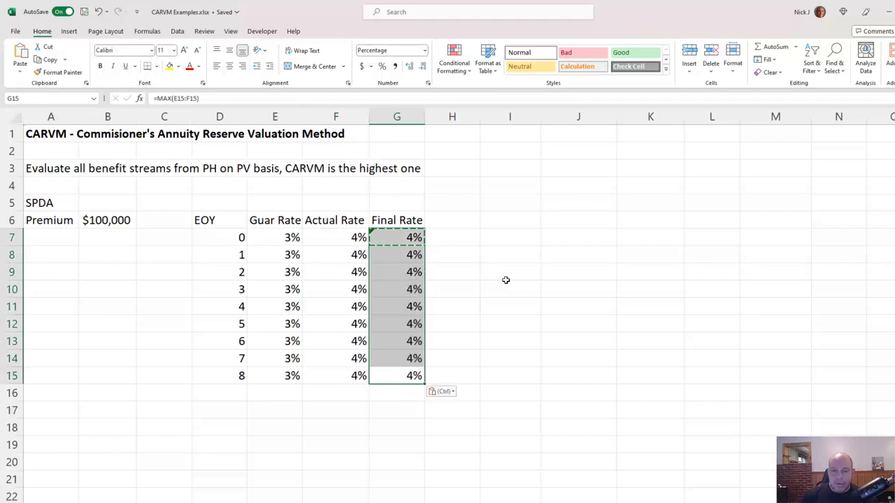
Step: Add the header Accumulated Value in cell H6 and widen column H slightly
{"action": "key", "text": "ctrl+Up"}
{"action": "key", "text": "Right"}
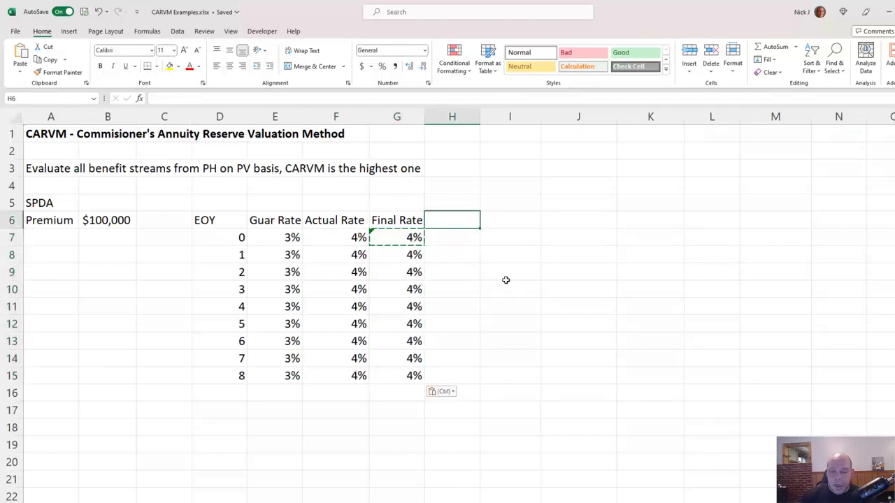
{"action": "type", "text": "Accu"}
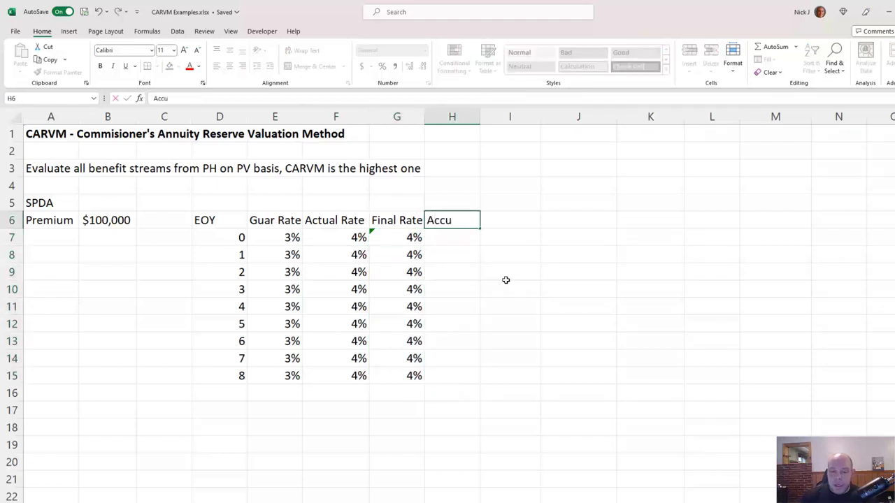
{"action": "type", "text": "mulate"}
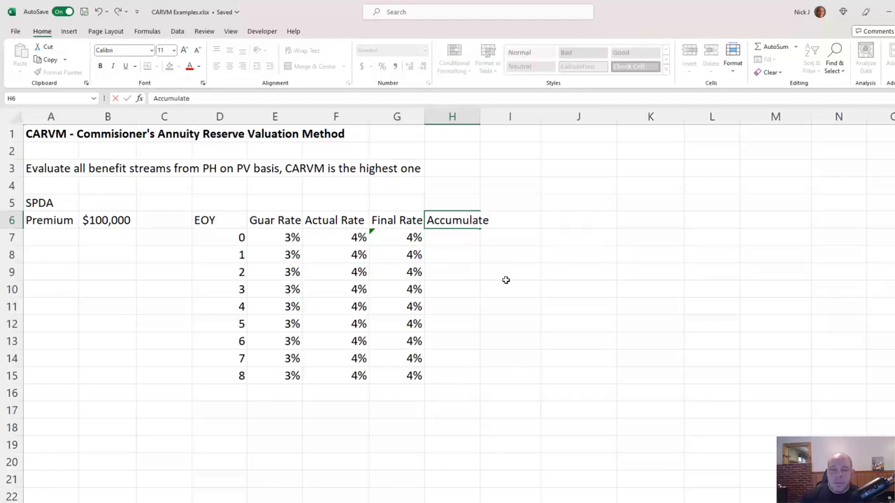
{"action": "type", "text": "d Value"}
{"action": "key", "text": "Return"}
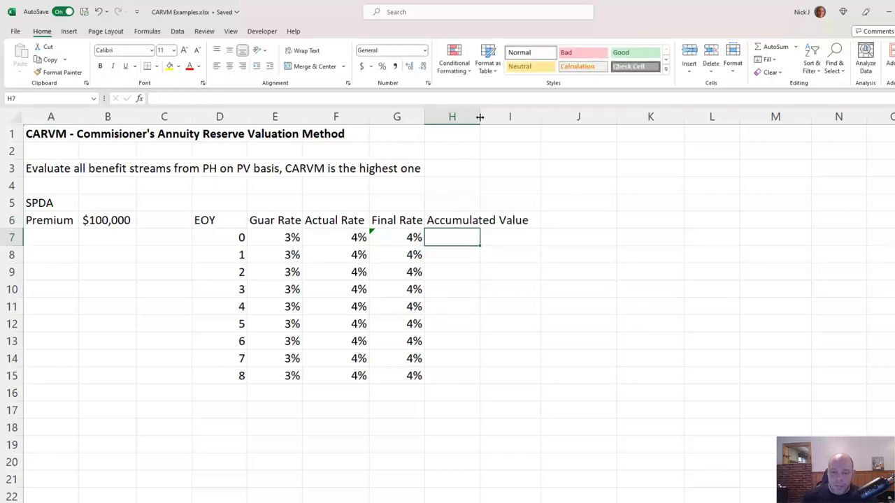
{"action": "left_click_drag", "start_coordinate": [479, 116], "coordinate": [482, 116]}
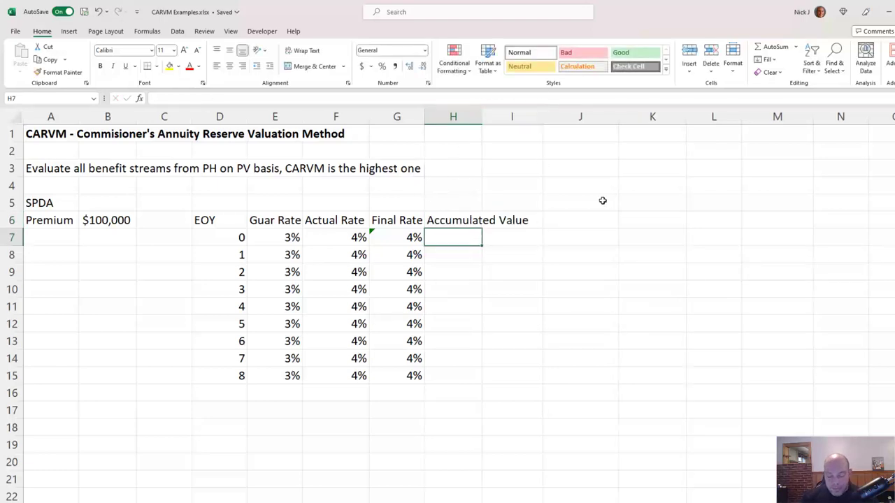
Step: Enter 100% as the year 0 accumulated value in cell H7
{"action": "type", "text": "1"}
{"action": "key", "text": "Return"}
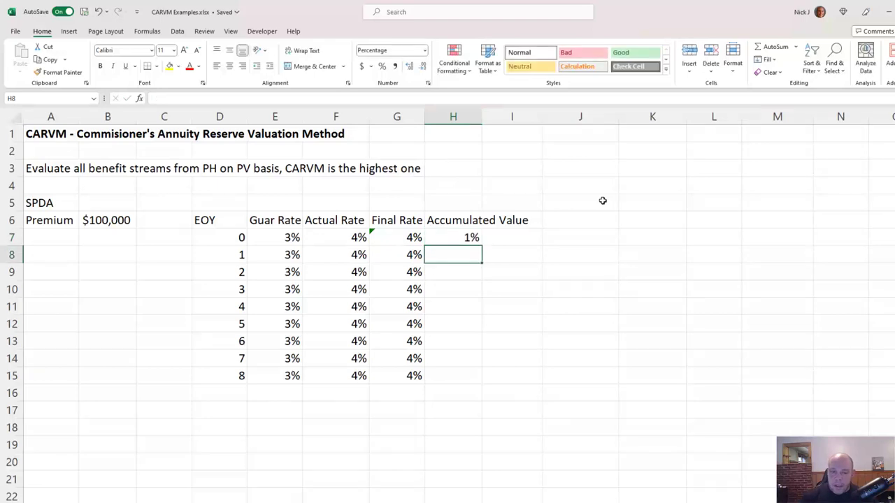
{"action": "key", "text": "Up"}
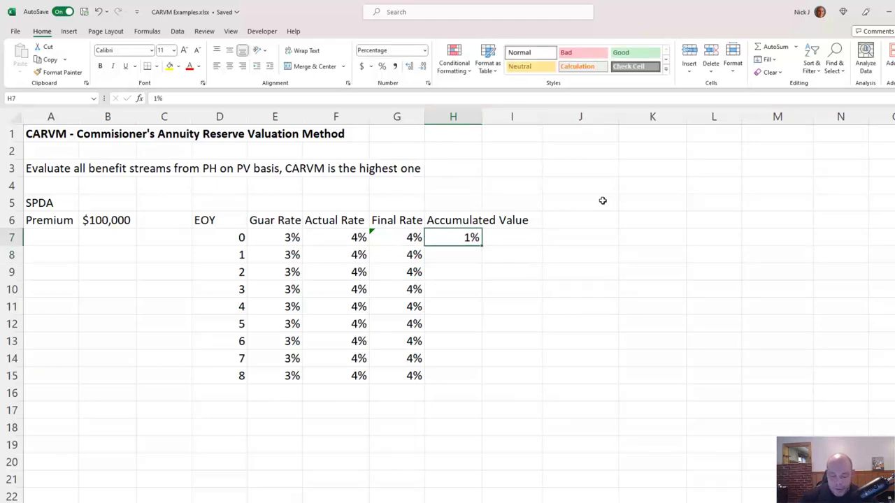
{"action": "type", "text": "1"}
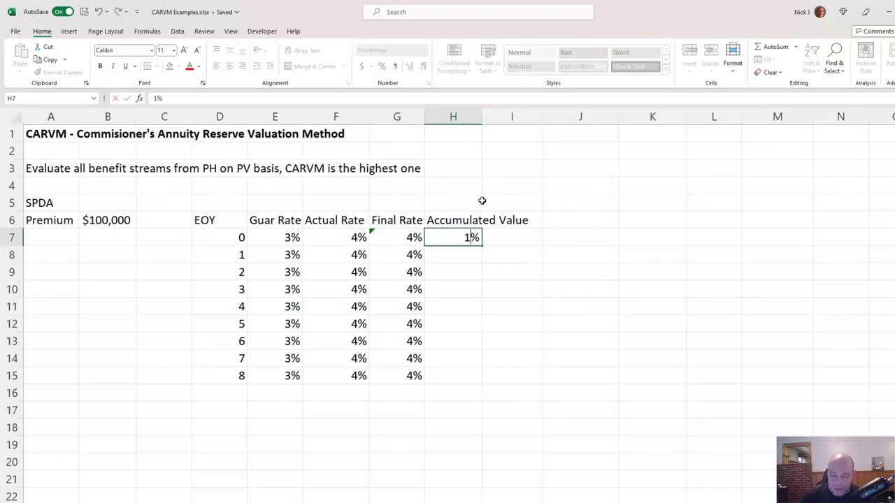
{"action": "key", "text": "Delete"}
{"action": "key", "text": "Return"}
{"action": "key", "text": "Up"}
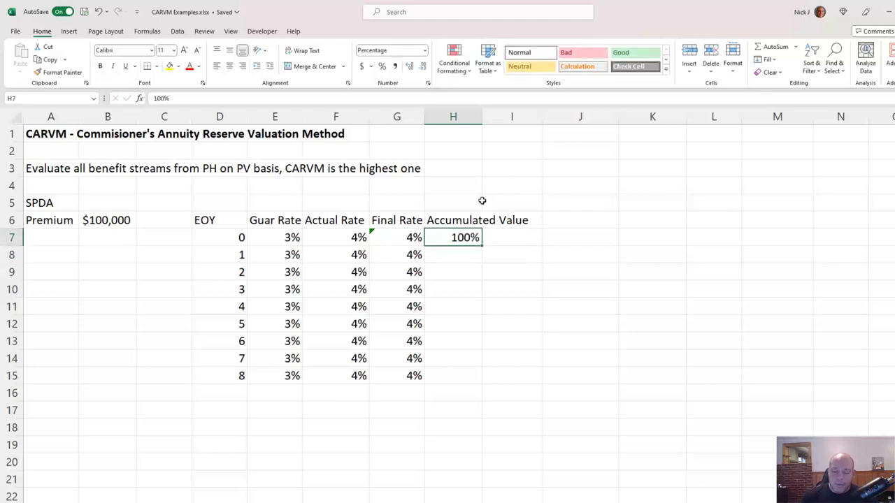
Step: Enter the year 1 accumulated value formula =H7*(1+G8) in cell H8
{"action": "key", "text": "Down"}
{"action": "type", "text": "="}
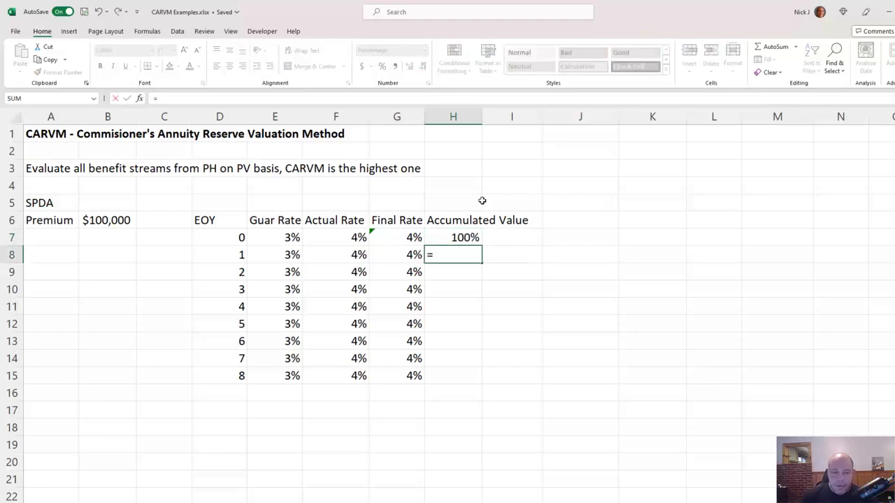
{"action": "key", "text": "Left"}
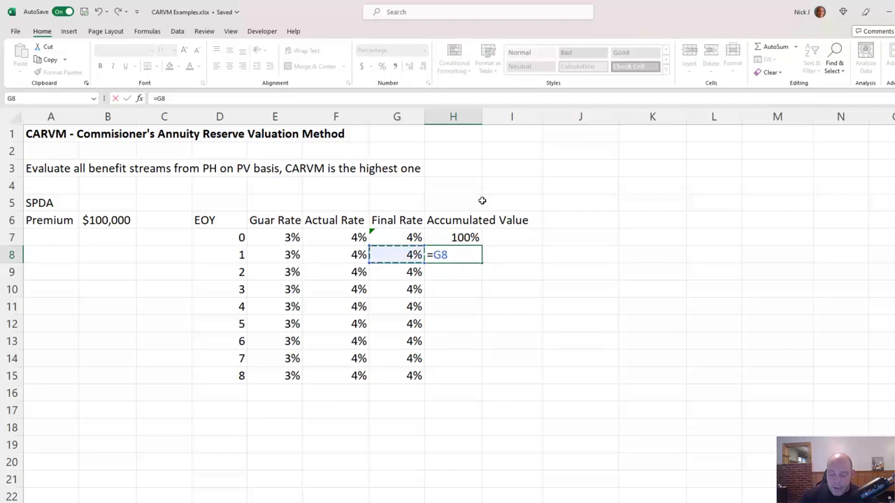
{"action": "key", "text": "Up"}
{"action": "key", "text": "Right"}
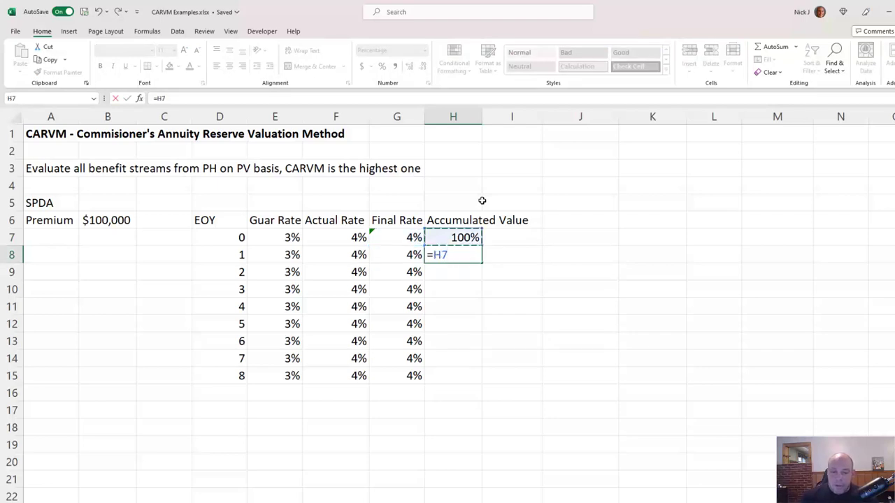
{"action": "type", "text": "*(1+"}
{"action": "key", "text": "Left"}
{"action": "type", "text": ")"}
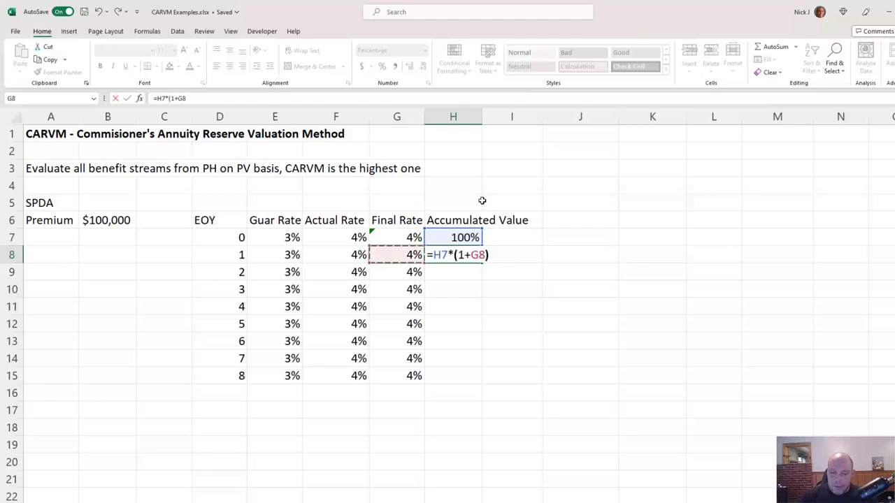
{"action": "key", "text": "Return"}
Step: Fill the accumulated value formula from H8 down through H15
{"action": "key", "text": "Up"}
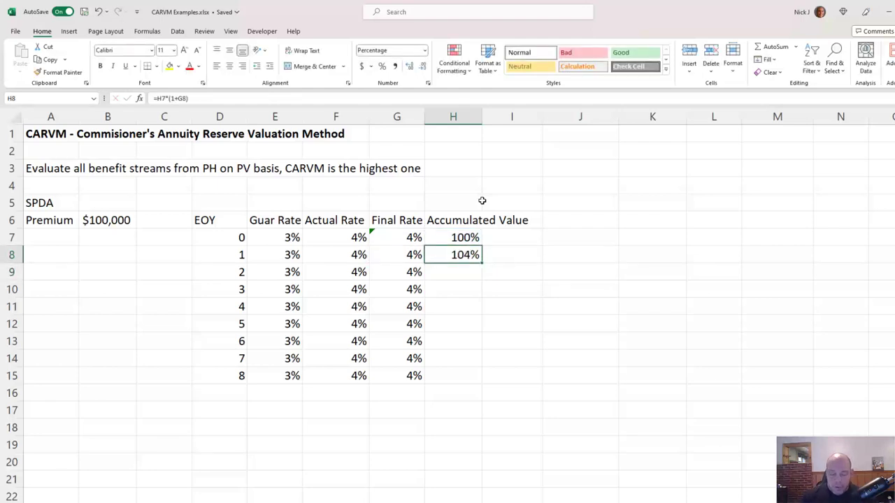
{"action": "key", "text": "shift+Down"}
{"action": "key", "text": "shift+Down"}
{"action": "key", "text": "shift+Down"}
{"action": "key", "text": "shift+Down"}
{"action": "key", "text": "shift+Down"}
{"action": "key", "text": "shift+Down"}
{"action": "key", "text": "shift+Down"}
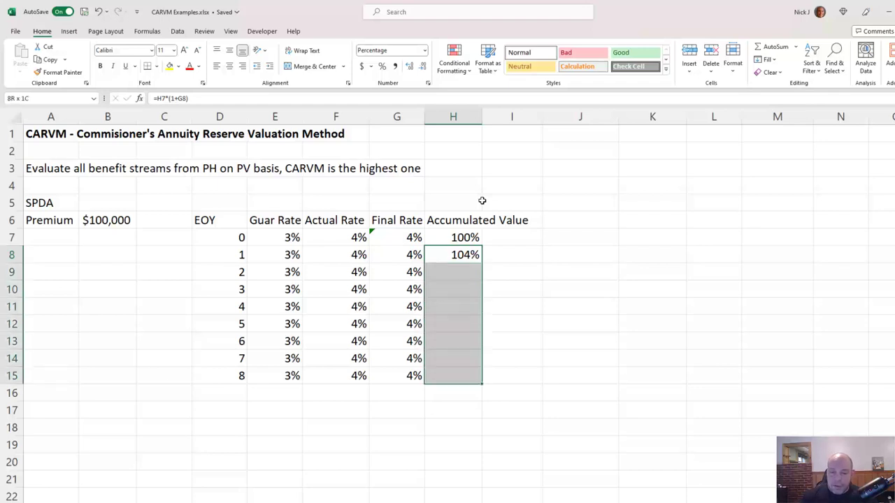
{"action": "key", "text": "ctrl+d"}
{"action": "key", "text": "Down"}
{"action": "key", "text": "ctrl+Down"}
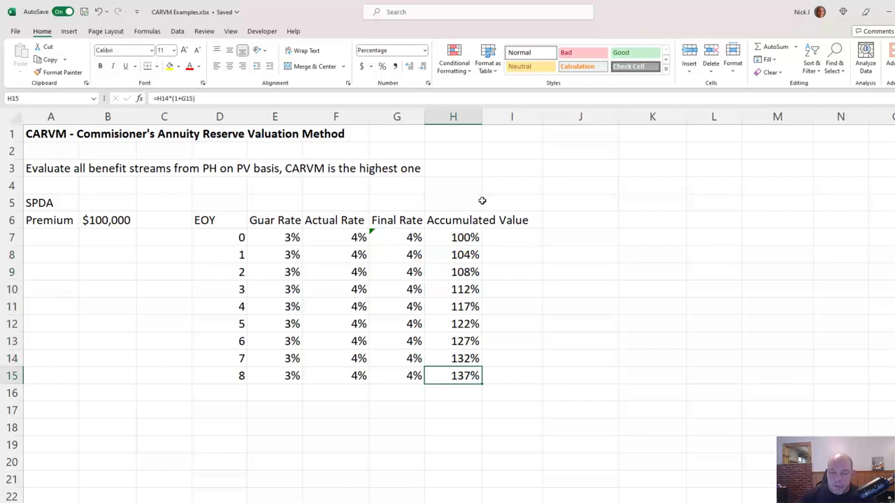
Step: Fit the width of column H to its Accumulated Value header
{"action": "key", "text": "ctrl+Up"}
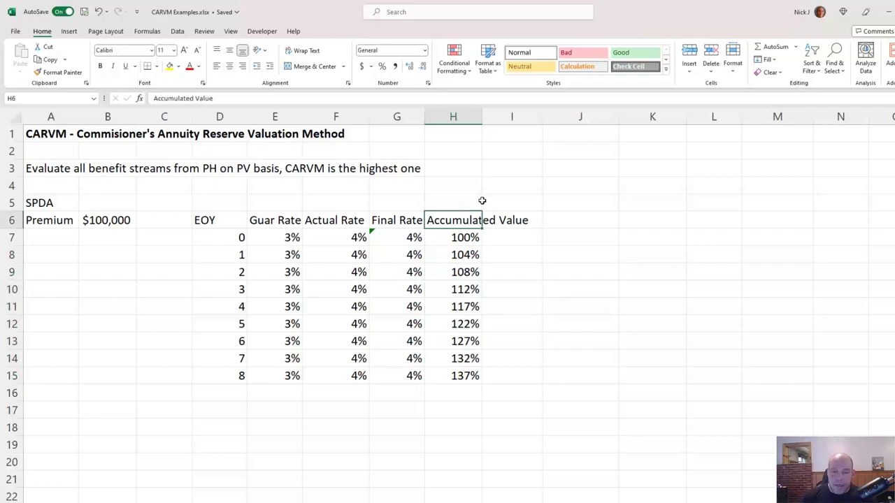
{"action": "left_click", "coordinate": [482, 115]}
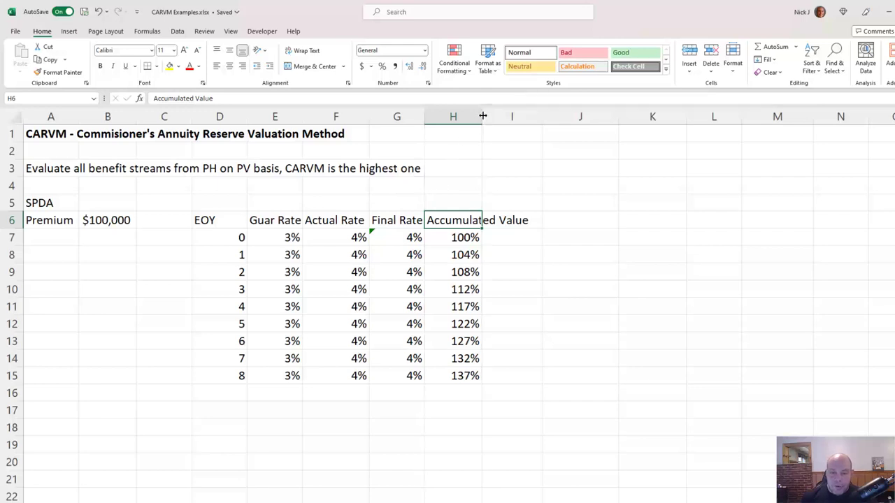
{"action": "double_click", "coordinate": [483, 115]}
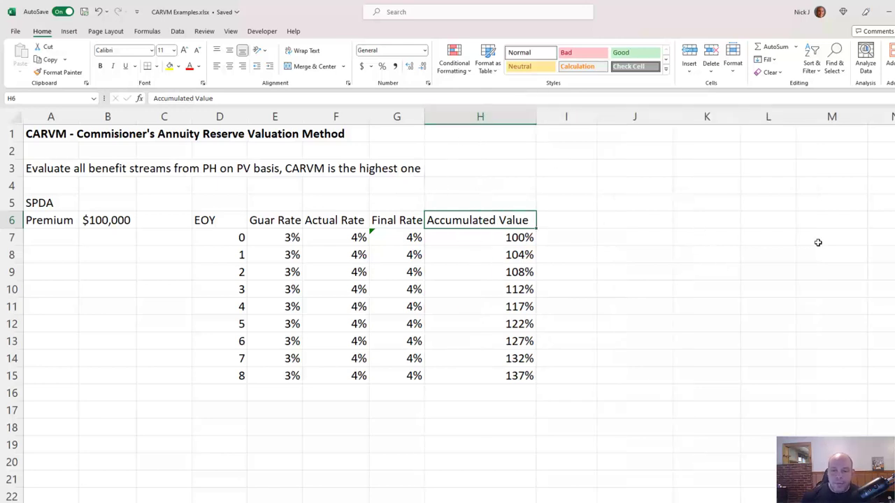
Step: Add the header Front End in cell I6 and enter 0% for year 0 in I7
{"action": "key", "text": "Right"}
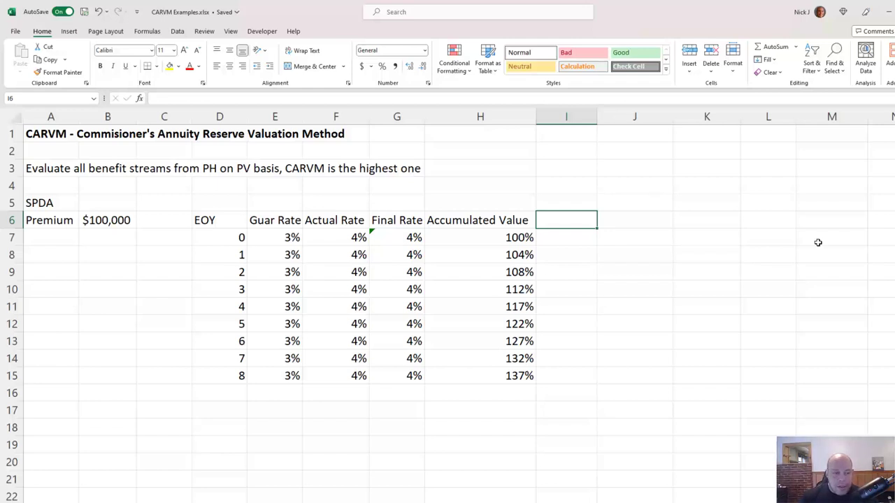
{"action": "type", "text": "F"}
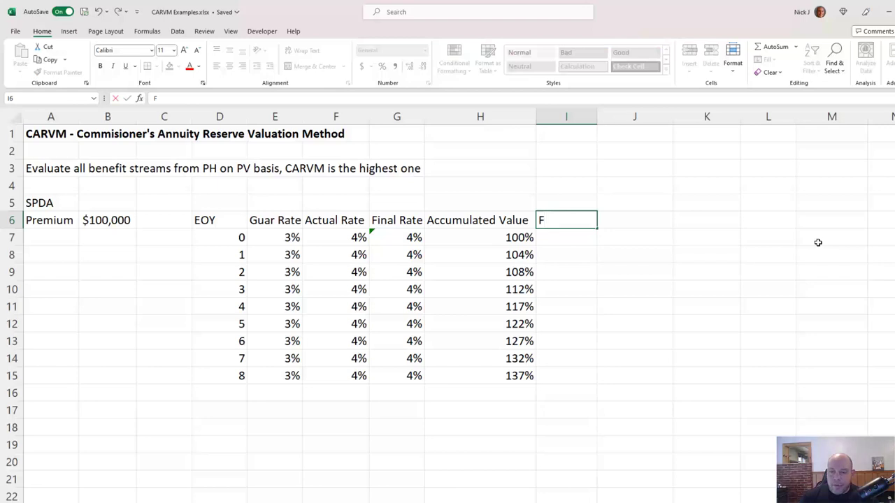
{"action": "type", "text": "ront End"}
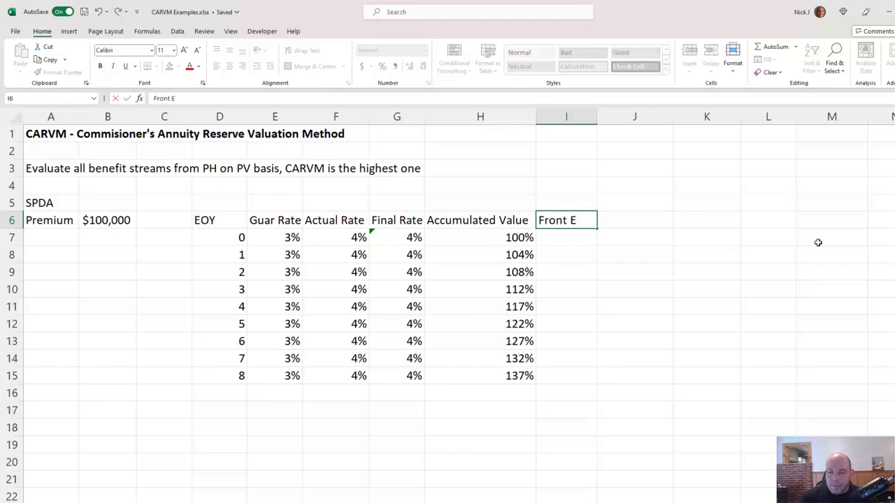
{"action": "key", "text": "Return"}
{"action": "type", "text": "0%"}
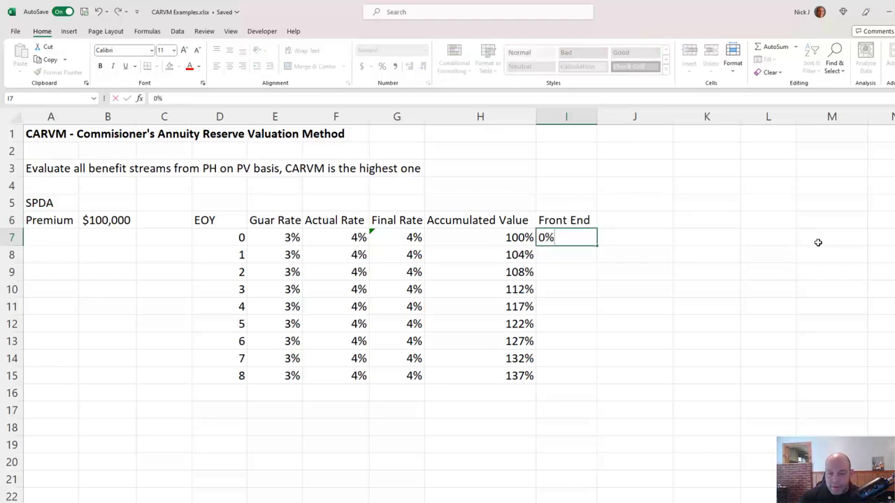
{"action": "key", "text": "ctrl+Return"}
Step: Copy the 0% front-end charge from I7 down through I15
{"action": "key", "text": "ctrl+c"}
{"action": "key", "text": "Left"}
{"action": "key", "text": "ctrl+Down"}
{"action": "key", "text": "Right"}
{"action": "key", "text": "ctrl+shift+Up"}
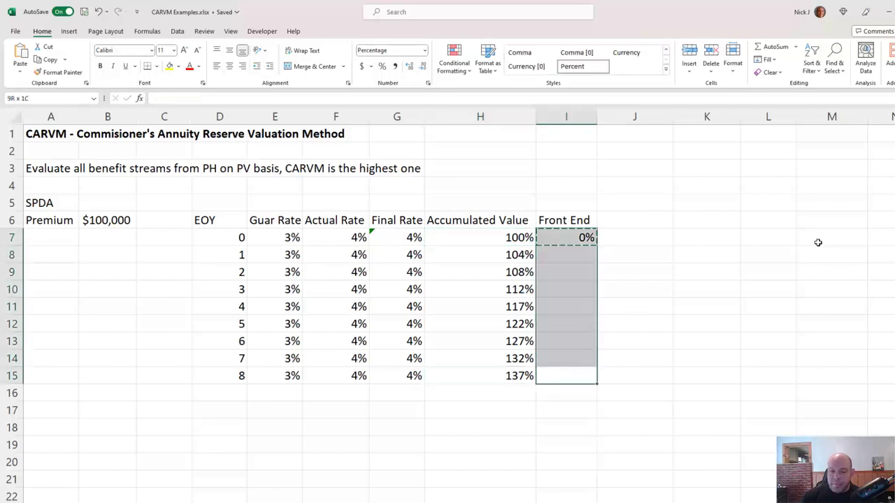
{"action": "key", "text": "ctrl+v"}
{"action": "key", "text": "ctrl+Up"}
Step: Add the header Back End Chg in cell J6
{"action": "key", "text": "Right"}
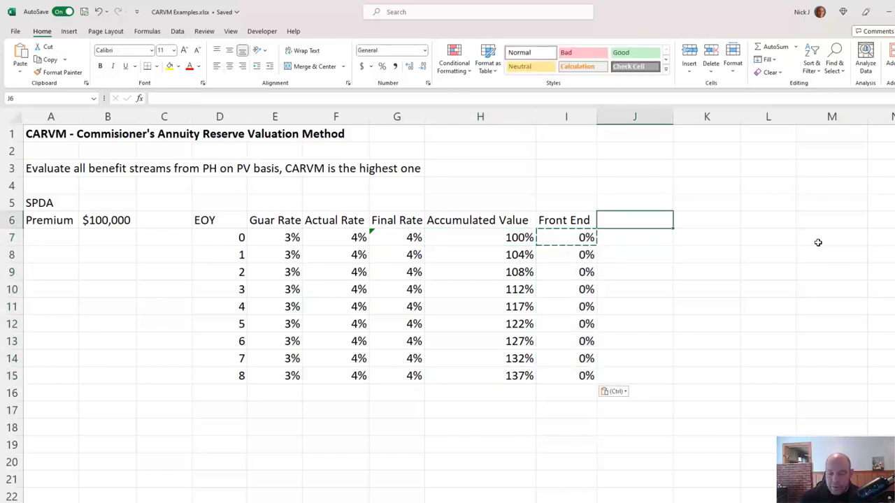
{"action": "type", "text": "Back End"}
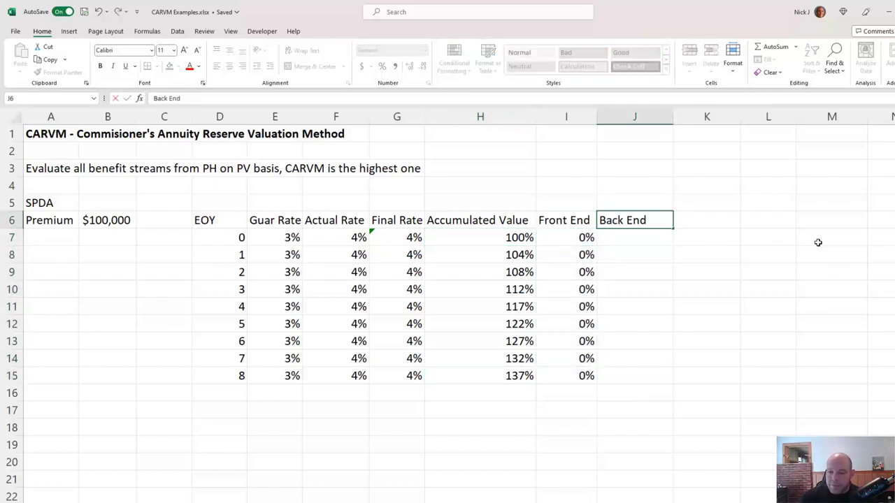
{"action": "type", "text": " Chg"}
Step: Change the header in I6 to Front End Chg and fit column I to its width
{"action": "key", "text": "Left"}
{"action": "type", "text": "Chg"}
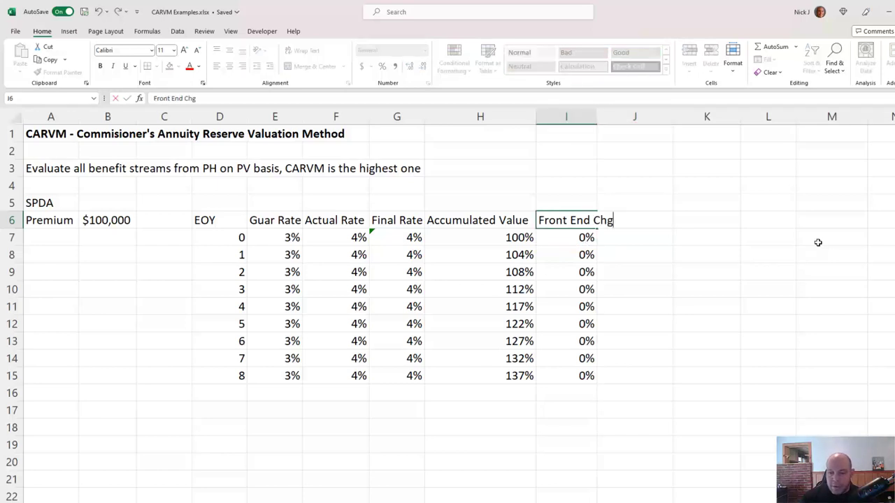
{"action": "key", "text": "Return"}
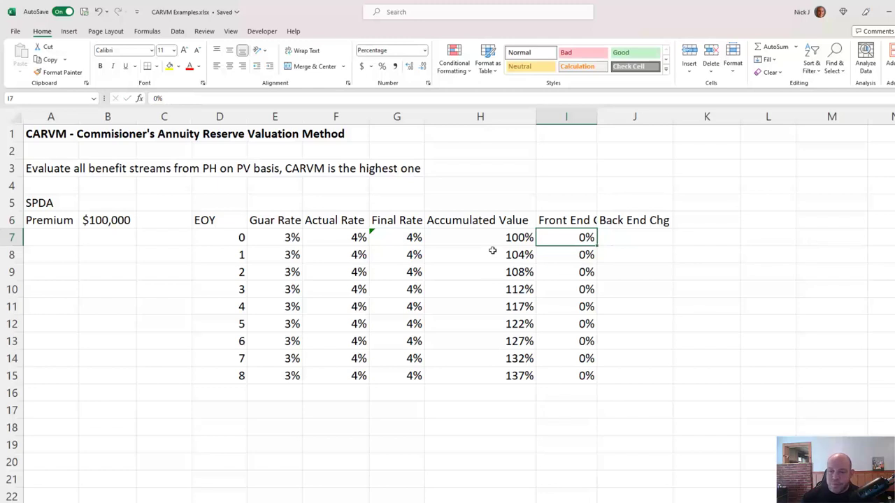
{"action": "left_click_drag", "start_coordinate": [598, 117], "coordinate": [598, 116]}
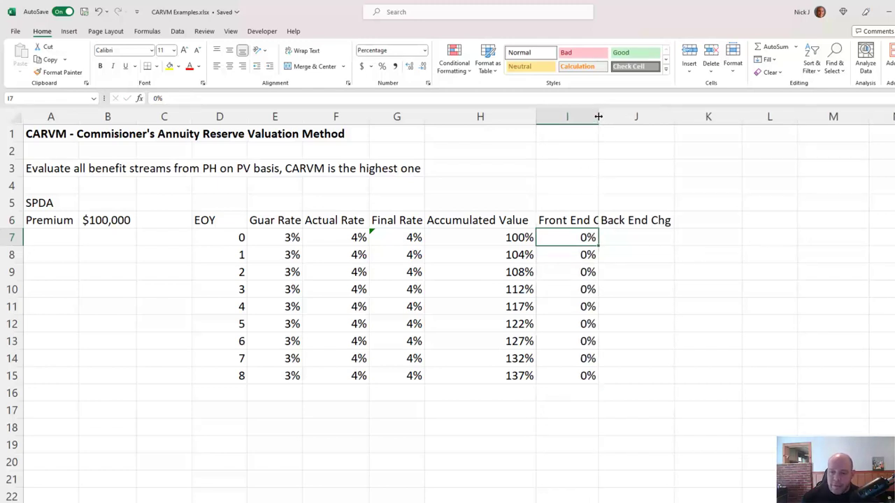
{"action": "double_click", "coordinate": [598, 117]}
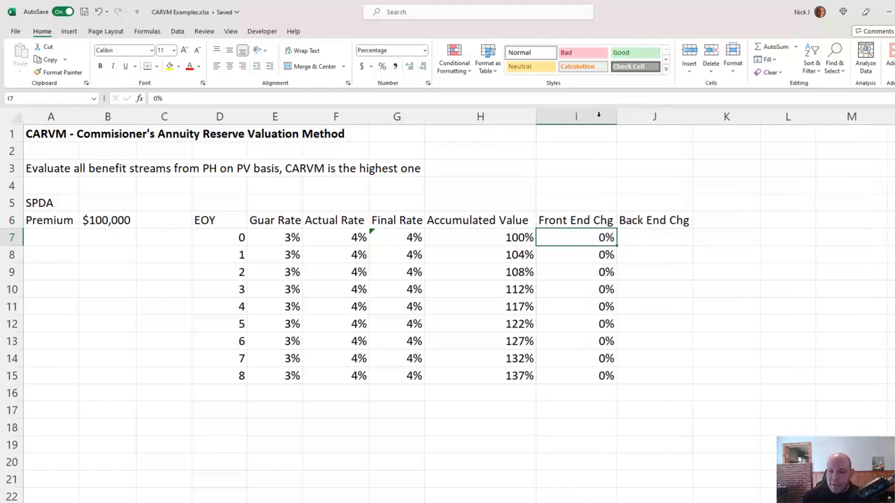
Step: Add the label Surrender Chg in cell J5, above the Back End Chg header
{"action": "key", "text": "Up"}
{"action": "key", "text": "Up"}
{"action": "key", "text": "Right"}
{"action": "type", "text": "Surr"}
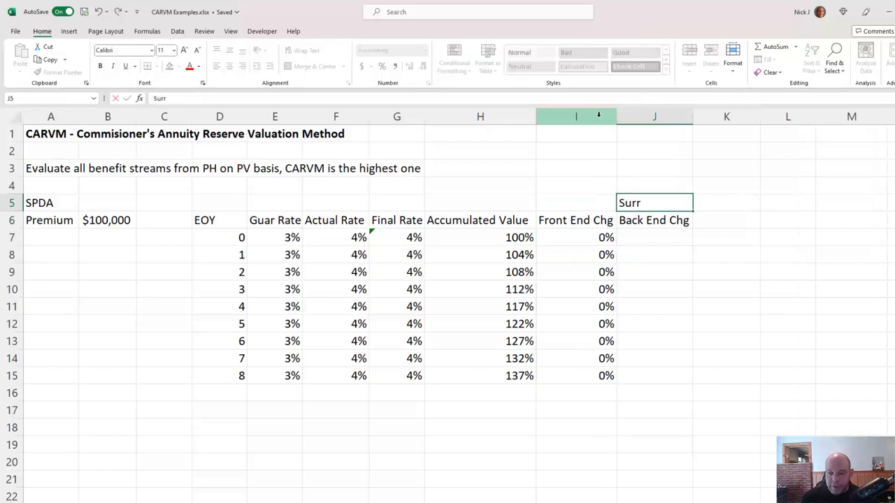
{"action": "type", "text": "en"}
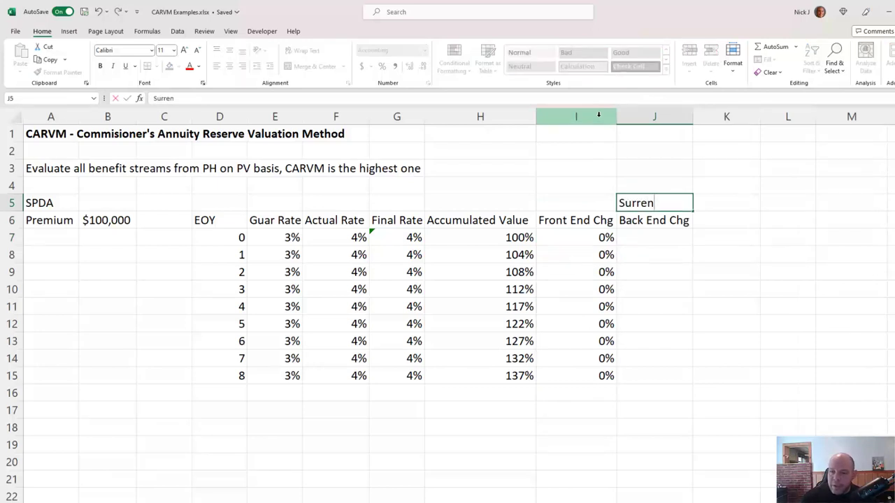
{"action": "type", "text": "dr"}
{"action": "key", "text": "BackSpace"}
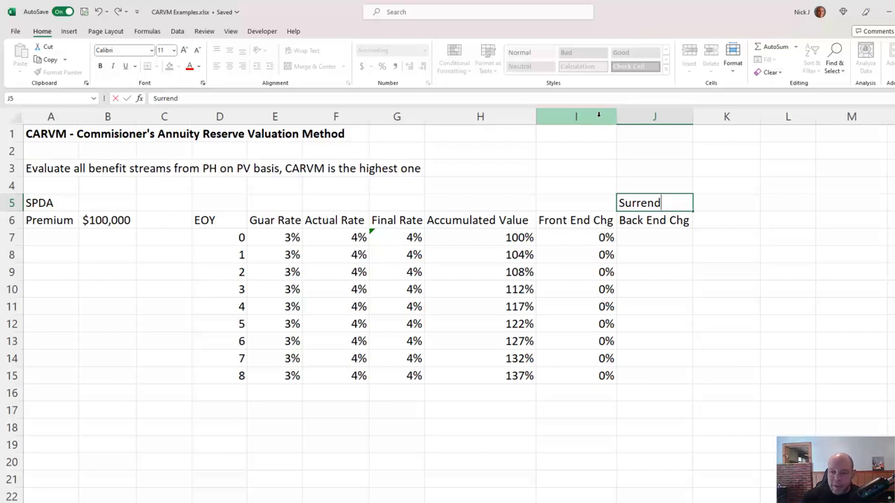
{"action": "type", "text": "er"}
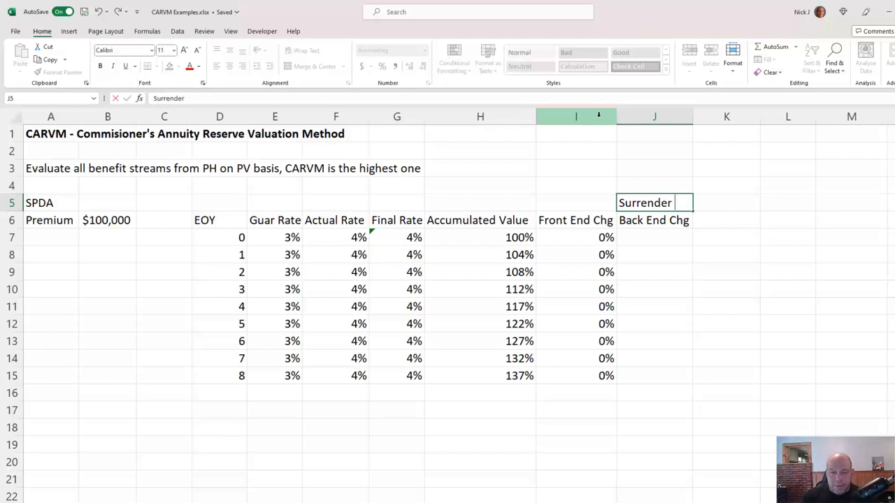
{"action": "type", "text": " Chg"}
{"action": "key", "text": "Return"}
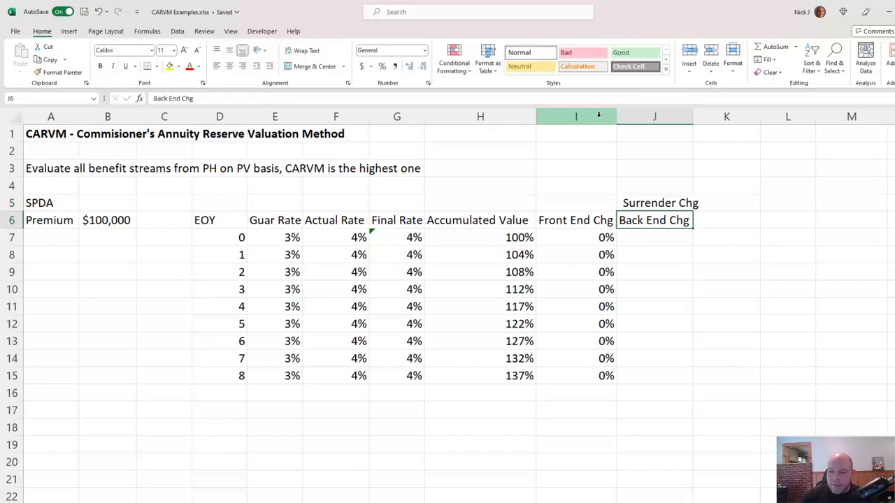
Step: Enter 8% as the year 0 back-end charge in cell J7
{"action": "key", "text": "Return"}
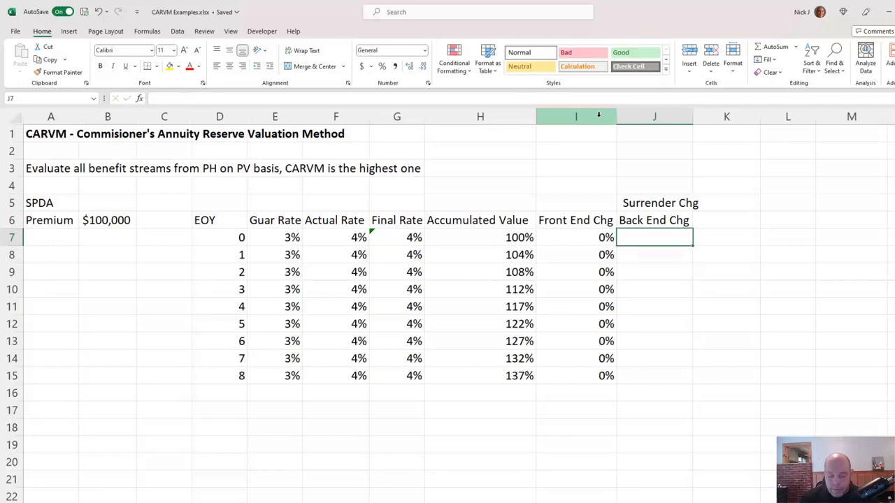
{"action": "type", "text": "8"}
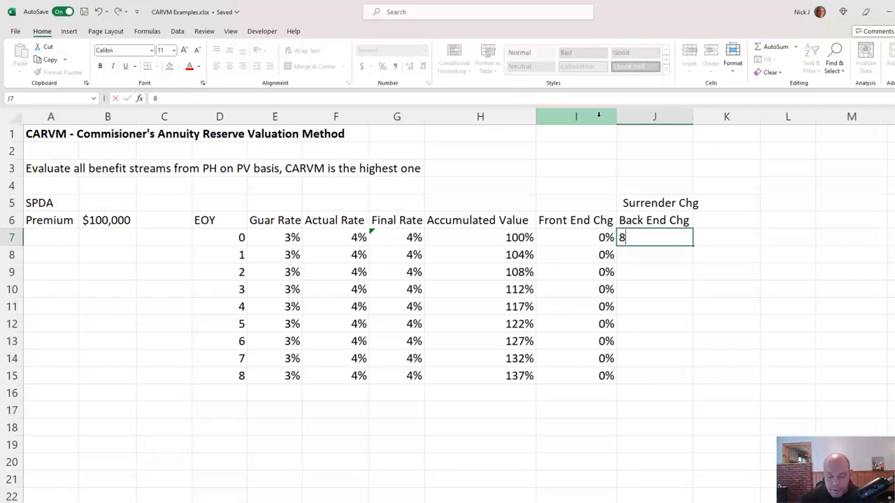
{"action": "type", "text": "%"}
{"action": "key", "text": "Return"}
Step: Copy the 8% back-end charge from J7 down through year 7 in J14
{"action": "key", "text": "Up"}
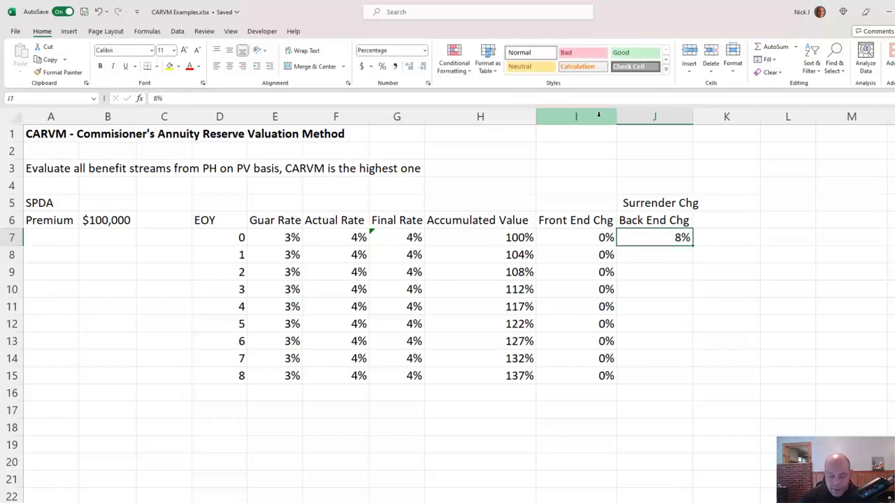
{"action": "key", "text": "ctrl+c"}
{"action": "key", "text": "Left"}
{"action": "key", "text": "ctrl+Down"}
{"action": "key", "text": "Right"}
{"action": "key", "text": "Up"}
{"action": "key", "text": "ctrl+shift+Up"}
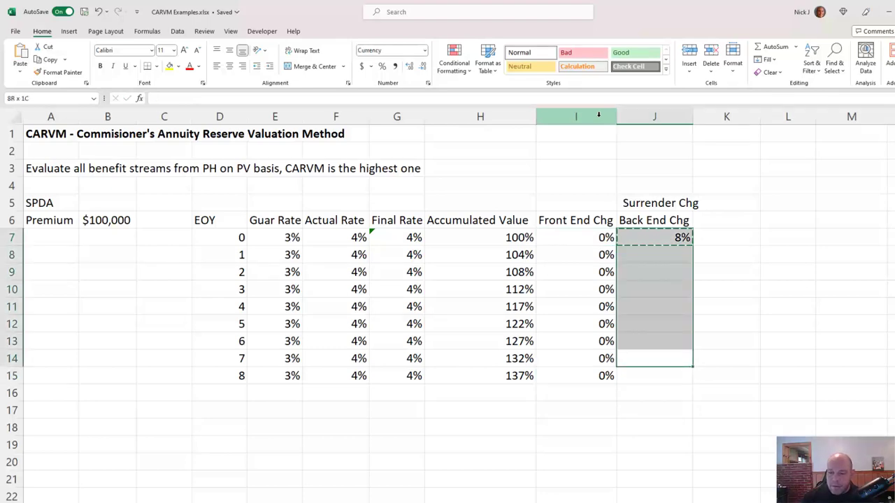
{"action": "key", "text": "ctrl+v"}
{"action": "key", "text": "ctrl+Down"}
{"action": "key", "text": "ctrl+Up"}
{"action": "key", "text": "ctrl+Up"}
{"action": "key", "text": "ctrl+Up"}
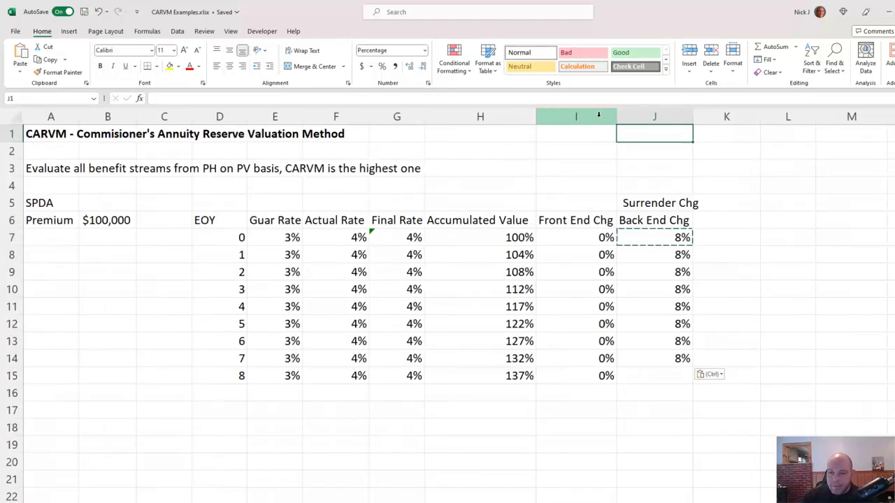
Step: Enter 0% as the year 8 back-end charge in cell J15
{"action": "key", "text": "ctrl+Down"}
{"action": "key", "text": "ctrl+Down"}
{"action": "key", "text": "Down"}
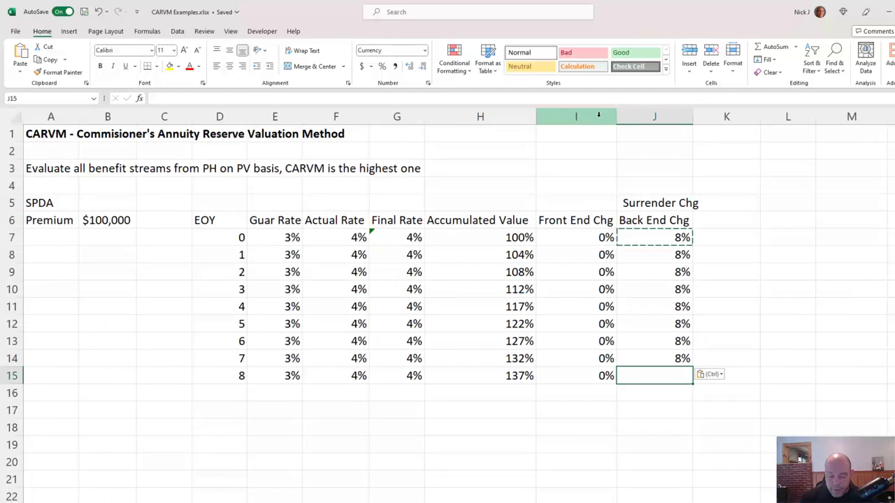
{"action": "type", "text": "0%"}
{"action": "key", "text": "Right"}
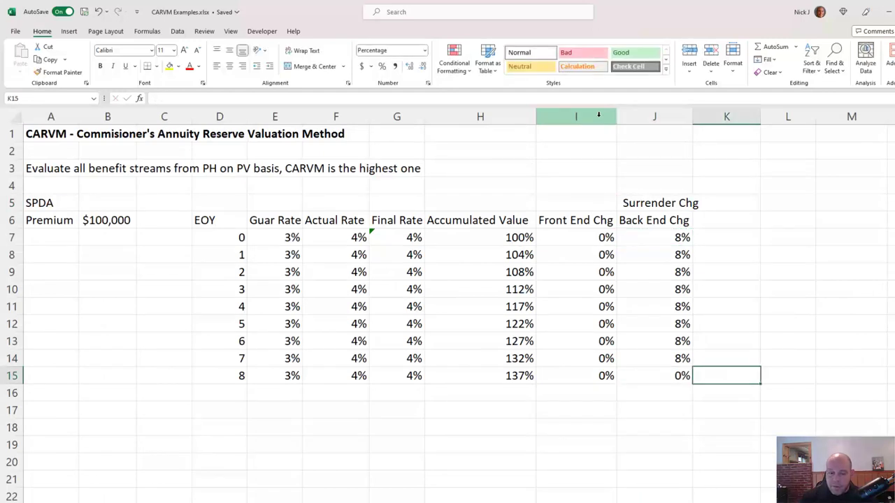
Step: Add the note "Benefit: Surr Charge Goes Away" in cell C15 beside year 8 and right-align it
{"action": "key", "text": "Left"}
{"action": "key", "text": "Left"}
{"action": "key", "text": "Left"}
{"action": "key", "text": "Left"}
{"action": "key", "text": "Left"}
{"action": "key", "text": "Left"}
{"action": "key", "text": "Left"}
{"action": "key", "text": "Left"}
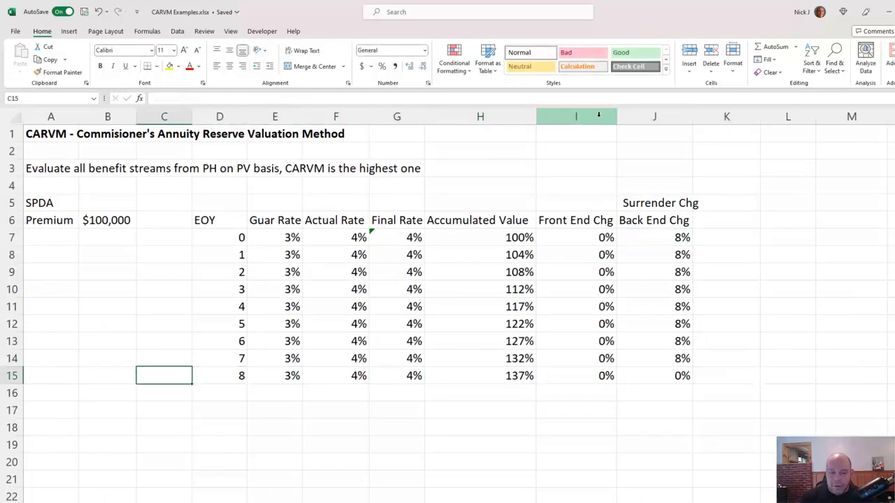
{"action": "type", "text": "B"}
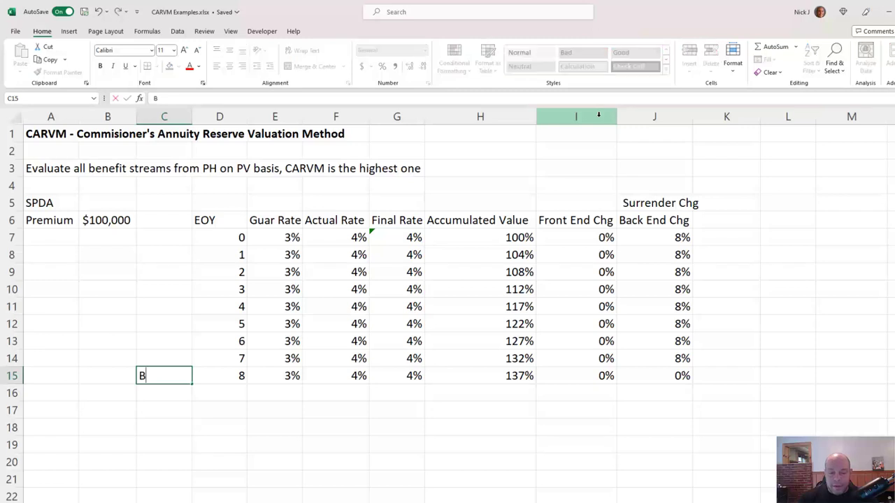
{"action": "type", "text": "enefit: Su"}
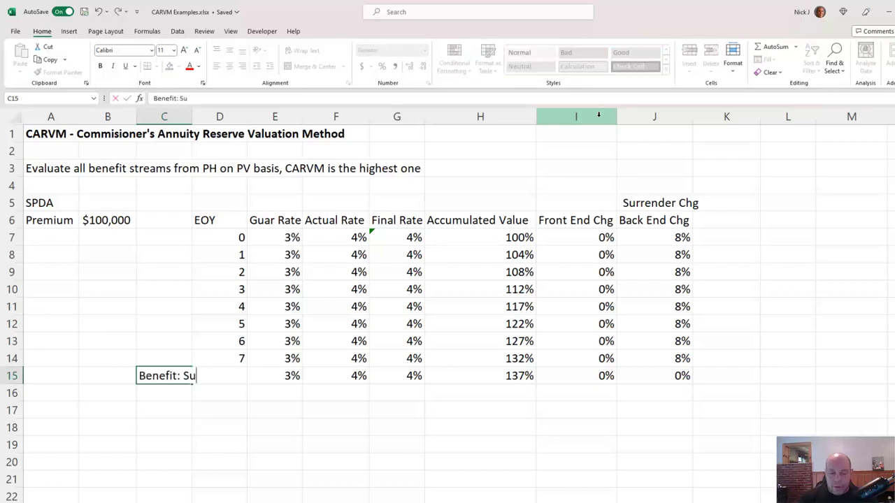
{"action": "type", "text": "rr Charge"}
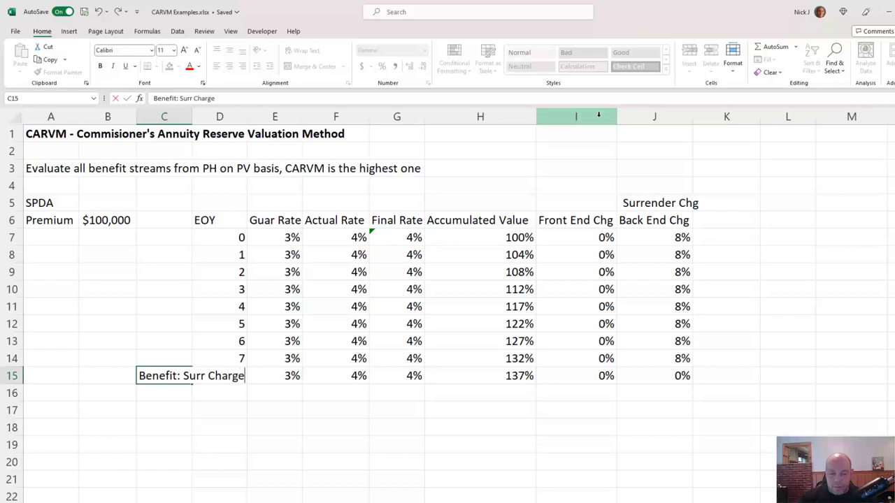
{"action": "type", "text": " Goes Away"}
{"action": "key", "text": "ctrl+Return"}
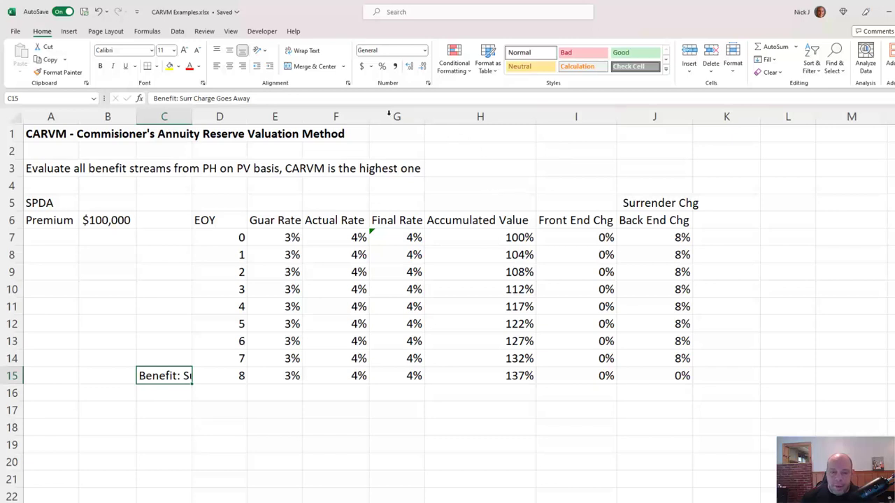
{"action": "left_click", "coordinate": [242, 66]}
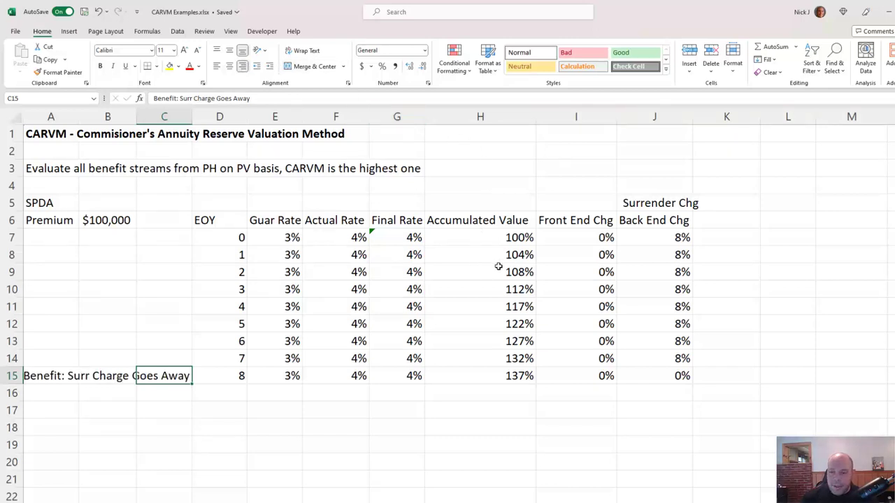
Step: Add the column header Fund Value in cell K6, beside Back End Chg
{"action": "key", "text": "Right"}
{"action": "key", "text": "Right"}
{"action": "key", "text": "Right"}
{"action": "key", "text": "Right"}
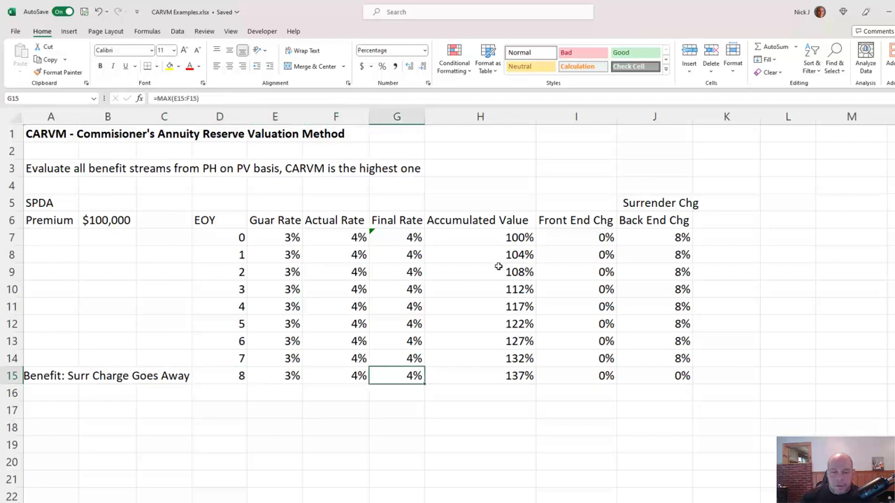
{"action": "key", "text": "Right"}
{"action": "key", "text": "Right"}
{"action": "key", "text": "Right"}
{"action": "key", "text": "ctrl+Up"}
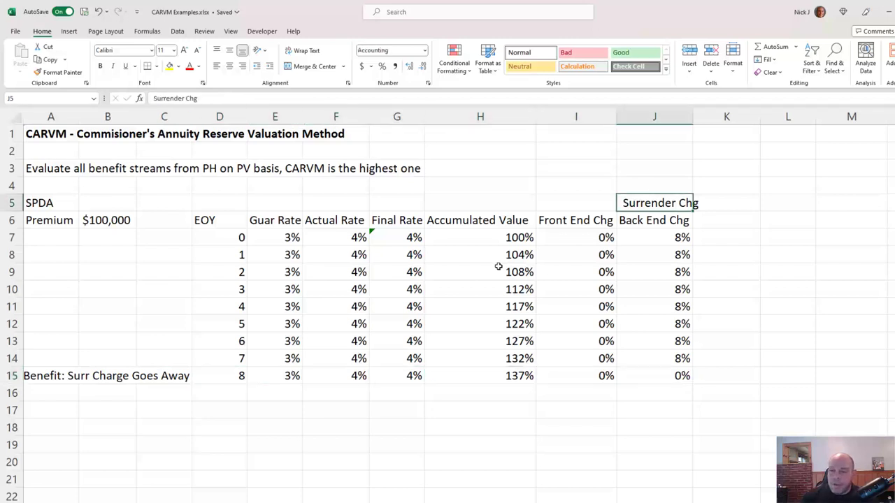
{"action": "key", "text": "Down"}
{"action": "key", "text": "Right"}
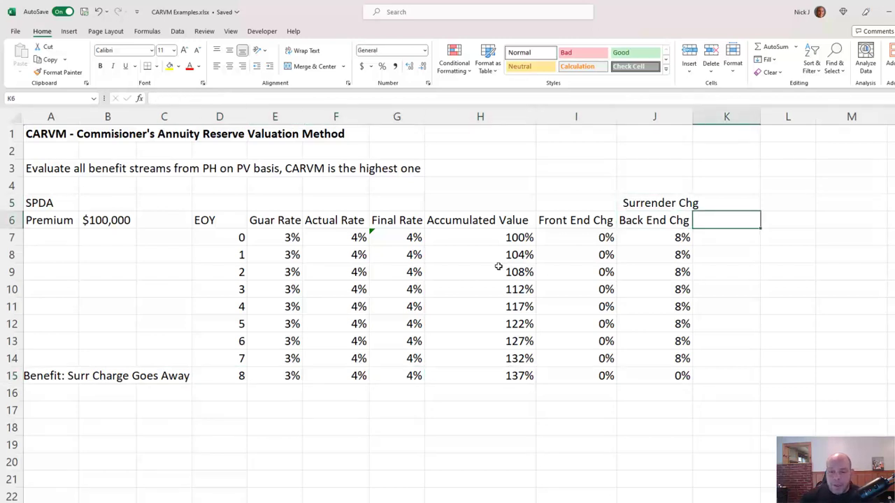
{"action": "type", "text": "Fun"}
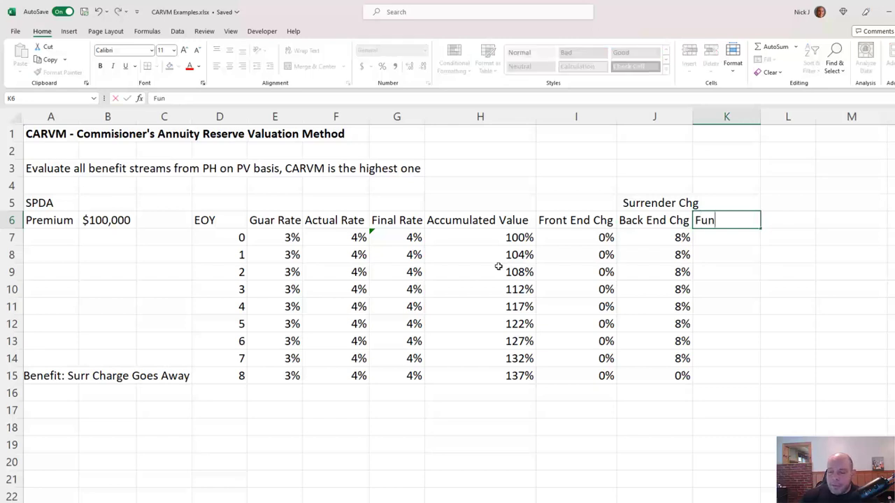
{"action": "type", "text": "d Value"}
{"action": "key", "text": "Return"}
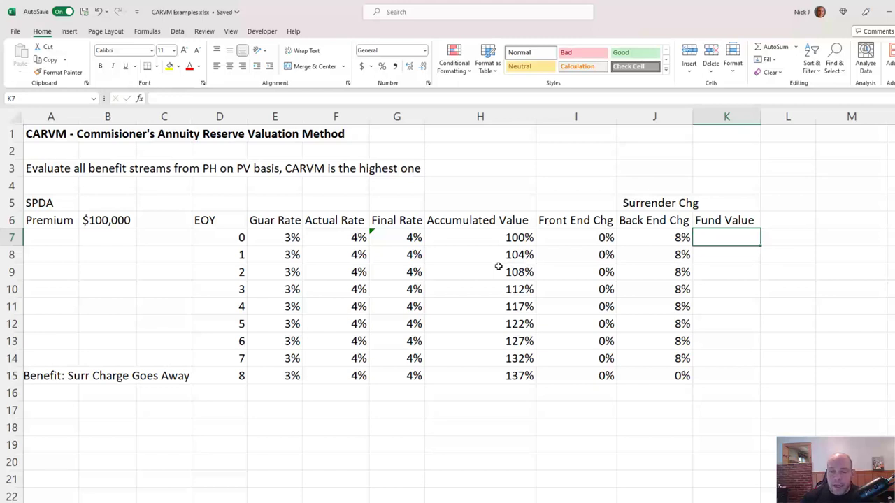
Step: Calculate the year 0 fund value in K7 as premium less the front-end charge, with =B6*(1-I7)
{"action": "key", "text": "Left"}
{"action": "key", "text": "Left"}
{"action": "key", "text": "Left"}
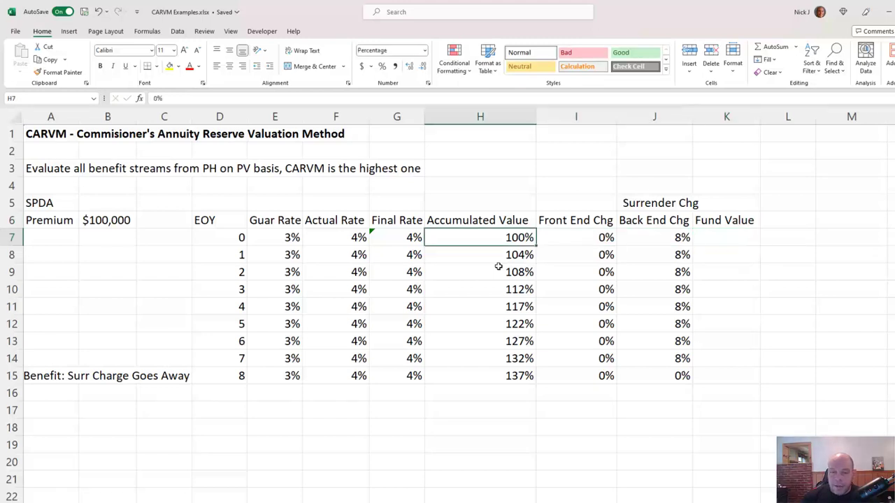
{"action": "key", "text": "Right"}
{"action": "key", "text": "Right"}
{"action": "key", "text": "Right"}
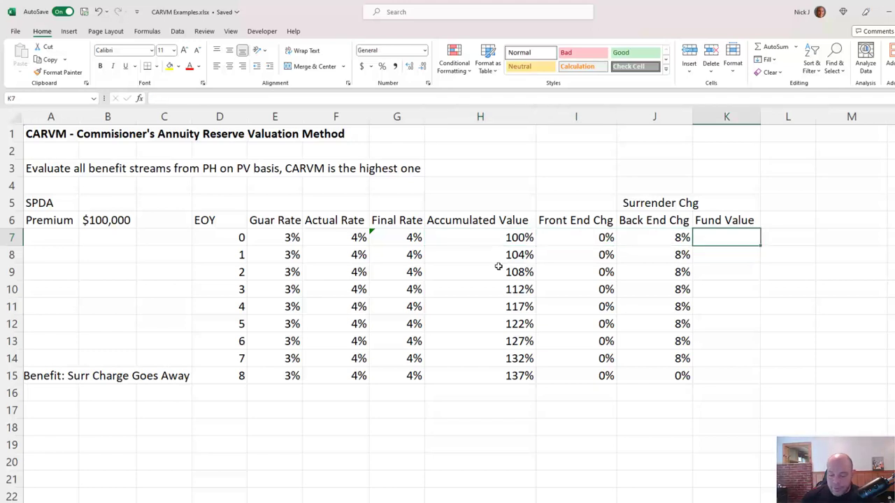
{"action": "type", "text": "="}
{"action": "key", "text": "ctrl+Left"}
{"action": "key", "text": "ctrl+Left"}
{"action": "key", "text": "ctrl+Left"}
{"action": "key", "text": "Up"}
{"action": "key", "text": "Right"}
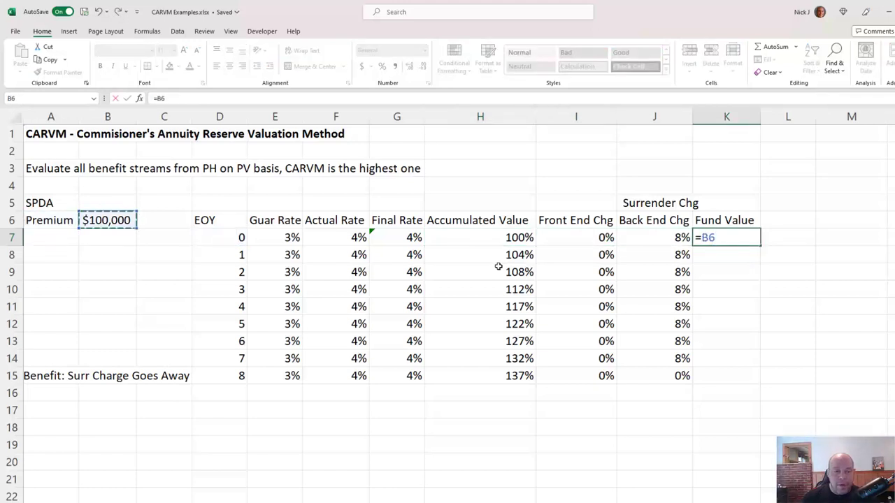
{"action": "type", "text": "*("}
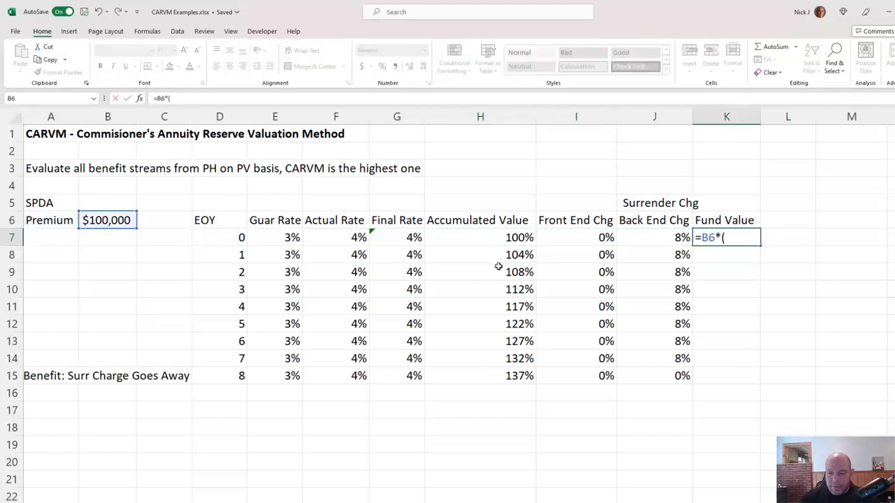
{"action": "type", "text": "1-"}
{"action": "key", "text": "Left"}
{"action": "key", "text": "Left"}
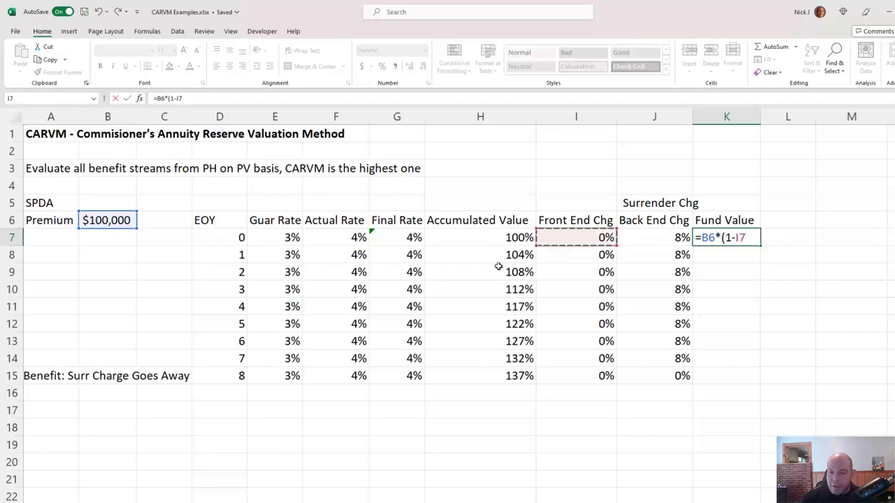
{"action": "type", "text": ")"}
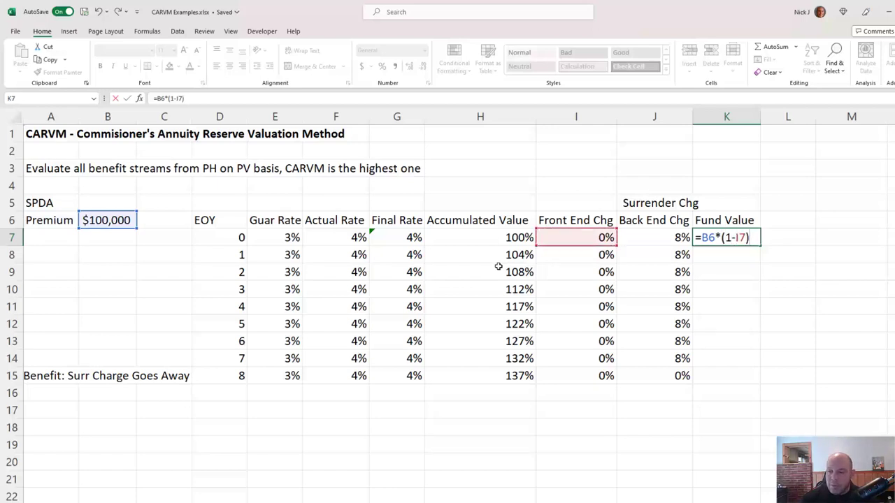
{"action": "key", "text": "ctrl+Return"}
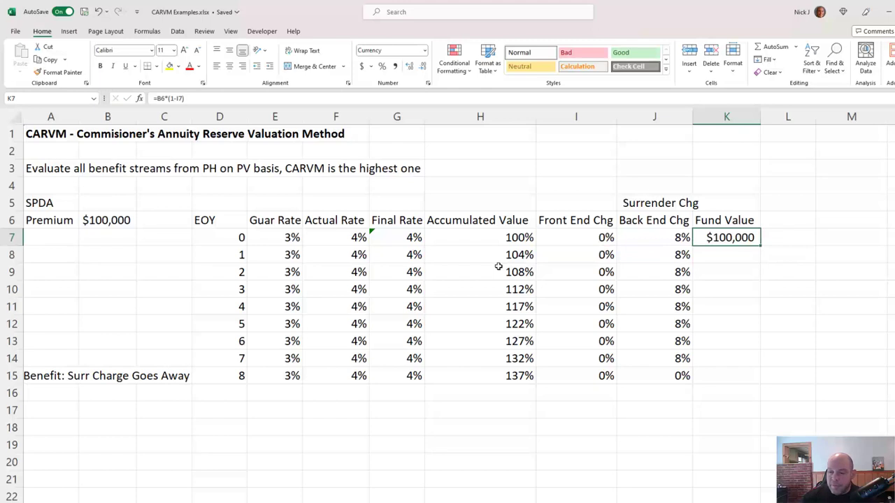
{"action": "key", "text": "Down"}
{"action": "type", "text": "="}
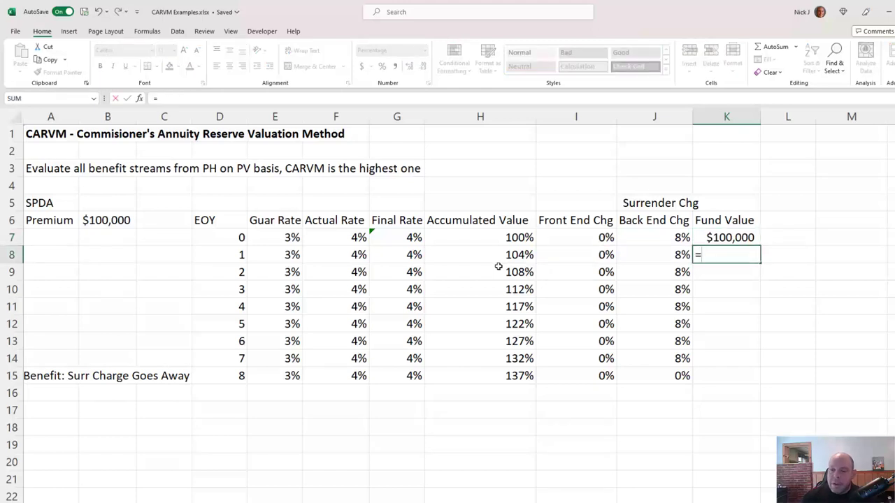
{"action": "key", "text": "Escape"}
{"action": "key", "text": "Up"}
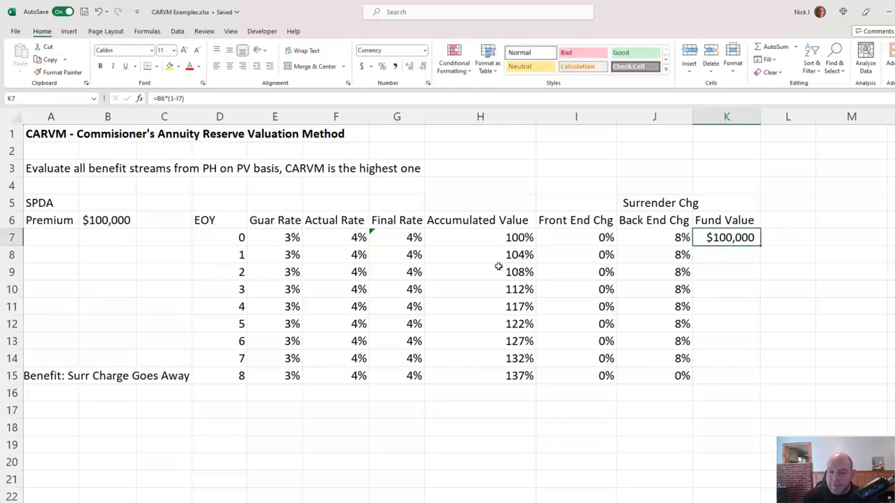
{"action": "key", "text": "Down"}
{"action": "key", "text": "Up"}
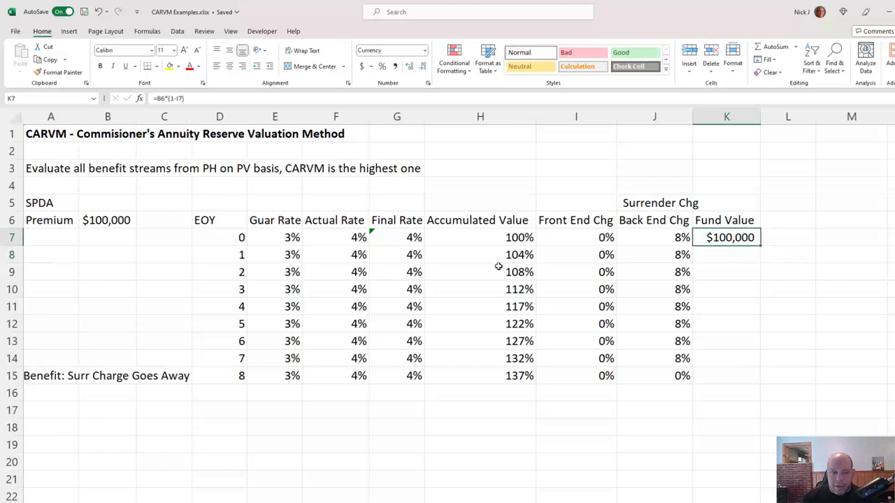
Step: Make the premium reference in the K7 fund value formula absolute, giving =$B$6*(1-I7)
{"action": "key", "text": "F2"}
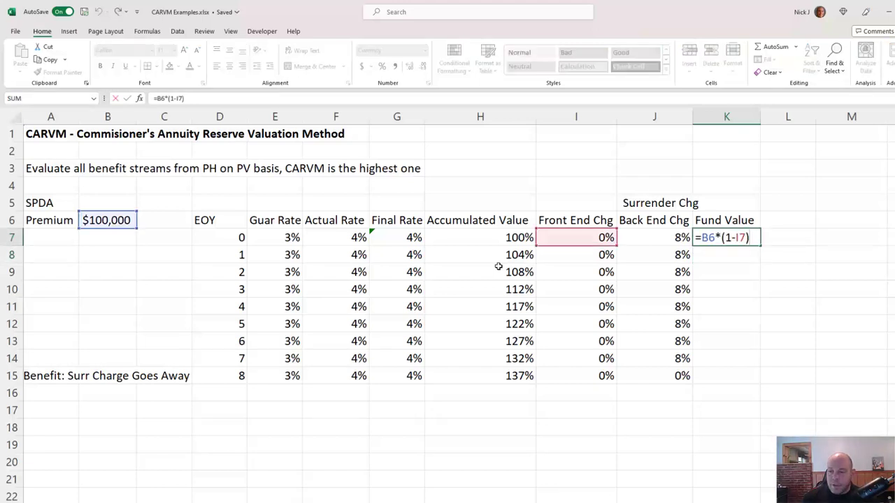
{"action": "key", "text": "Left"}
{"action": "key", "text": "Left"}
{"action": "key", "text": "Left"}
{"action": "key", "text": "Left"}
{"action": "key", "text": "Left"}
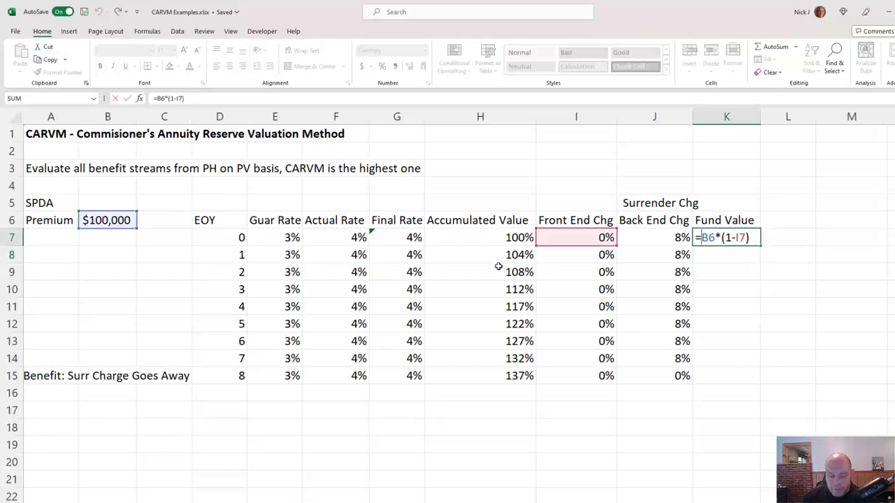
{"action": "key", "text": "F4"}
{"action": "key", "text": "Return"}
{"action": "key", "text": "Up"}
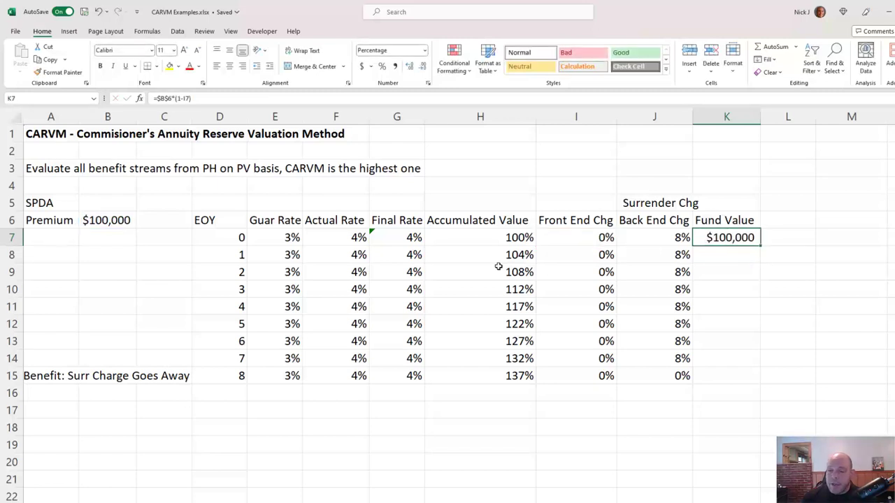
Step: Copy the K7 formula to K8 and multiply it by the accumulated value, giving =$B$6*(1-I8)*H8
{"action": "key", "text": "ctrl+c"}
{"action": "key", "text": "Down"}
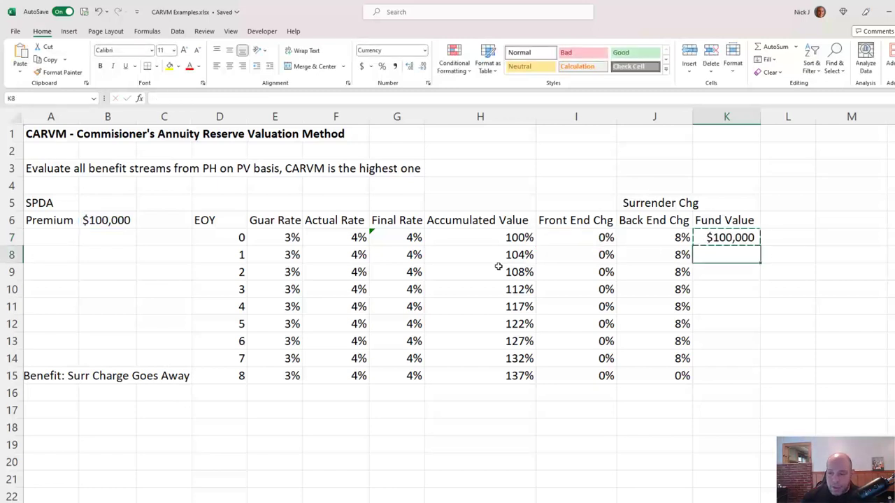
{"action": "key", "text": "ctrl+v"}
{"action": "key", "text": "F2"}
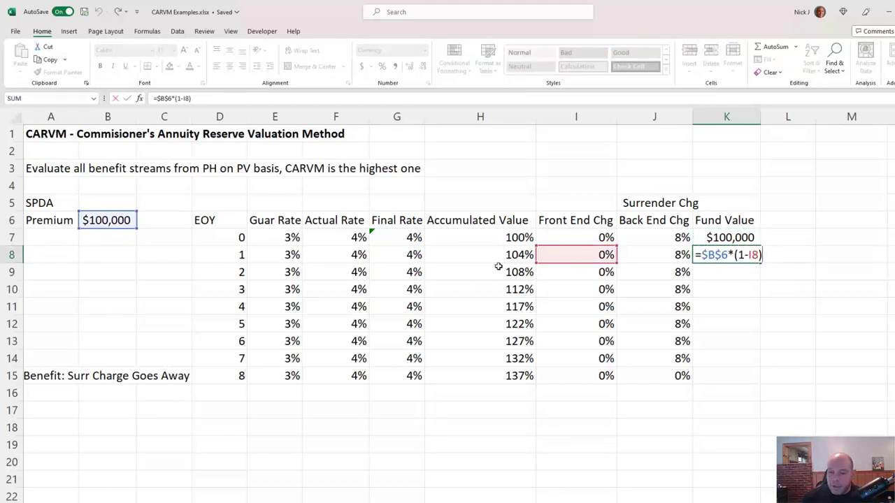
{"action": "type", "text": "*"}
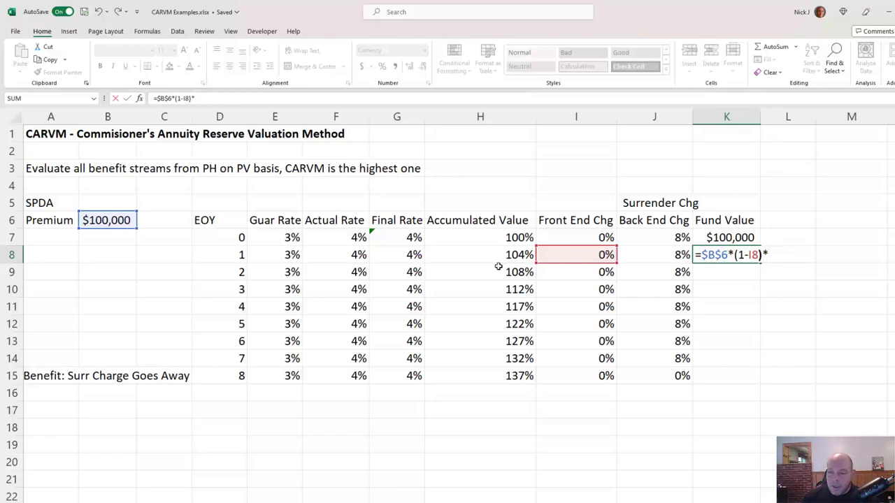
{"action": "left_click", "coordinate": [509, 254]}
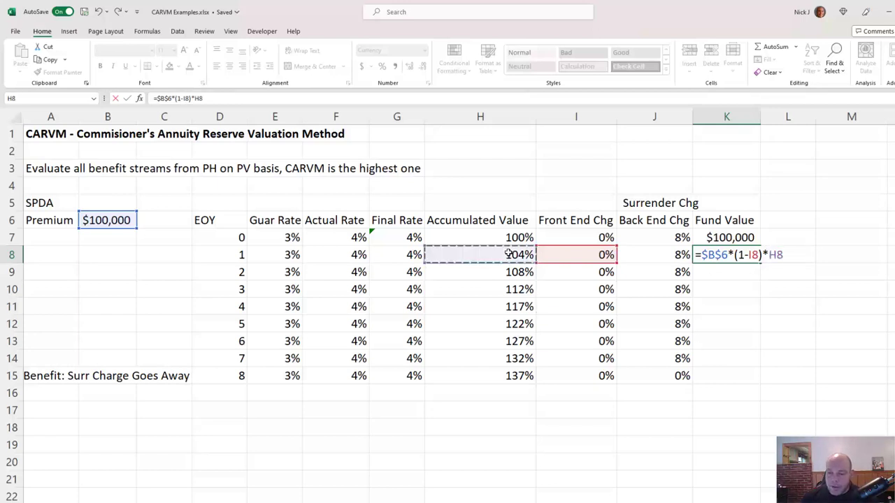
{"action": "key", "text": "Return"}
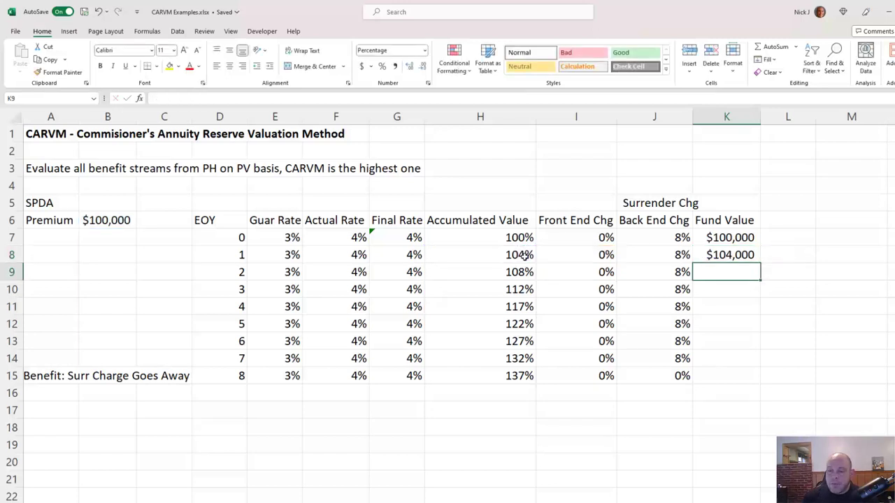
Step: Copy the year 1 fund value formula from K8 down through year 8 in K15
{"action": "key", "text": "Up"}
{"action": "key", "text": "ctrl+c"}
{"action": "key", "text": "Left"}
{"action": "key", "text": "ctrl+Down"}
{"action": "key", "text": "Right"}
{"action": "key", "text": "ctrl+shift+Up"}
{"action": "key", "text": "ctrl+v"}
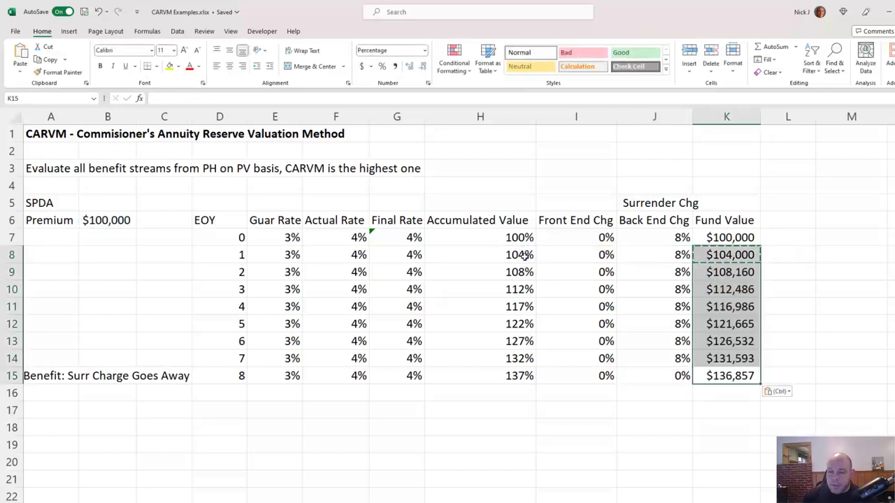
{"action": "key", "text": "Down"}
{"action": "key", "text": "Up"}
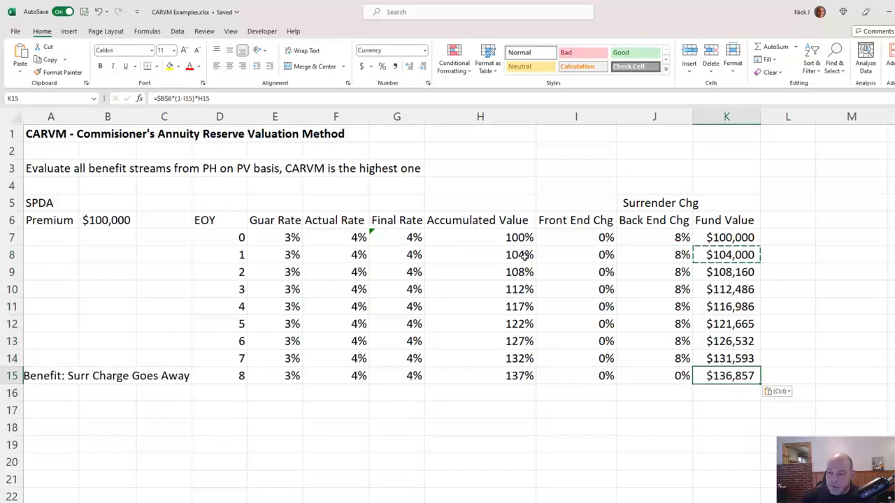
Step: Add the column header CSV in cell L6, beside Fund Value
{"action": "key", "text": "Right"}
{"action": "key", "text": "Up"}
{"action": "key", "text": "Up"}
{"action": "key", "text": "Up"}
{"action": "key", "text": "Up"}
{"action": "key", "text": "Up"}
{"action": "key", "text": "Up"}
{"action": "key", "text": "Up"}
{"action": "key", "text": "Up"}
{"action": "key", "text": "Up"}
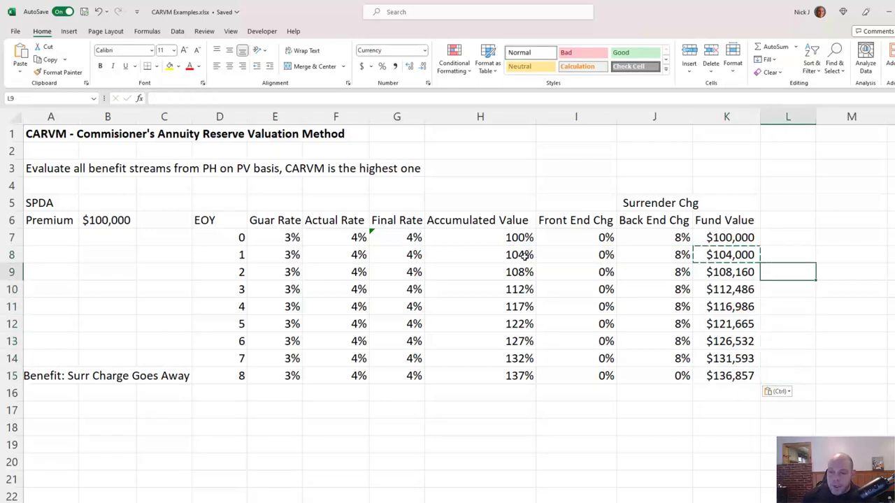
{"action": "type", "text": "C"}
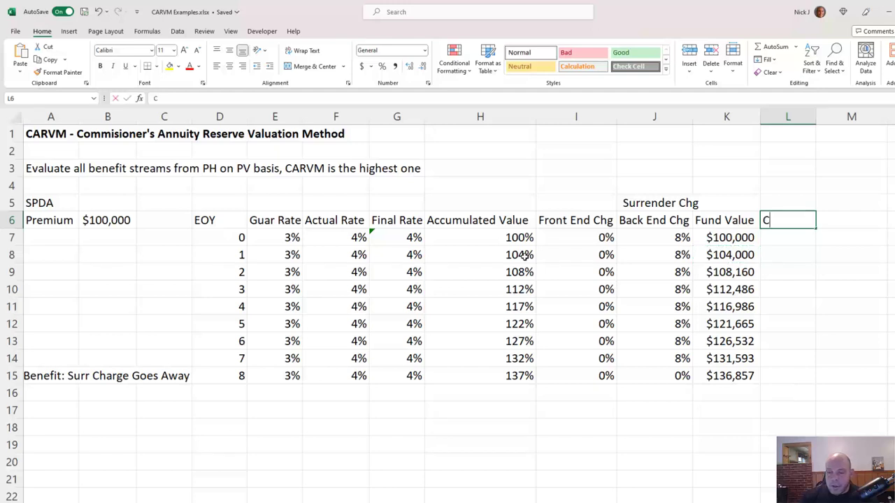
{"action": "type", "text": "SV"}
{"action": "key", "text": "Return"}
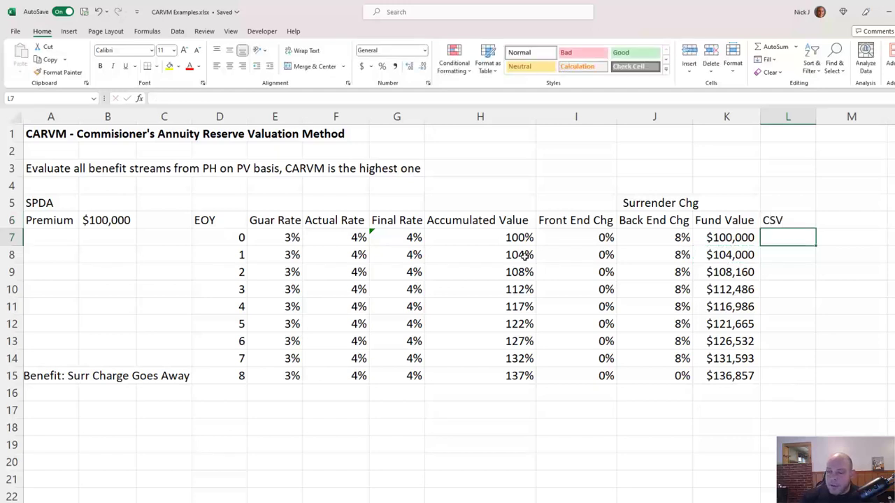
Step: Enter the year 0 cash surrender value formula =K7*(1-J7) in L7
{"action": "type", "text": "="}
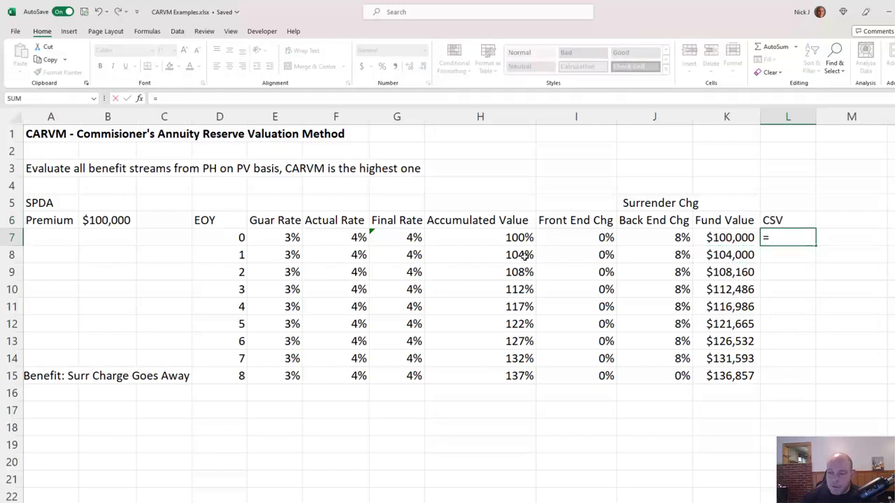
{"action": "key", "text": "Left"}
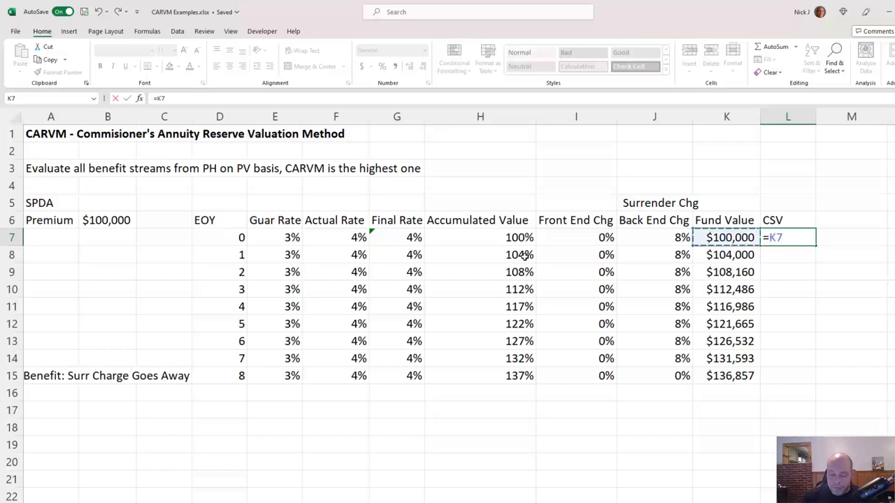
{"action": "type", "text": "*(1-"}
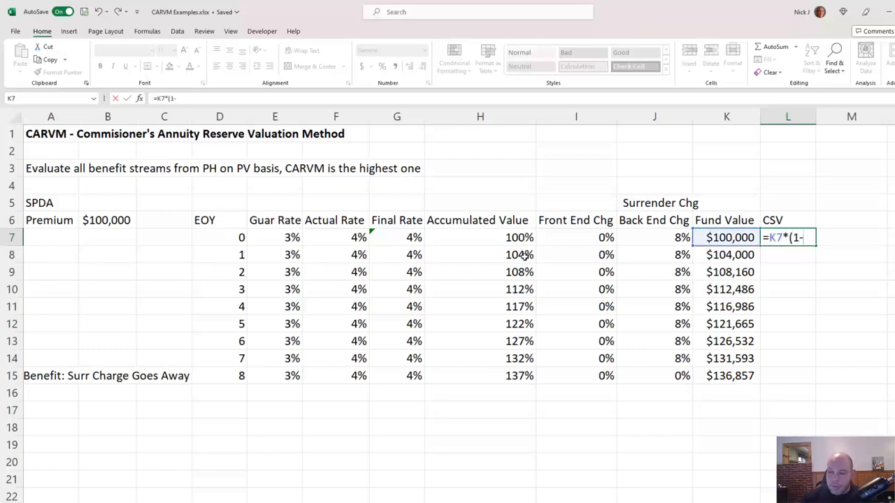
{"action": "key", "text": "Left"}
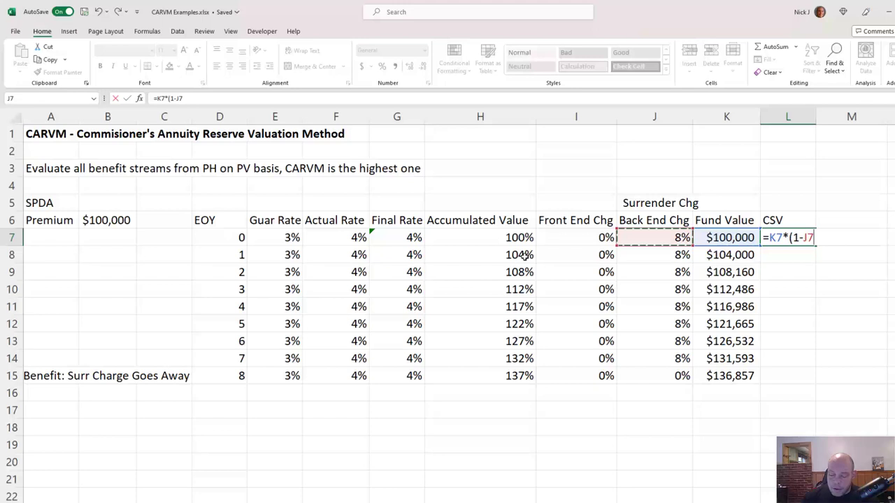
{"action": "type", "text": ")"}
{"action": "key", "text": "ctrl+Return"}
Step: Copy the L7 cash surrender value formula down through year 8 in L15 and fit column L to its contents
{"action": "key", "text": "ctrl+c"}
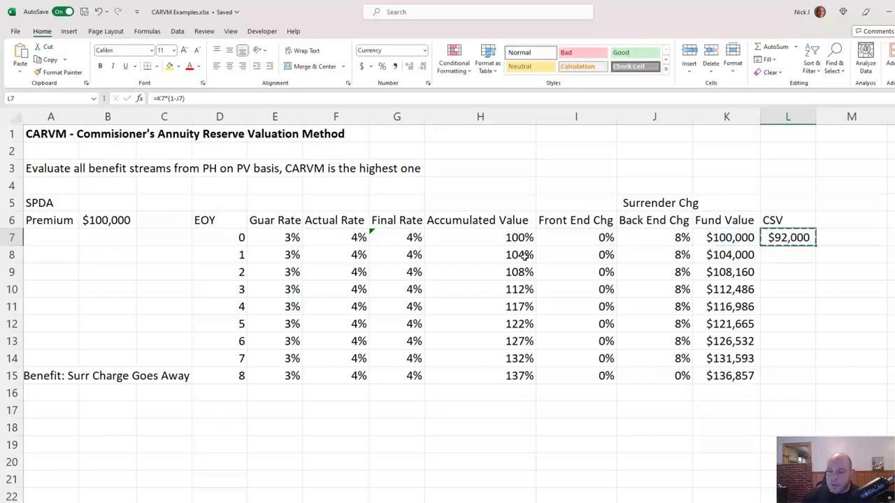
{"action": "key", "text": "Left"}
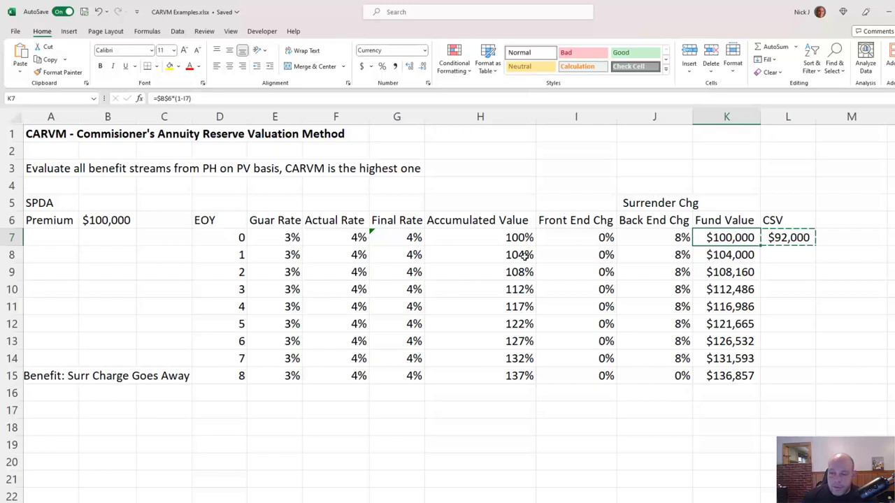
{"action": "key", "text": "Right"}
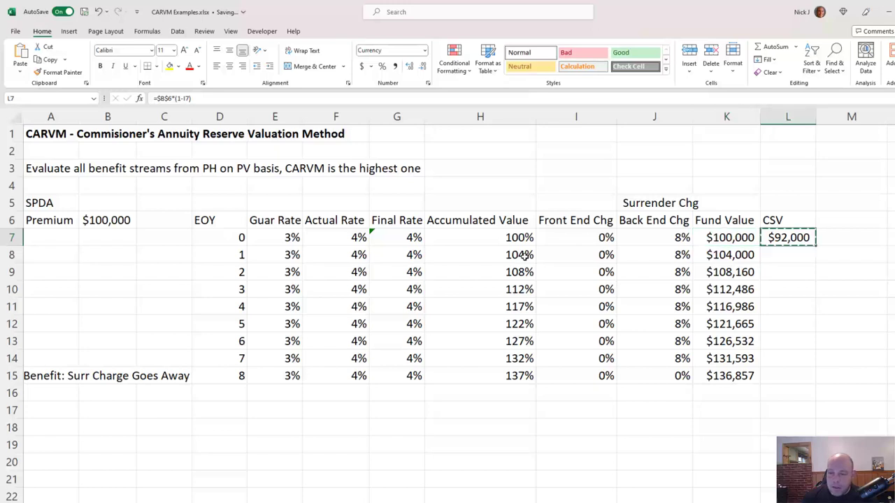
{"action": "key", "text": "Down"}
{"action": "key", "text": "Up"}
{"action": "key", "text": "Left"}
{"action": "key", "text": "Left"}
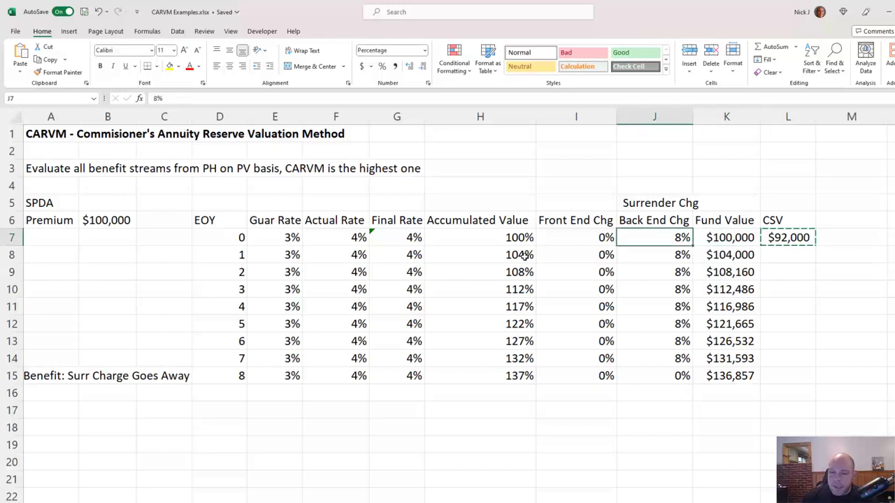
{"action": "key", "text": "Right"}
{"action": "key", "text": "Right"}
{"action": "key", "text": "Down"}
{"action": "key", "text": "ctrl+v"}
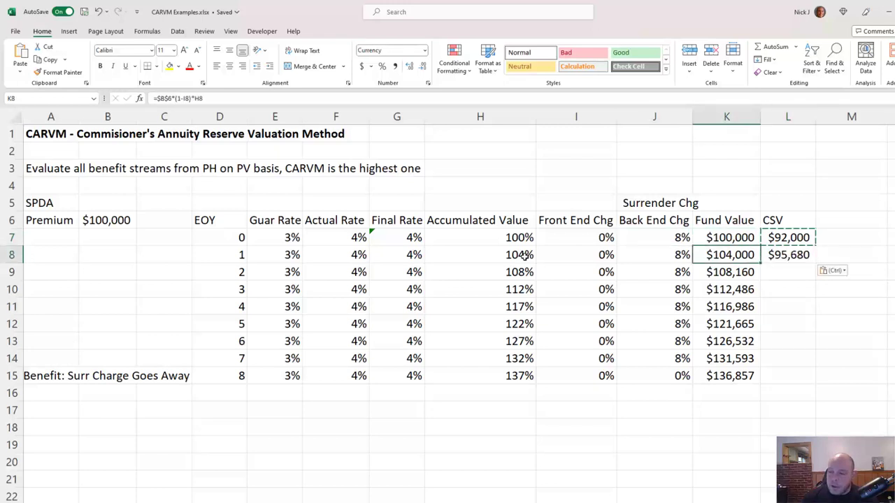
{"action": "key", "text": "Left"}
{"action": "key", "text": "ctrl+Down"}
{"action": "key", "text": "Right"}
{"action": "key", "text": "ctrl+shift+Up"}
{"action": "key", "text": "ctrl+v"}
{"action": "key", "text": "Down"}
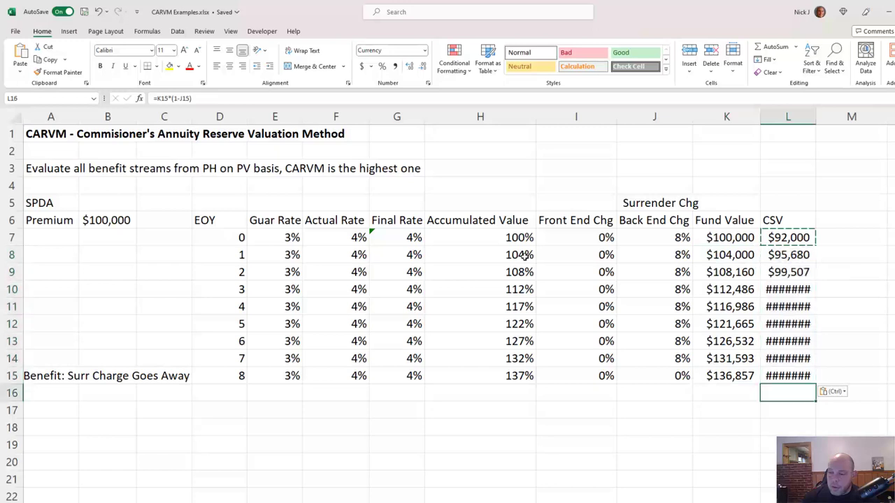
{"action": "double_click", "coordinate": [816, 116]}
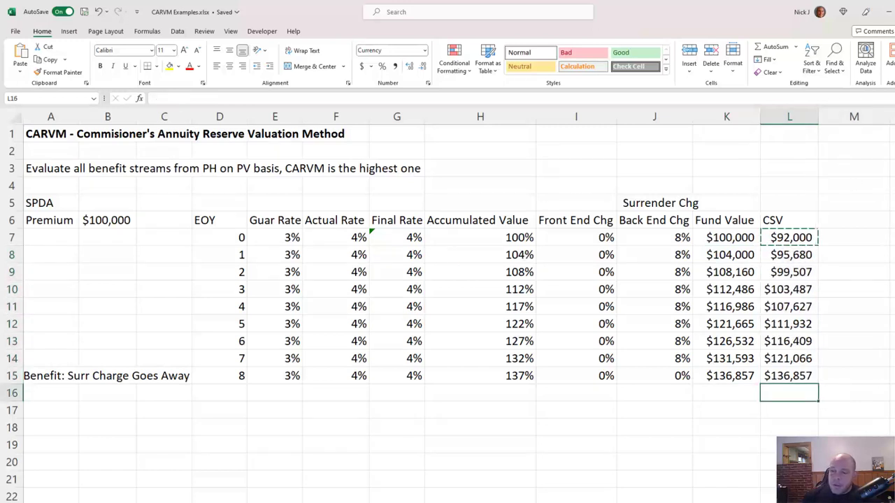
Step: Review the cash surrender values in the CSV column, comparing years 0 through 7 with year 8
{"action": "key", "text": "Up"}
{"action": "key", "text": "Up"}
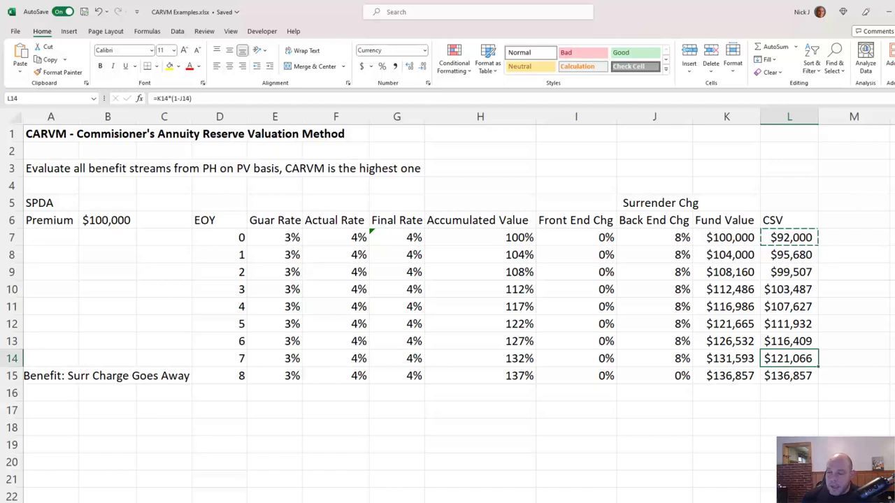
{"action": "key", "text": "ctrl+Up"}
{"action": "key", "text": "Down"}
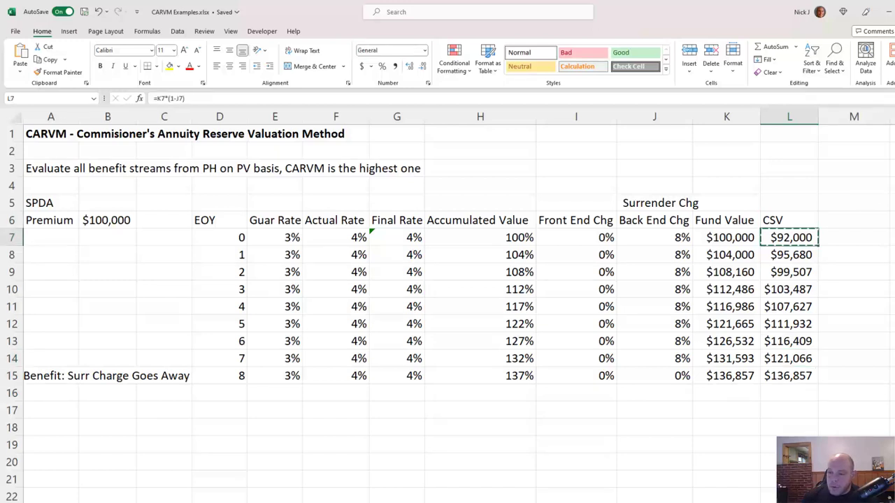
{"action": "key", "text": "shift+Down"}
{"action": "key", "text": "shift+Down"}
{"action": "key", "text": "shift+Down"}
{"action": "key", "text": "shift+Down"}
{"action": "key", "text": "shift+Down"}
{"action": "key", "text": "shift+Down"}
{"action": "key", "text": "shift+Down"}
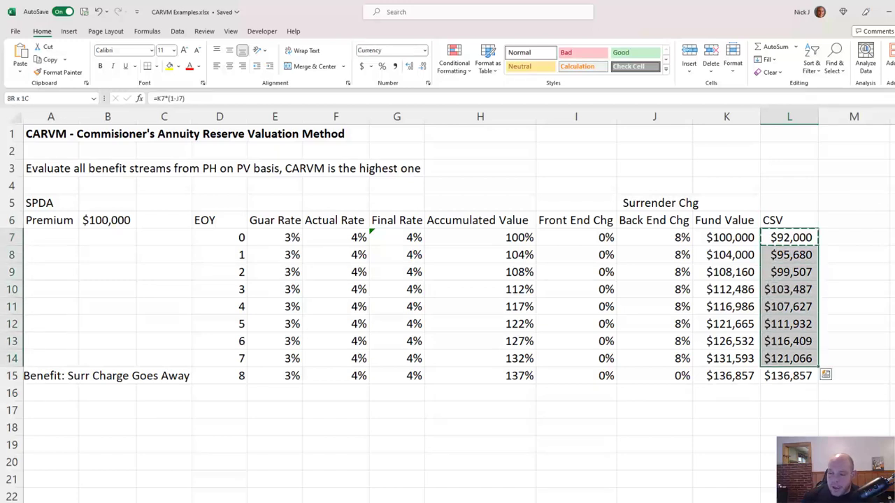
{"action": "key", "text": "ctrl+Down"}
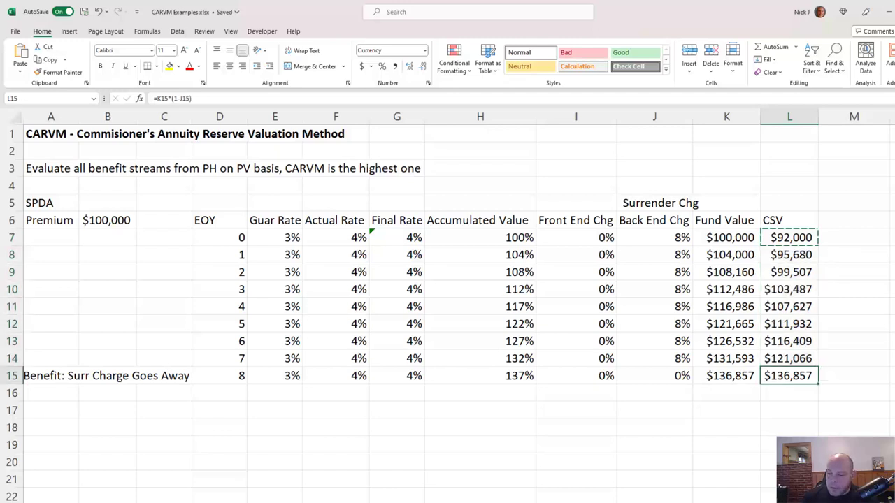
{"action": "key", "text": "Up"}
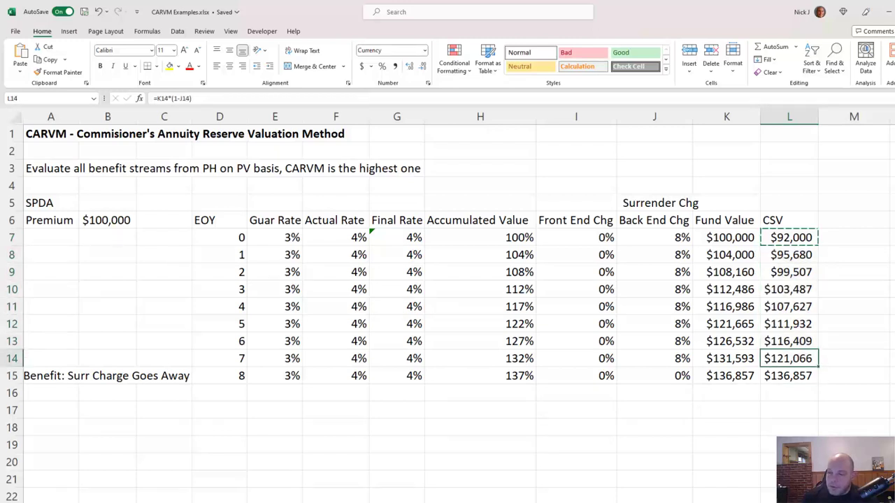
{"action": "key", "text": "ctrl+Up"}
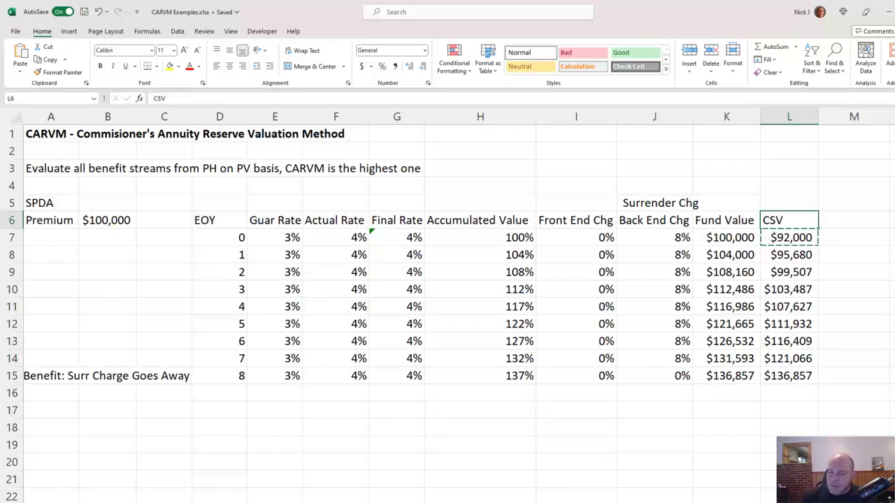
Step: Mark year 2 as the valuation point by adding the label Val Point in C9
{"action": "key", "text": "Down"}
{"action": "key", "text": "Down"}
{"action": "key", "text": "Down"}
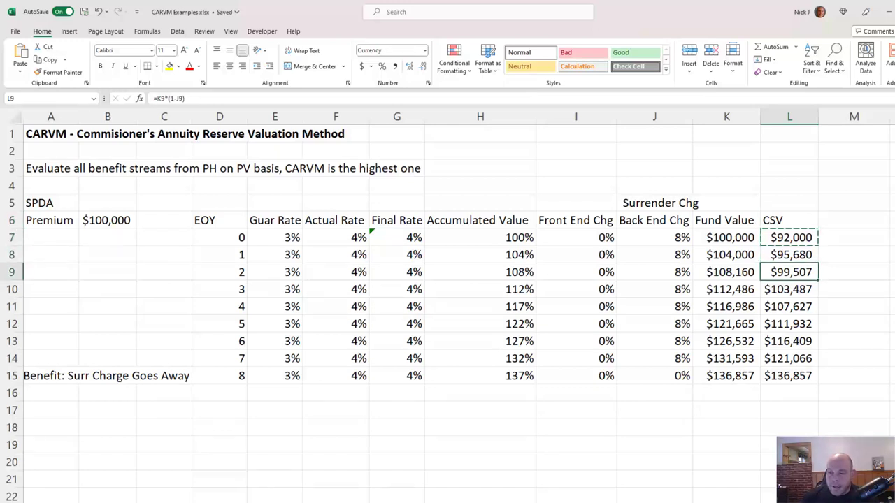
{"action": "key", "text": "Left"}
{"action": "key", "text": "Left"}
{"action": "key", "text": "Left"}
{"action": "key", "text": "Left"}
{"action": "key", "text": "Left"}
{"action": "key", "text": "Left"}
{"action": "key", "text": "Left"}
{"action": "key", "text": "Left"}
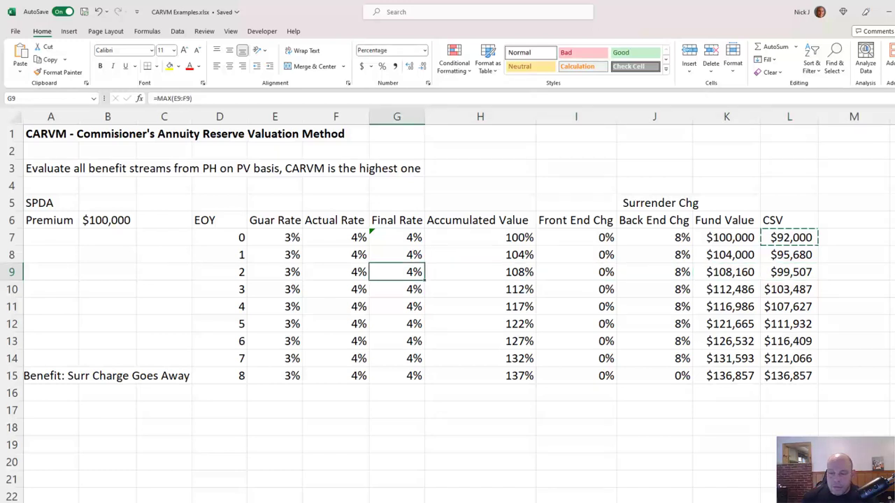
{"action": "key", "text": "Right"}
{"action": "key", "text": "Right"}
{"action": "key", "text": "Right"}
{"action": "key", "text": "Right"}
{"action": "key", "text": "Right"}
{"action": "key", "text": "Right"}
{"action": "key", "text": "Right"}
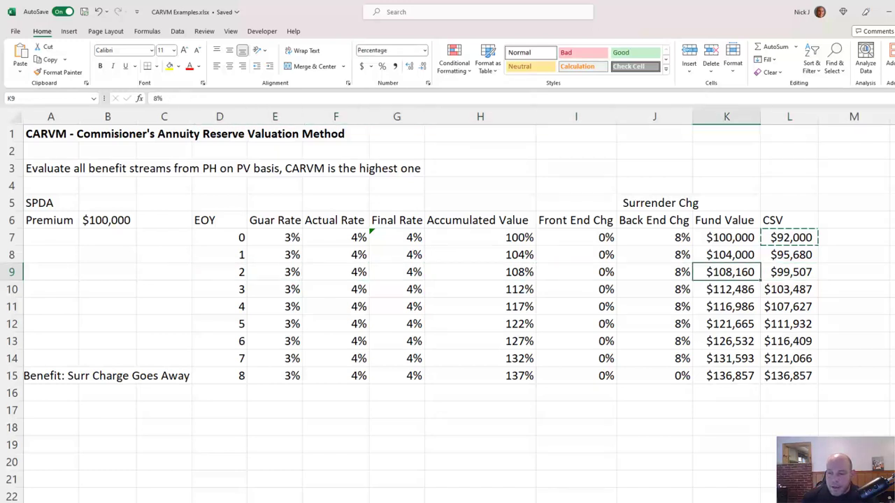
{"action": "key", "text": "Left"}
{"action": "key", "text": "Left"}
{"action": "key", "text": "Left"}
{"action": "key", "text": "Left"}
{"action": "key", "text": "Left"}
{"action": "key", "text": "Left"}
{"action": "key", "text": "Left"}
{"action": "key", "text": "Left"}
{"action": "key", "text": "Down"}
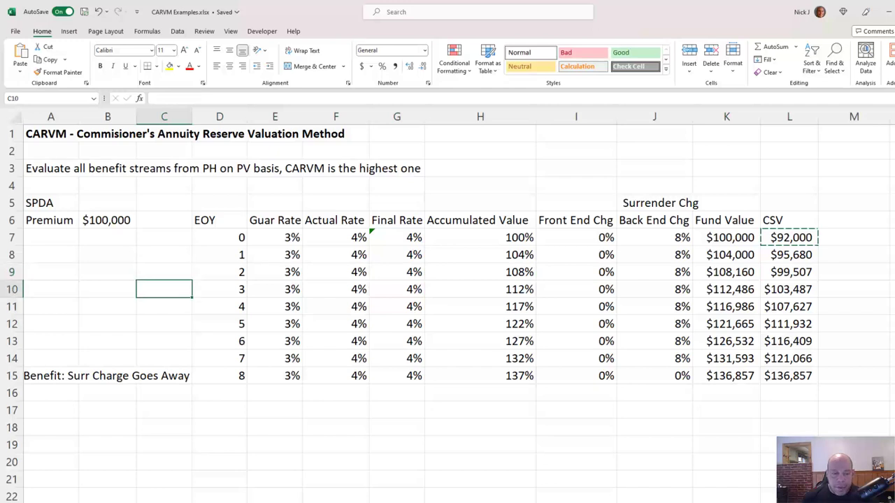
{"action": "key", "text": "Up"}
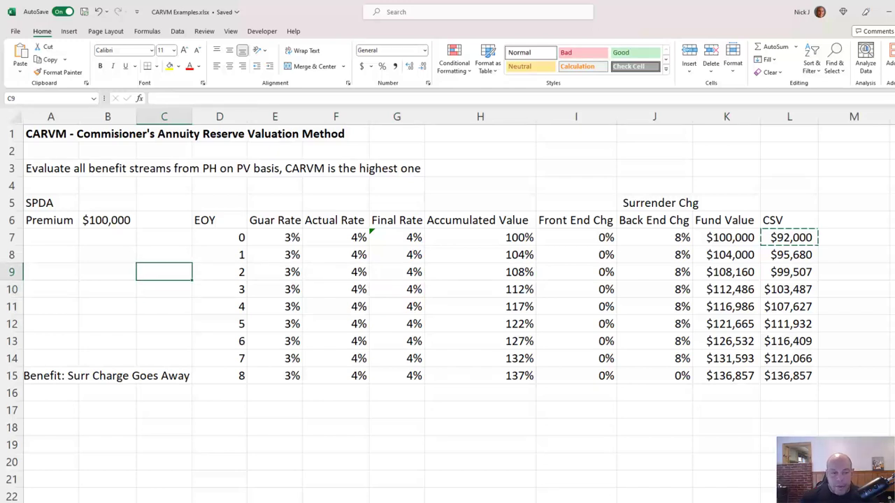
{"action": "type", "text": "Val Point"}
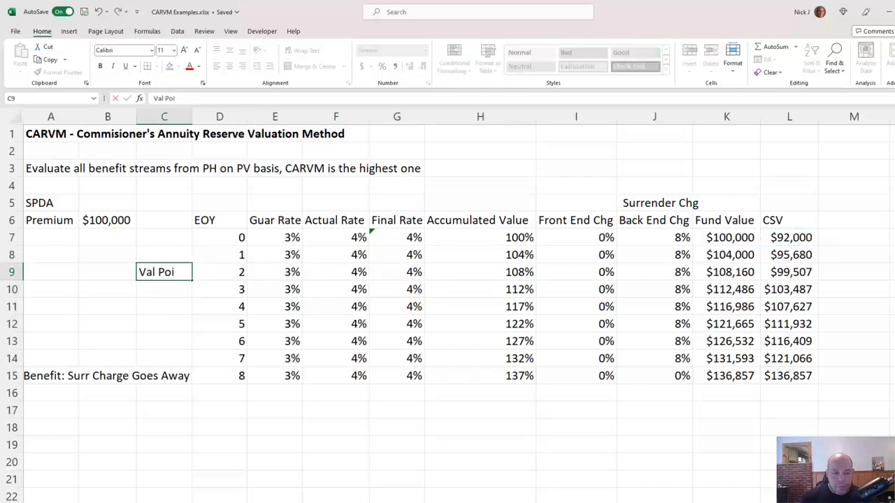
{"action": "key", "text": "Return"}
{"action": "key", "text": "Up"}
{"action": "key", "text": "Right"}
{"action": "key", "text": "Right"}
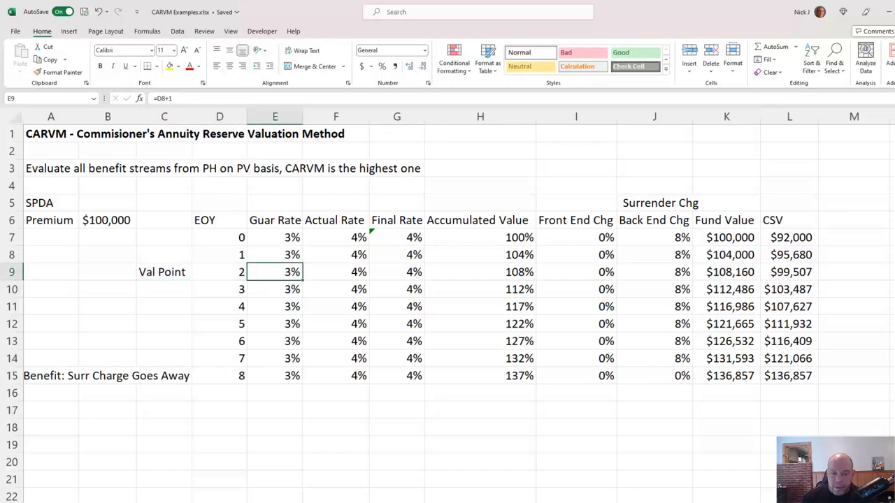
{"action": "key", "text": "Left"}
{"action": "key", "text": "Left"}
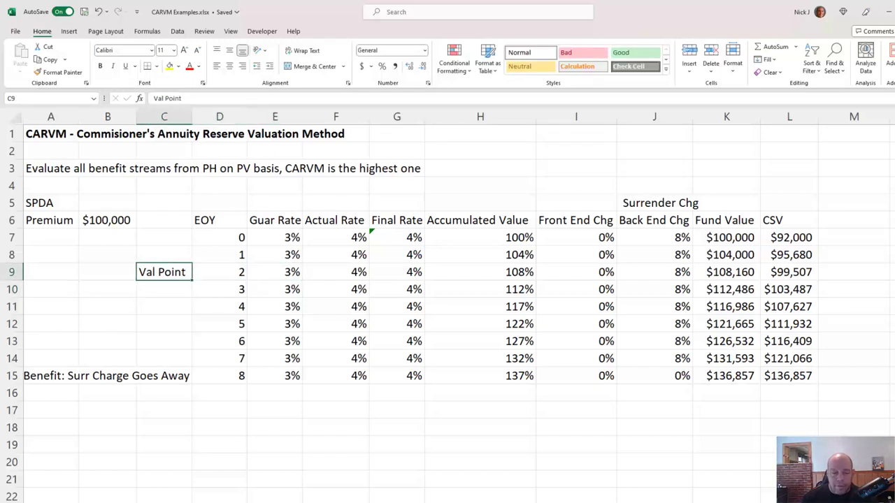
Step: Add the label Val Rate in A10, below the premium inputs
{"action": "key", "text": "Right"}
{"action": "key", "text": "Left"}
{"action": "key", "text": "Left"}
{"action": "key", "text": "Left"}
{"action": "key", "text": "Up"}
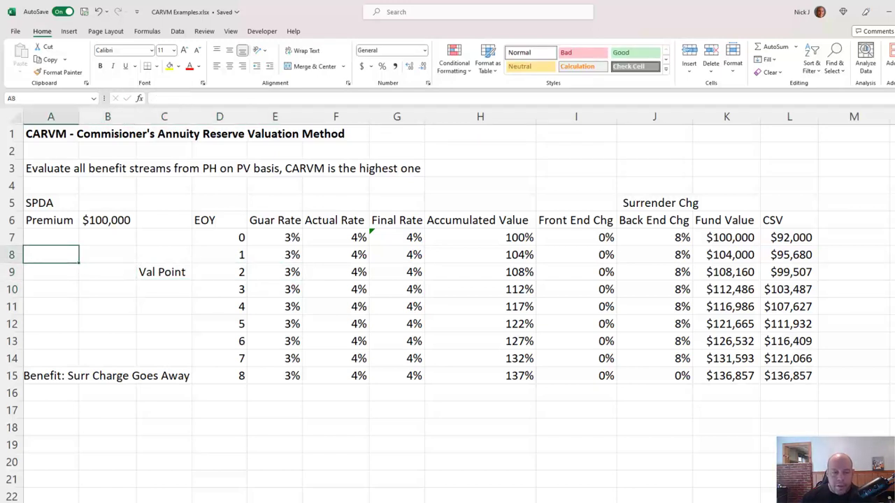
{"action": "key", "text": "Down"}
{"action": "key", "text": "Down"}
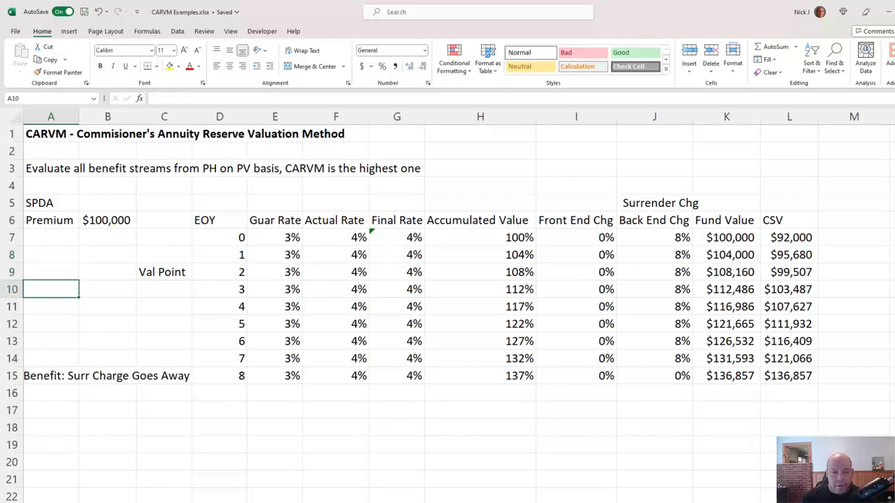
{"action": "key", "text": "Up"}
{"action": "key", "text": "Up"}
{"action": "key", "text": "Down"}
{"action": "key", "text": "Down"}
{"action": "type", "text": "Val Rt"}
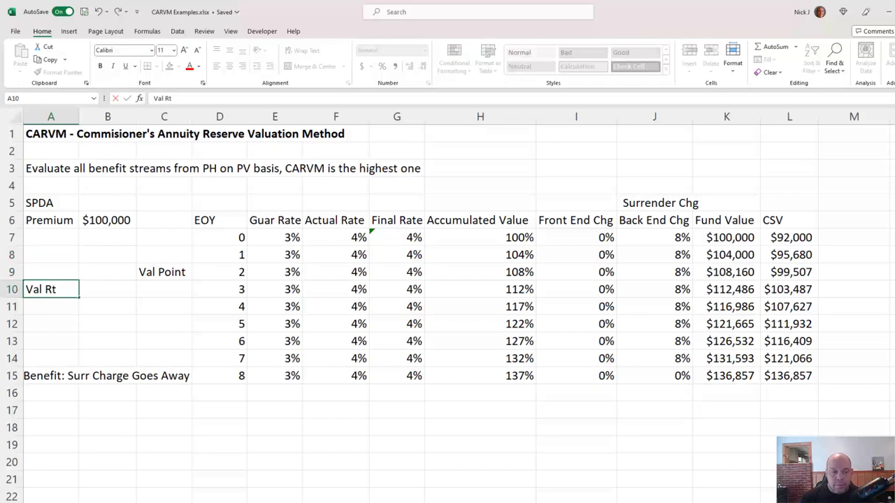
{"action": "key", "text": "BackSpace"}
{"action": "type", "text": "ate"}
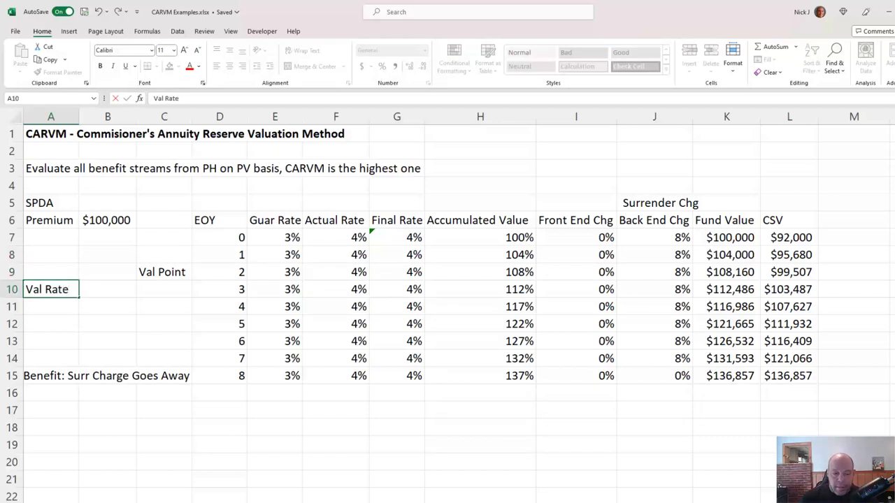
Step: Set the valuation rate in B10 to 3%
{"action": "key", "text": "Tab"}
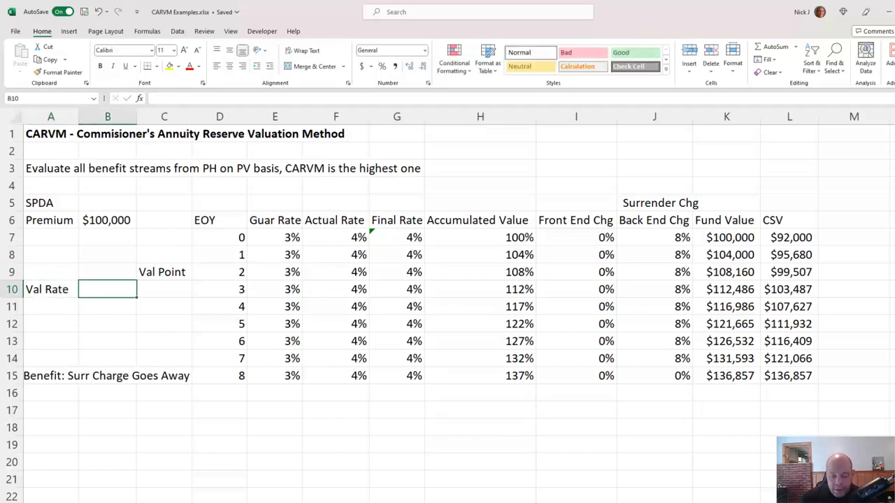
{"action": "type", "text": "8%"}
{"action": "key", "text": "BackSpace"}
{"action": "key", "text": "BackSpace"}
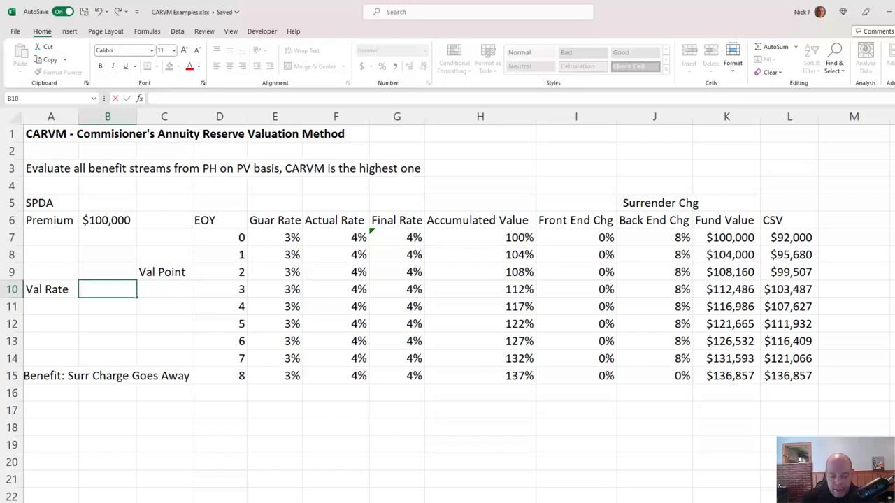
{"action": "type", "text": "3%"}
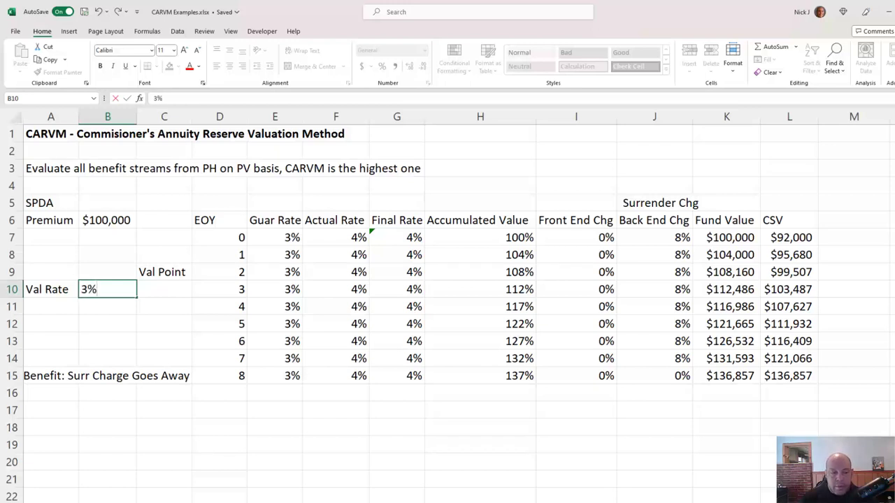
{"action": "key", "text": "Return"}
Step: Move the Val Rate label and its 3% value from A10:B10 to I1:J1
{"action": "left_click_drag", "start_coordinate": [51, 289], "coordinate": [107, 289]}
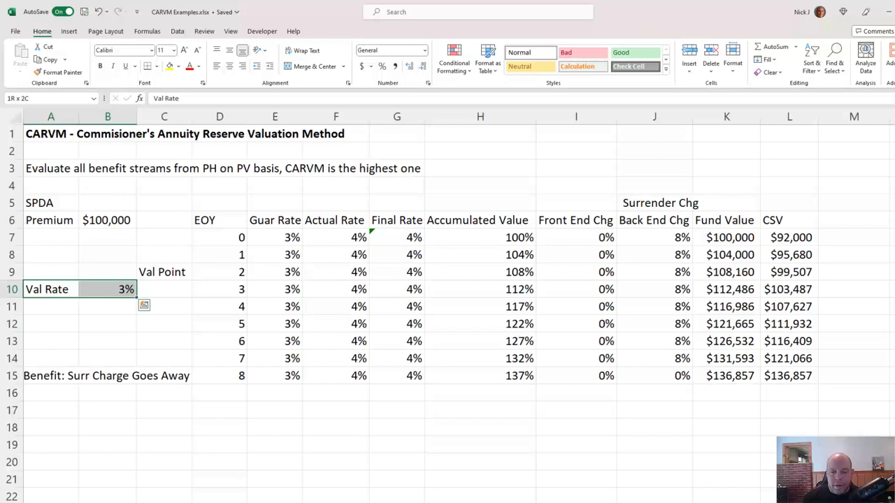
{"action": "key", "text": "ctrl+c"}
{"action": "key", "text": "Up"}
{"action": "key", "text": "Up"}
{"action": "key", "text": "Up"}
{"action": "key", "text": "Up"}
{"action": "key", "text": "Up"}
{"action": "key", "text": "Up"}
{"action": "key", "text": "Up"}
{"action": "key", "text": "Up"}
{"action": "key", "text": "Up"}
{"action": "key", "text": "Right"}
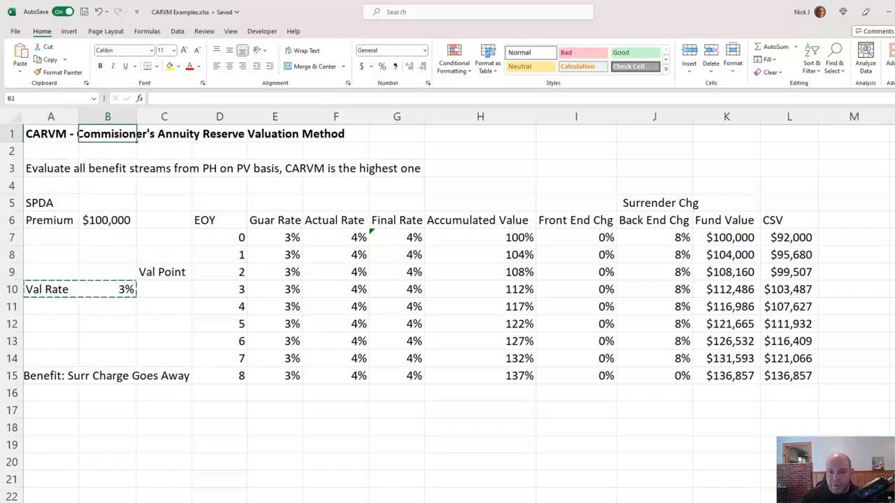
{"action": "key", "text": "Right"}
{"action": "key", "text": "Right"}
{"action": "key", "text": "Right"}
{"action": "key", "text": "Right"}
{"action": "key", "text": "Right"}
{"action": "key", "text": "Right"}
{"action": "key", "text": "Right"}
{"action": "key", "text": "Left"}
{"action": "key", "text": "Right"}
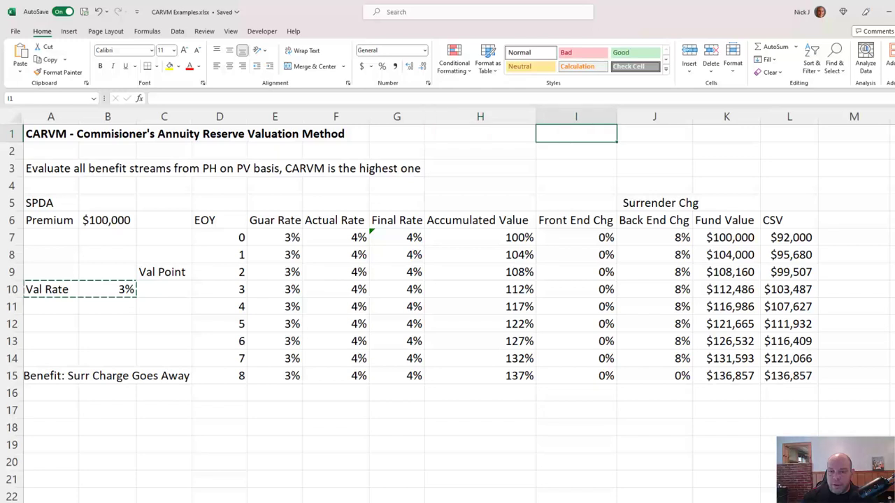
{"action": "key", "text": "Left"}
{"action": "key", "text": "Right"}
{"action": "key", "text": "shift+Right"}
{"action": "key", "text": "ctrl+v"}
Step: Add the column header PV of CSV in M6, beside the CSV column
{"action": "key", "text": "Down"}
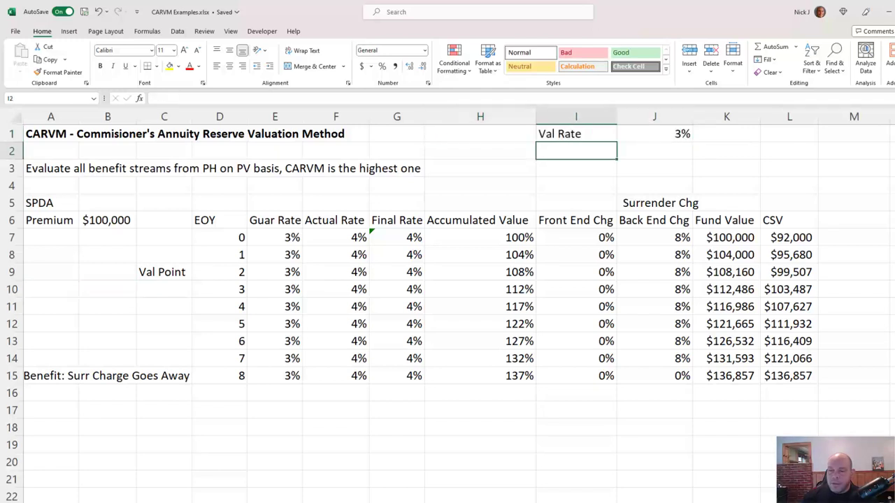
{"action": "key", "text": "Down"}
{"action": "key", "text": "Down"}
{"action": "key", "text": "Down"}
{"action": "key", "text": "Down"}
{"action": "key", "text": "Down"}
{"action": "key", "text": "Right"}
{"action": "key", "text": "Right"}
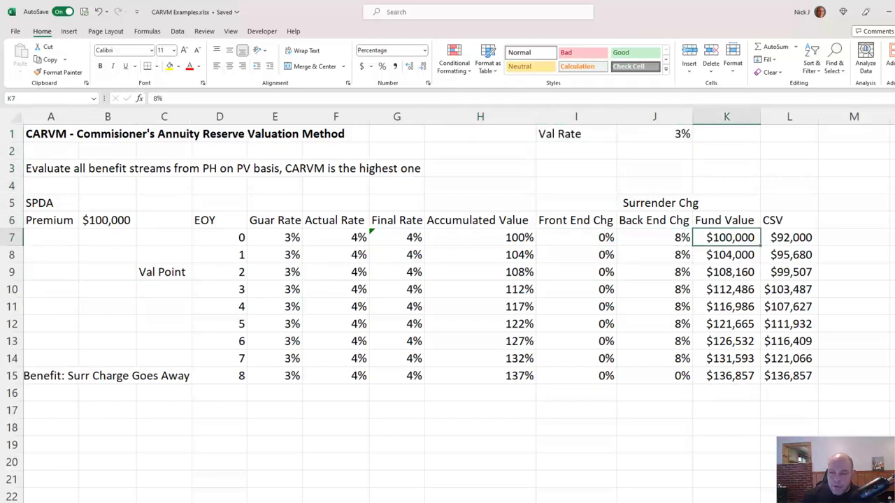
{"action": "key", "text": "Right"}
{"action": "key", "text": "Right"}
{"action": "key", "text": "Up"}
{"action": "type", "text": "PV "}
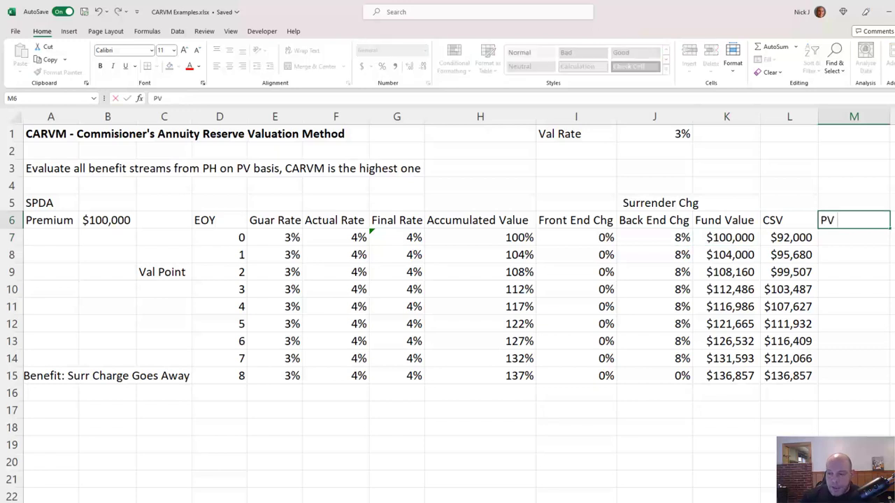
{"action": "type", "text": "of CSV"}
{"action": "key", "text": "Return"}
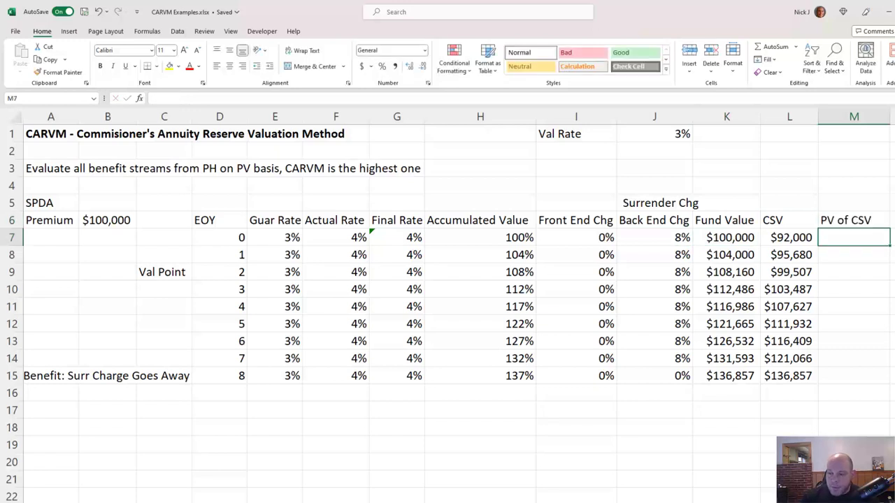
Step: Link the year 2 PV of CSV in M9 directly to its cash surrender value with =L9
{"action": "key", "text": "Down"}
{"action": "key", "text": "Down"}
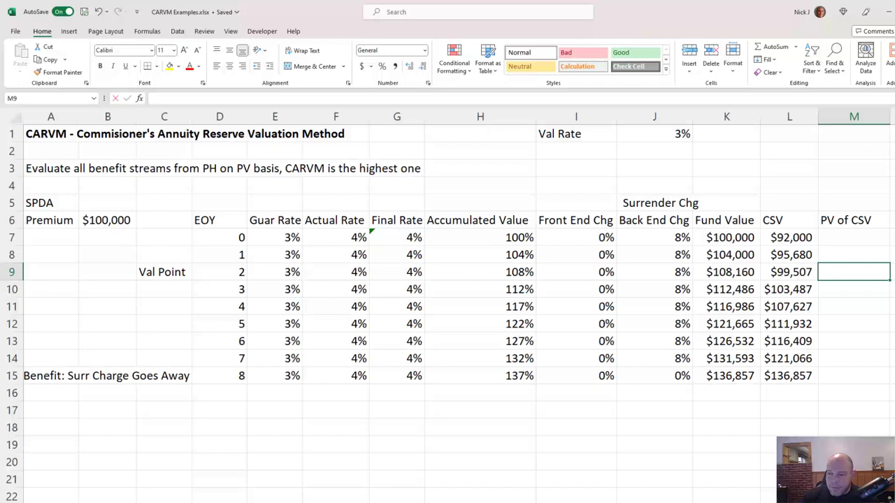
{"action": "type", "text": "="}
{"action": "key", "text": "Left"}
{"action": "key", "text": "Return"}
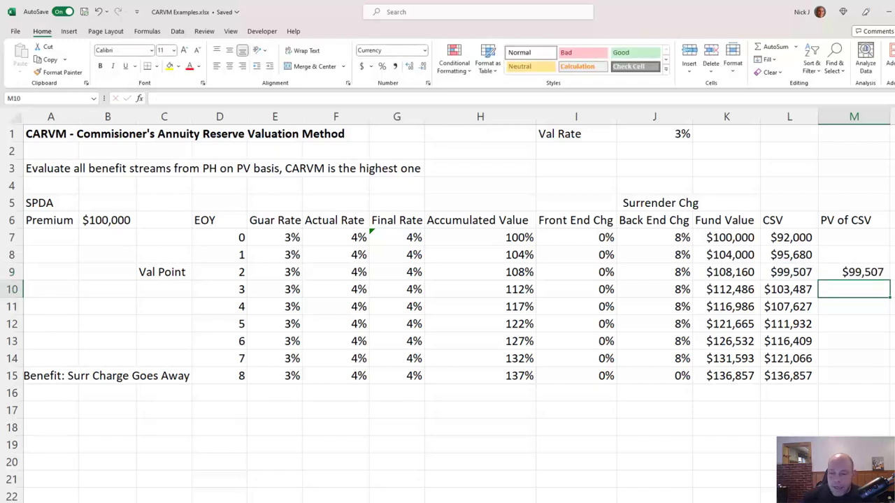
{"action": "key", "text": "Left"}
{"action": "key", "text": "Right"}
{"action": "left_click", "coordinate": [854, 272]}
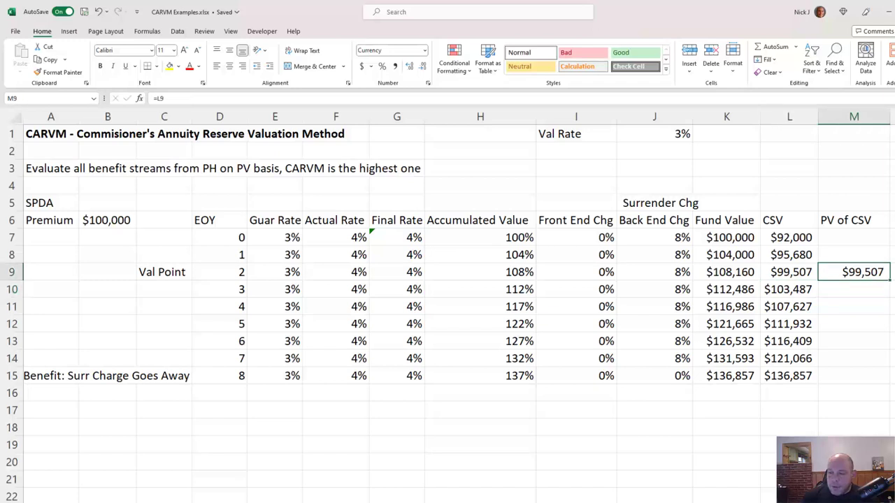
Step: Enter the year 3 PV of CSV formula =L10*(1+$J$1)*(D10-$D$9) in M10
{"action": "left_click", "coordinate": [853, 288]}
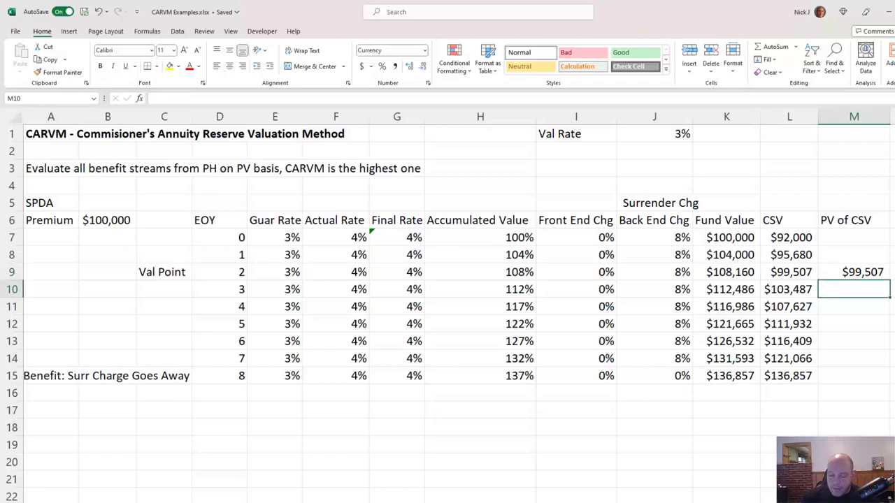
{"action": "type", "text": "="}
{"action": "key", "text": "Left"}
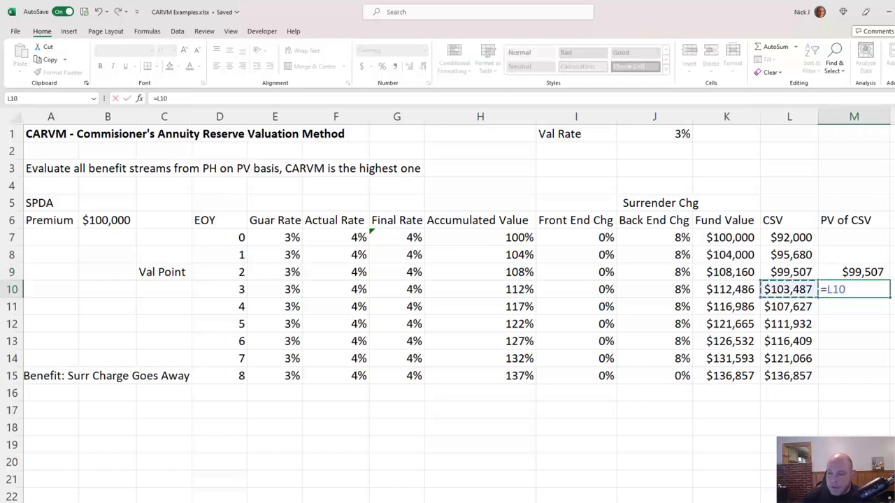
{"action": "type", "text": "*"}
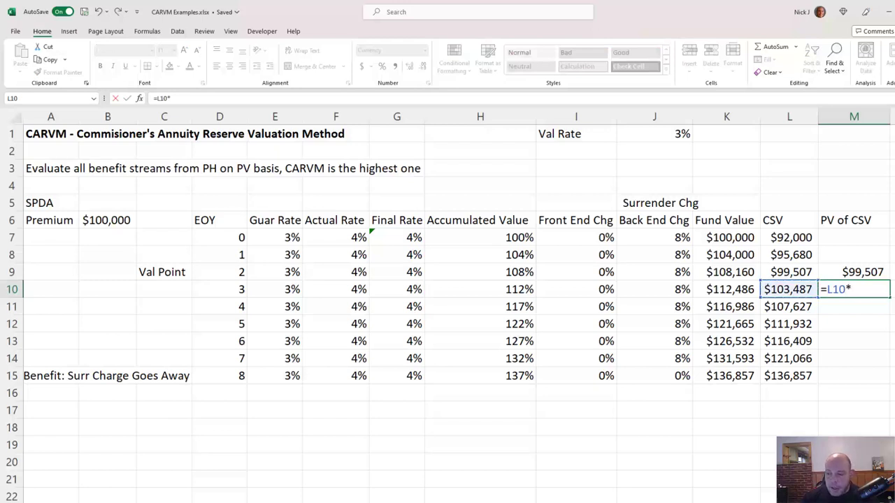
{"action": "type", "text": "(1+"}
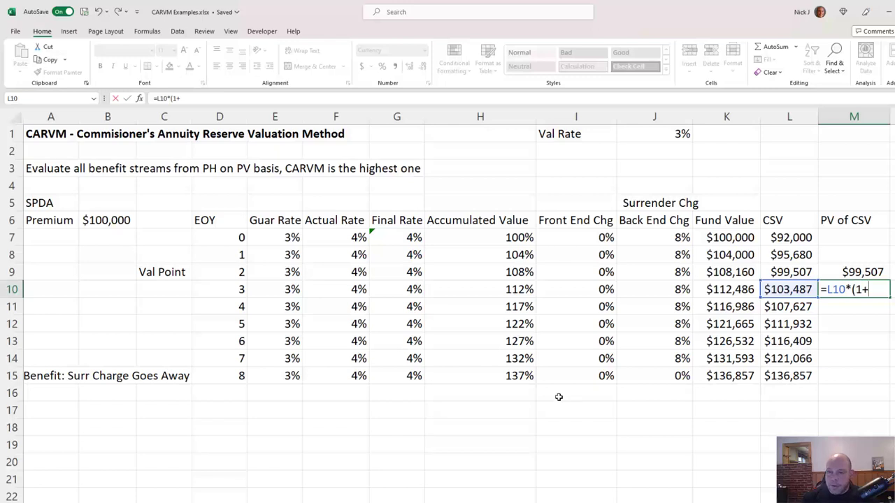
{"action": "left_click", "coordinate": [646, 137]}
{"action": "key", "text": "F4"}
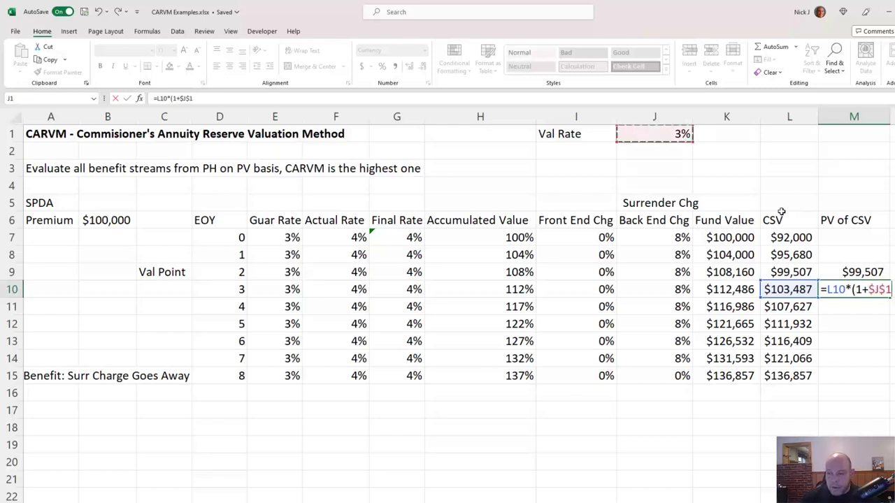
{"action": "type", "text": ")*("}
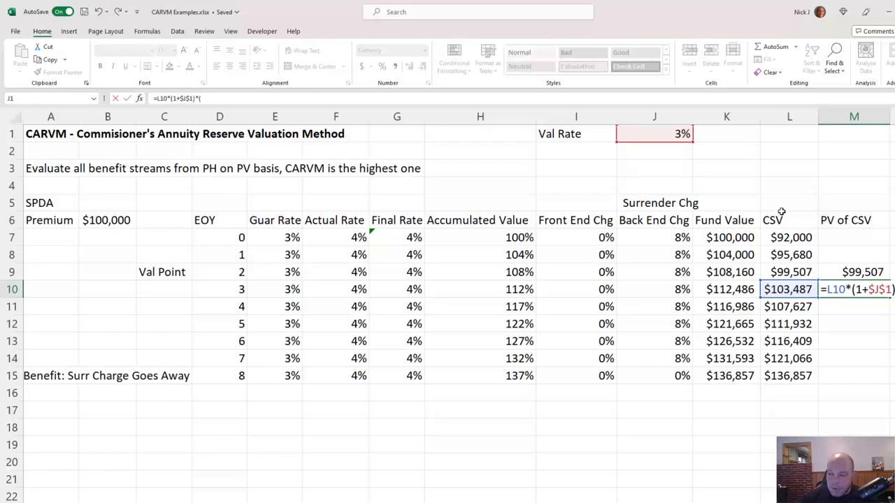
{"action": "left_click", "coordinate": [228, 288]}
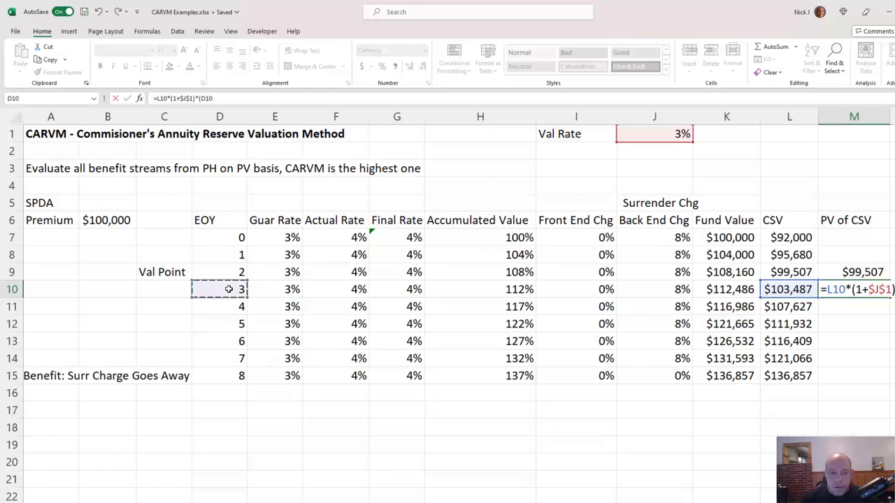
{"action": "type", "text": "-"}
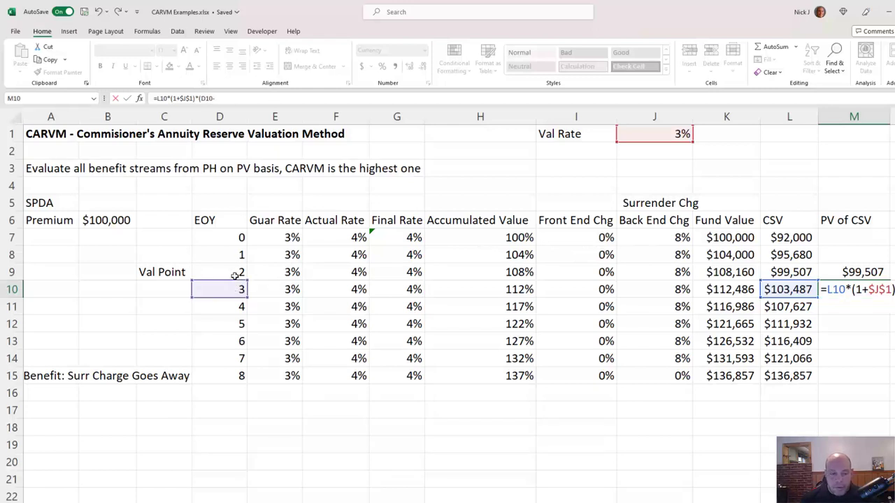
{"action": "left_click", "coordinate": [235, 275]}
{"action": "key", "text": "F4"}
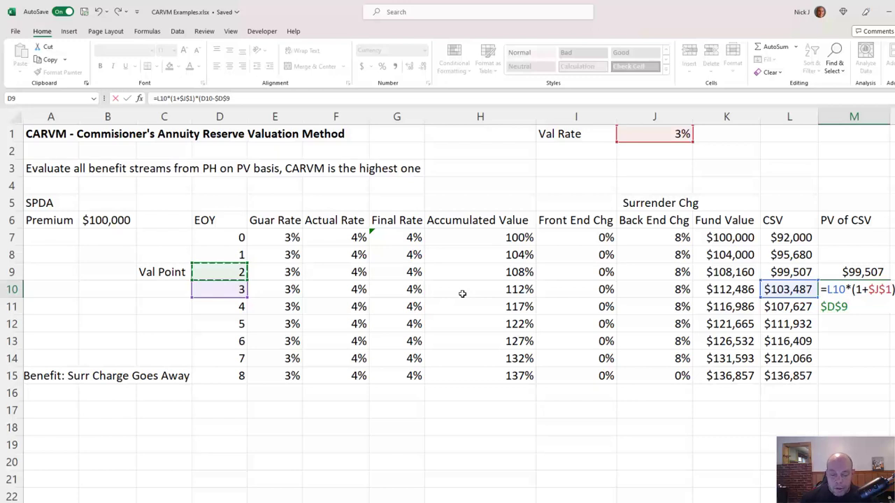
{"action": "key", "text": "Return"}
{"action": "key", "text": "Up"}
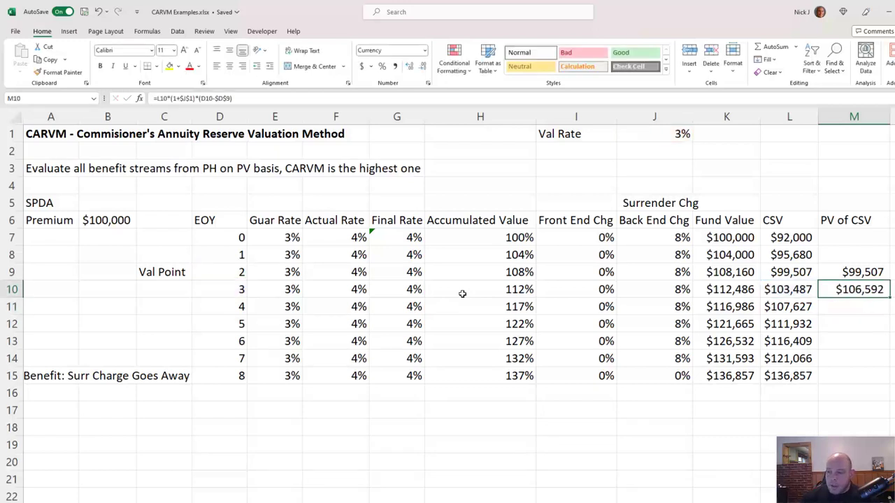
{"action": "key", "text": "Left"}
{"action": "key", "text": "Up"}
{"action": "key", "text": "Right"}
{"action": "key", "text": "Down"}
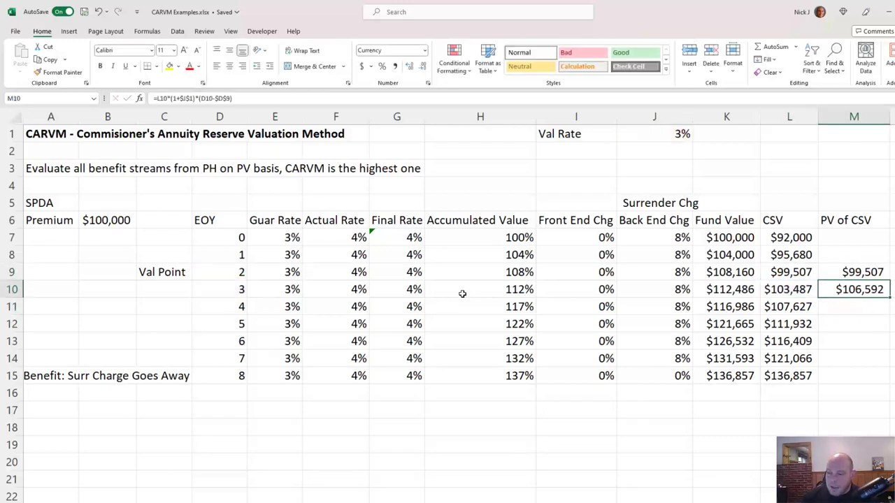
Step: Negate the year difference in M10 so the formula reads =L10*(1+$J$1)*-(D10-$D$9)
{"action": "key", "text": "F2"}
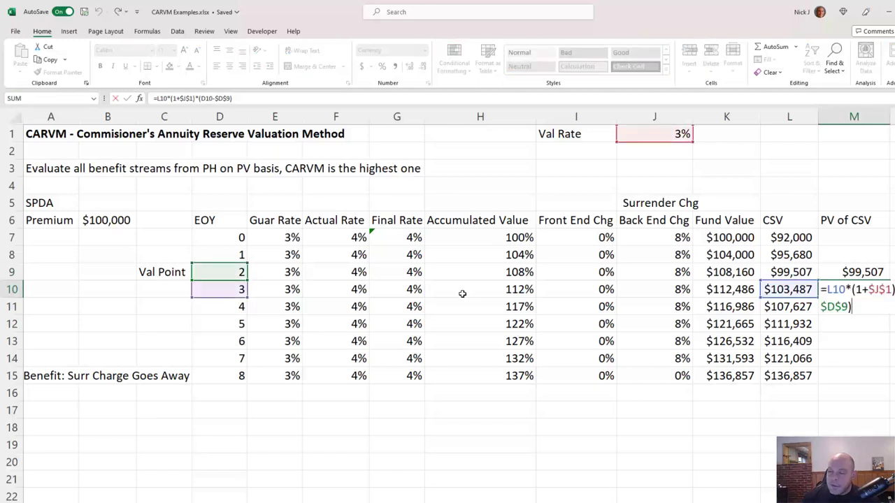
{"action": "key", "text": "Right"}
{"action": "key", "text": "Right"}
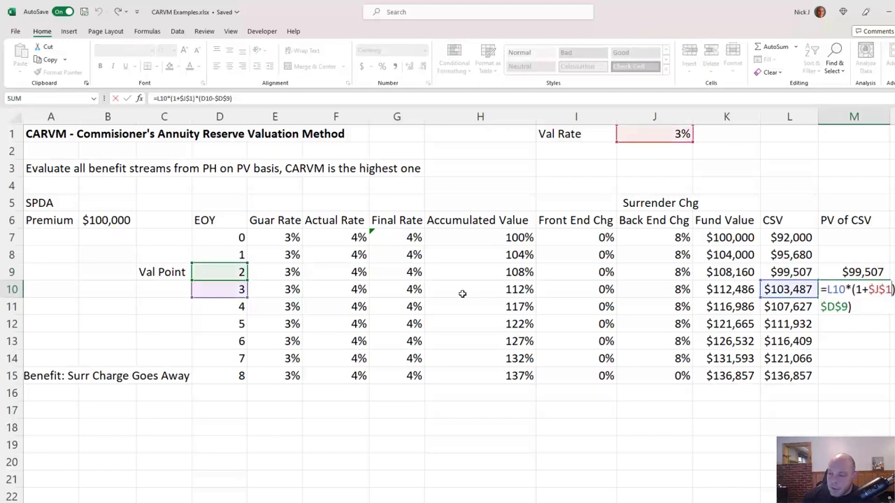
{"action": "type", "text": "-"}
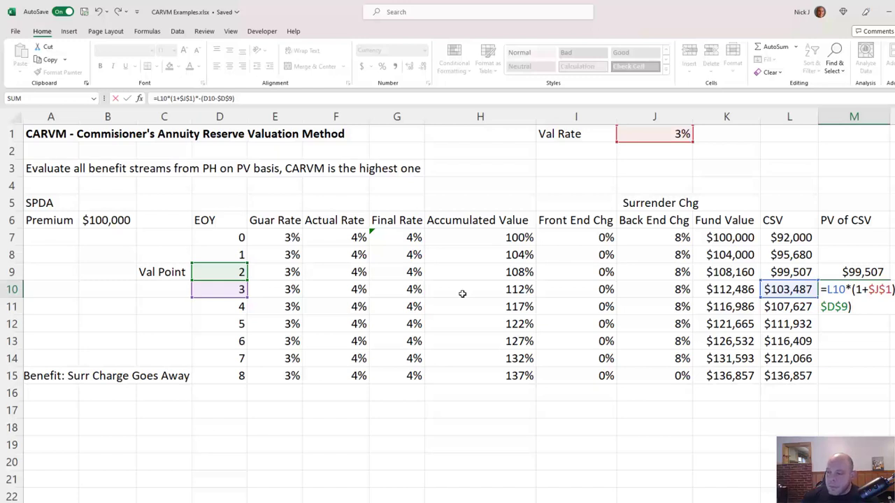
{"action": "key", "text": "Return"}
{"action": "key", "text": "Up"}
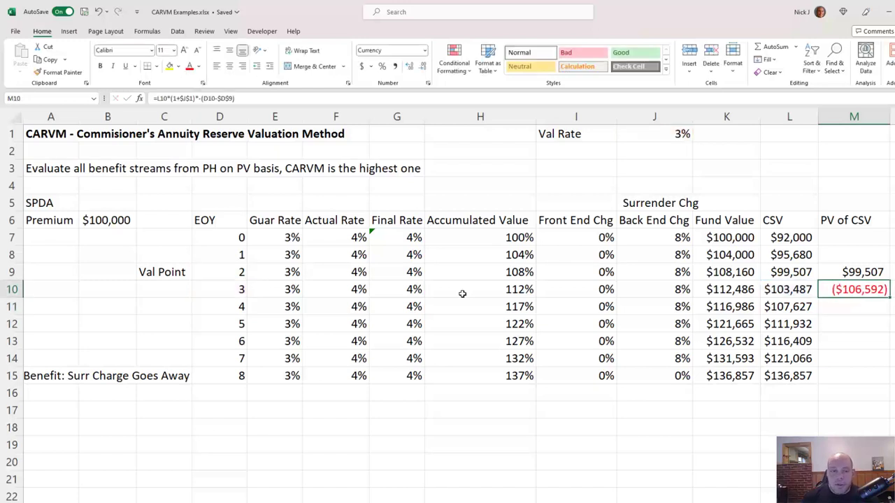
Step: Replace the second multiplication in M10 with an exponent, making the formula =L10*(1+$J$1)^-(D10-$D$9)
{"action": "left_click", "coordinate": [251, 99]}
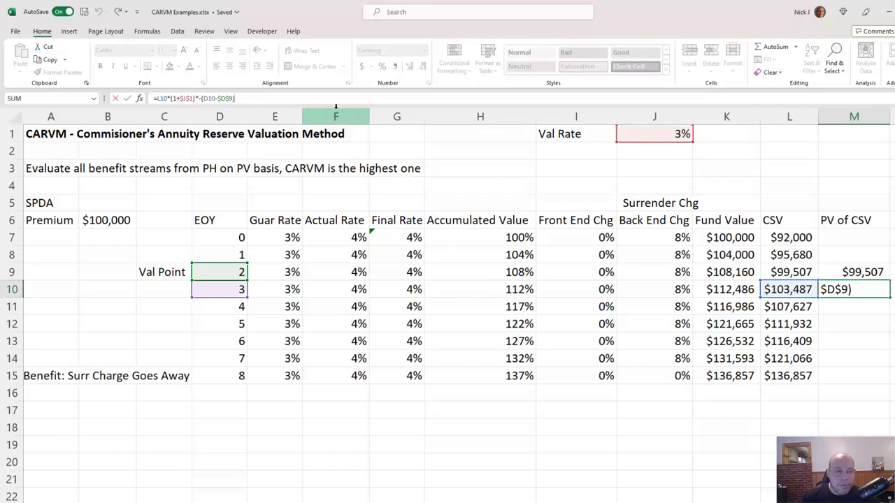
{"action": "key", "text": "Left"}
{"action": "key", "text": "Left"}
{"action": "key", "text": "Left"}
{"action": "key", "text": "Left"}
{"action": "key", "text": "Left"}
{"action": "key", "text": "Left"}
{"action": "key", "text": "Left"}
{"action": "key", "text": "Left"}
{"action": "key", "text": "Left"}
{"action": "key", "text": "Left"}
{"action": "key", "text": "Left"}
{"action": "key", "text": "Left"}
{"action": "key", "text": "Left"}
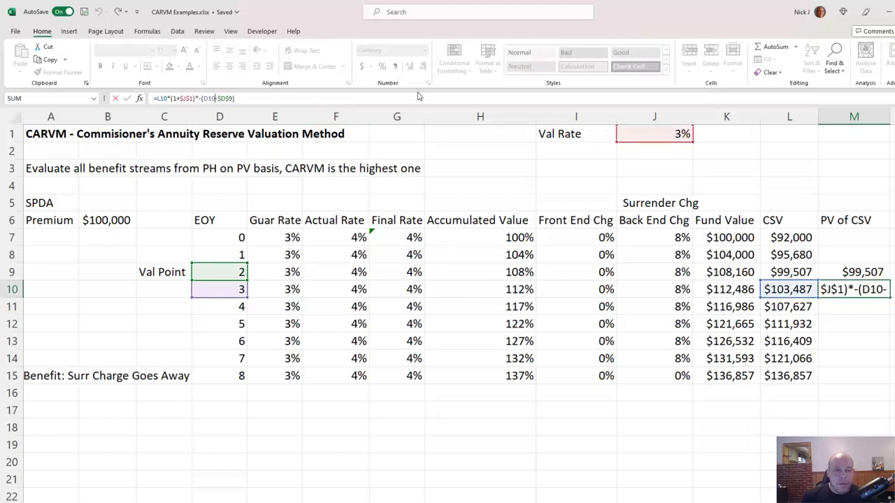
{"action": "key", "text": "shift+Left"}
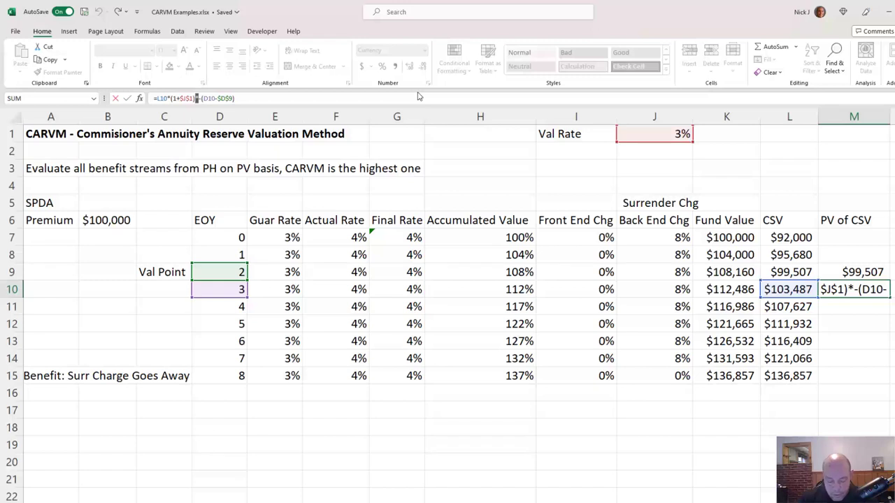
{"action": "type", "text": "^"}
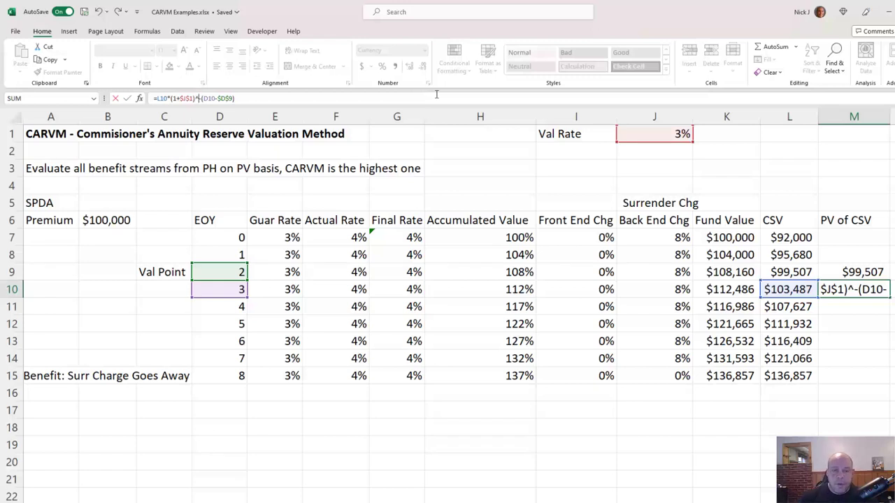
{"action": "key", "text": "ctrl+Return"}
{"action": "key", "text": "Left"}
{"action": "key", "text": "Right"}
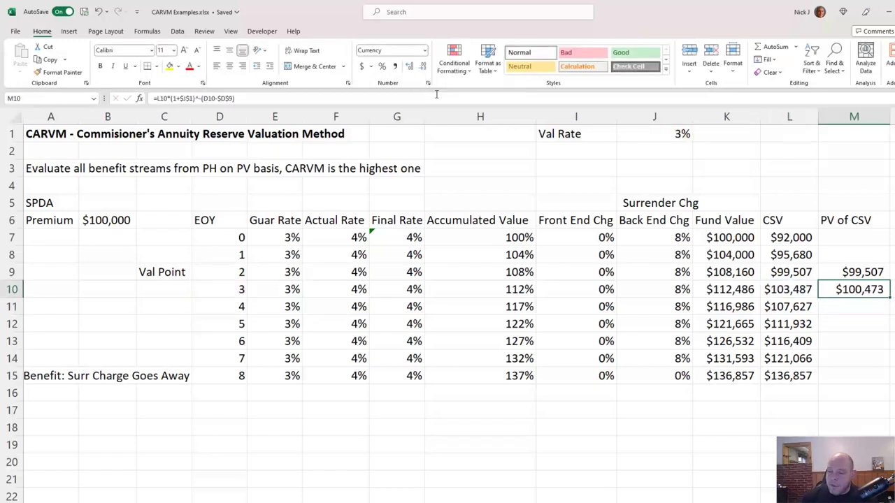
{"action": "key", "text": "Left"}
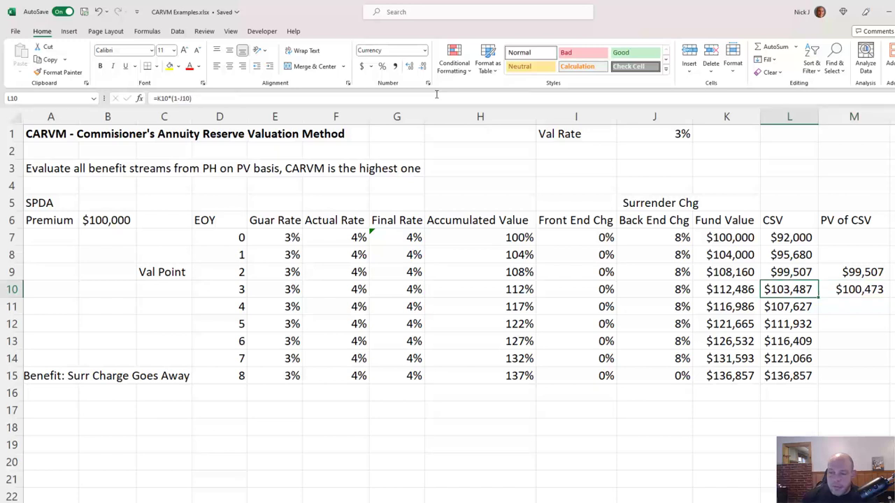
{"action": "key", "text": "Right"}
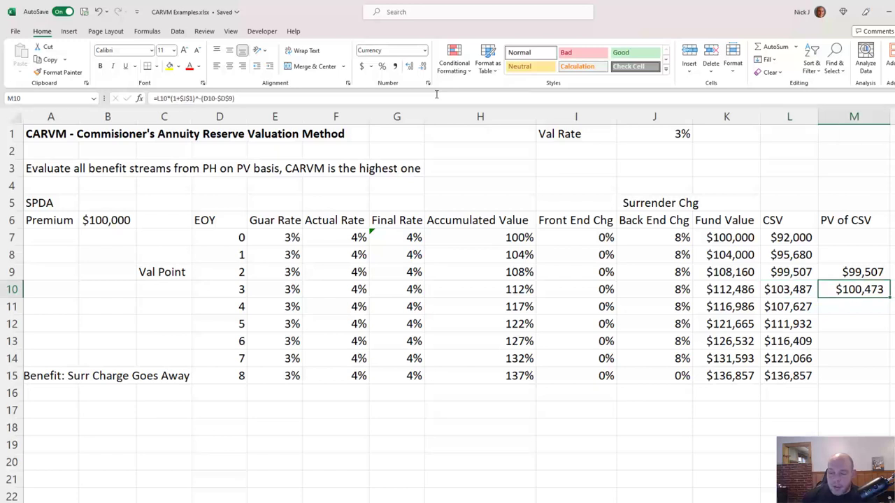
Step: Fill the M10 present value formula down through year 8 in M15
{"action": "key", "text": "shift+Down"}
{"action": "key", "text": "shift+Down"}
{"action": "key", "text": "shift+Down"}
{"action": "key", "text": "shift+Down"}
{"action": "key", "text": "shift+Down"}
{"action": "key", "text": "ctrl+d"}
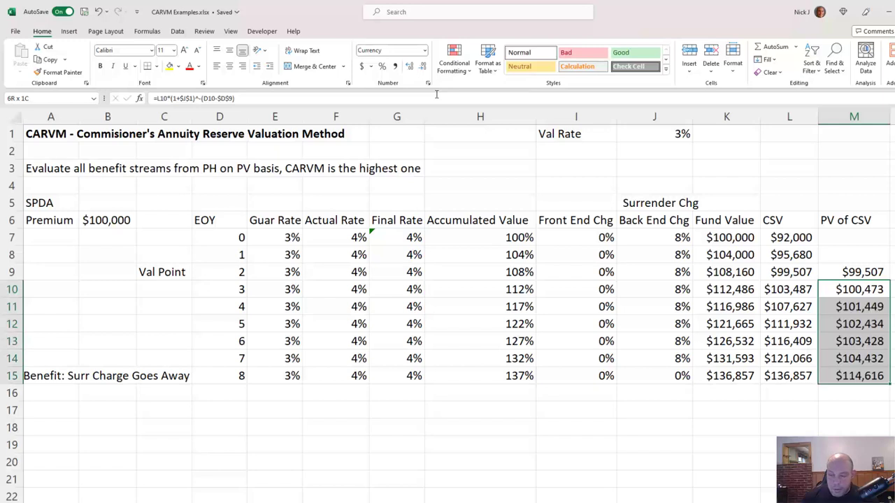
Step: Select the PV of CSV values in M9:M15 to compare years 2 through 8
{"action": "key", "text": "Down"}
{"action": "key", "text": "Up"}
{"action": "key", "text": "Up"}
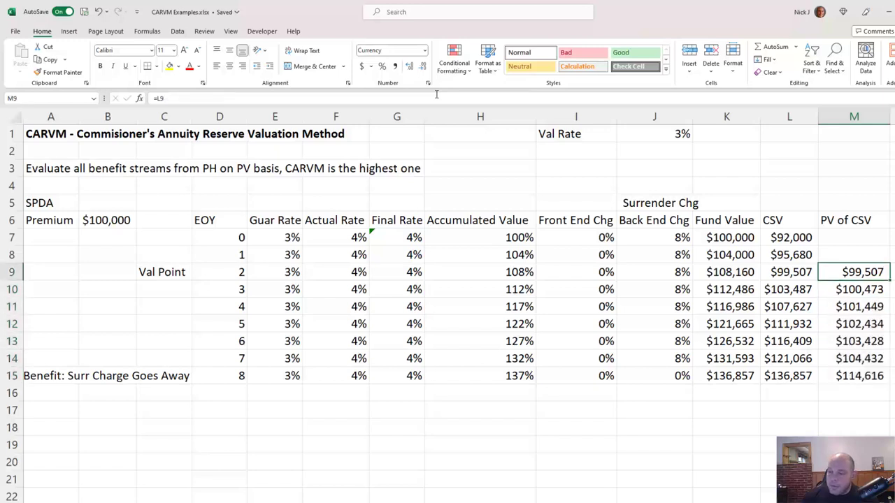
{"action": "key", "text": "ctrl+shift+Down"}
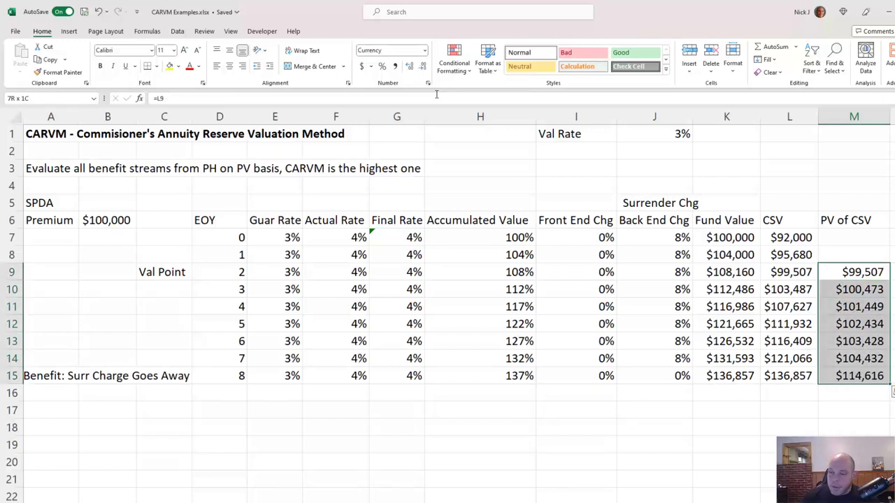
Step: Enter the label CARVM in I2, directly below the Val Rate label
{"action": "key", "text": "ctrl+Up"}
{"action": "key", "text": "ctrl+Up"}
{"action": "key", "text": "Left"}
{"action": "key", "text": "ctrl+Left"}
{"action": "key", "text": "Down"}
{"action": "key", "text": "Left"}
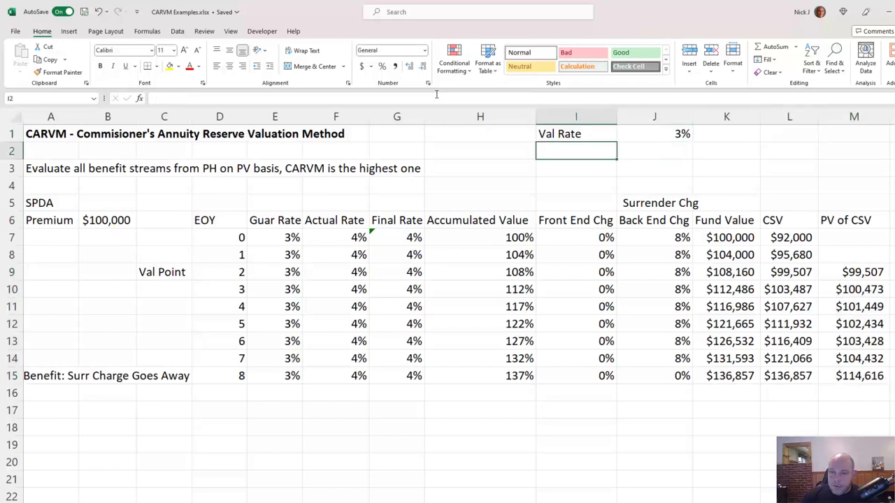
{"action": "type", "text": "CA"}
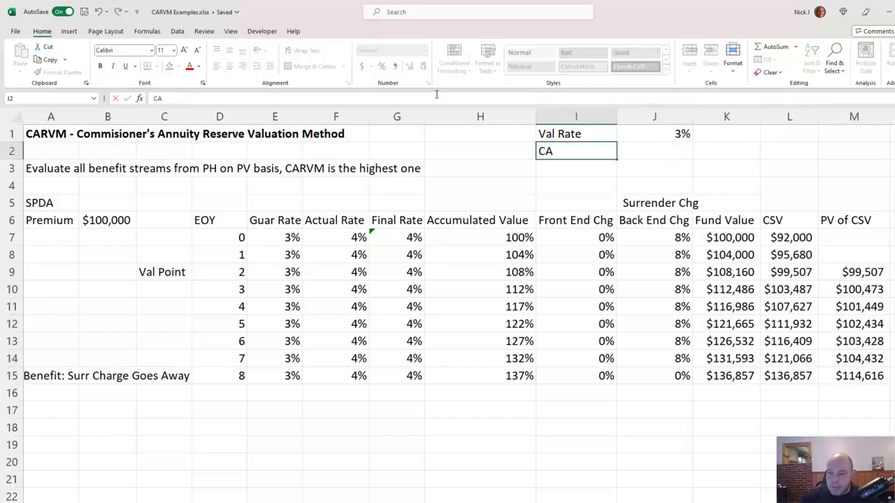
{"action": "type", "text": "RVM"}
{"action": "key", "text": "Tab"}
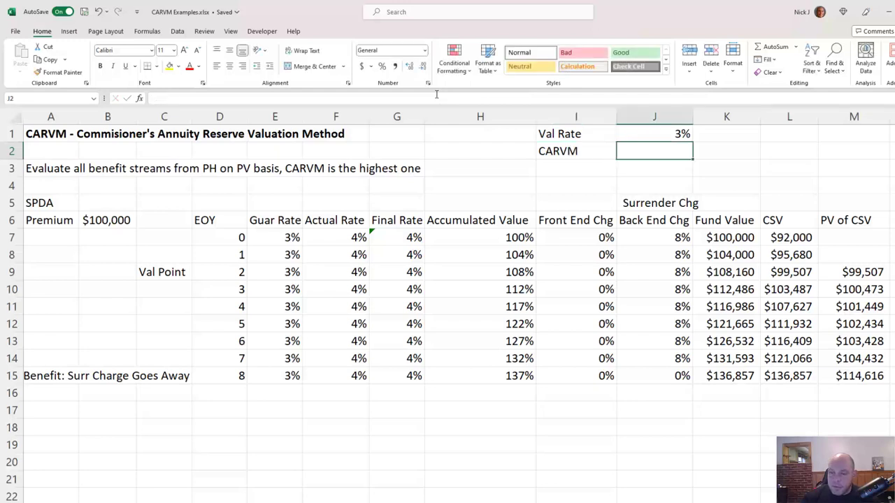
Step: Calculate the CARVM reserve in J2 as the maximum of the PV of CSV column with =MAX(M6:M15)
{"action": "type", "text": "=max"}
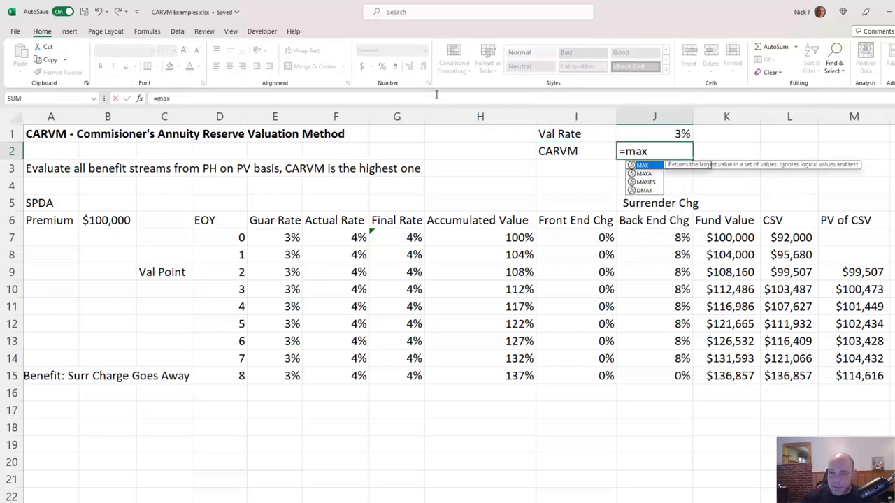
{"action": "type", "text": "(0)"}
{"action": "key", "text": "BackSpace"}
{"action": "key", "text": "BackSpace"}
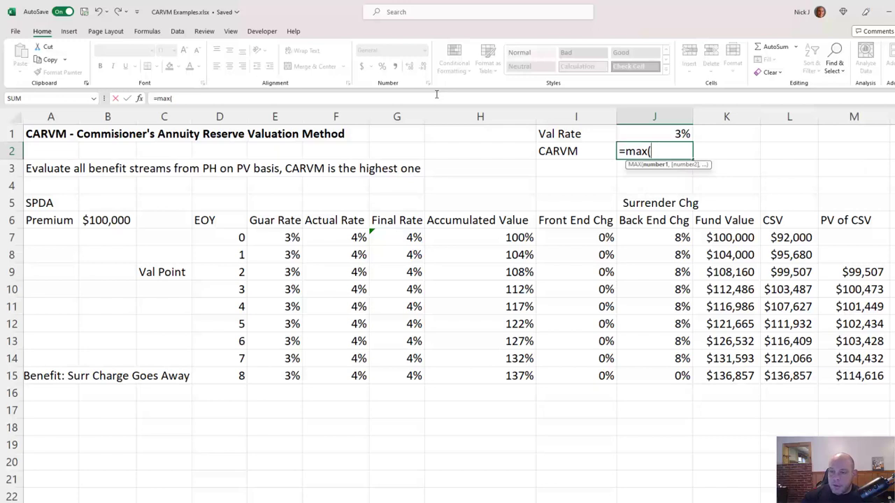
{"action": "key", "text": "Down"}
{"action": "key", "text": "Down"}
{"action": "key", "text": "Down"}
{"action": "key", "text": "Down"}
{"action": "key", "text": "Right"}
{"action": "key", "text": "Right"}
{"action": "key", "text": "Right"}
{"action": "key", "text": "ctrl+shift+Down"}
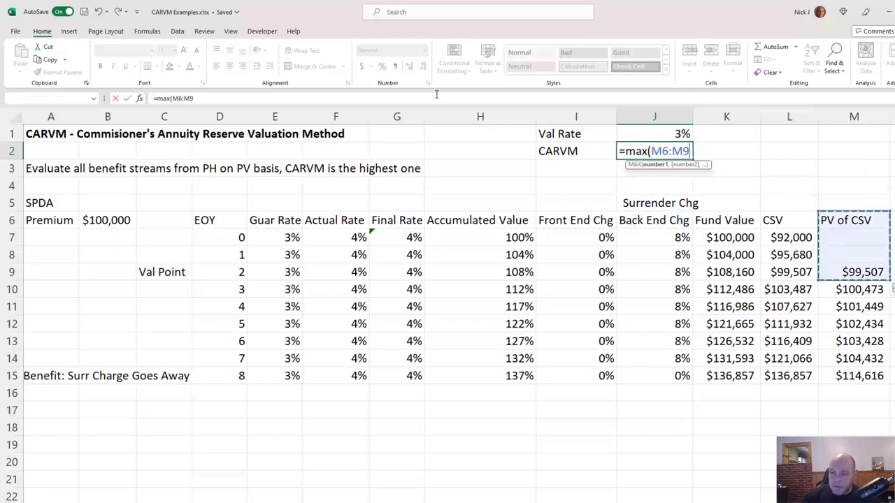
{"action": "key", "text": "ctrl+shift+Down"}
{"action": "type", "text": ")"}
{"action": "key", "text": "Return"}
{"action": "key", "text": "Up"}
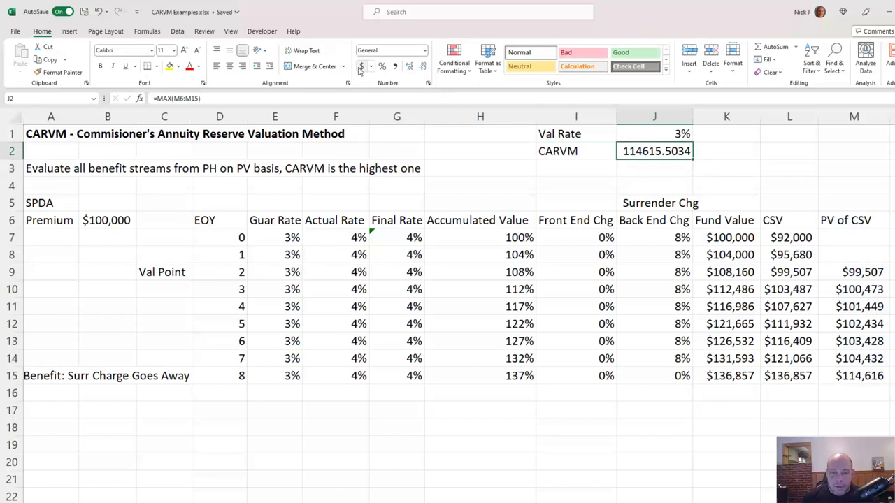
Step: Format the CARVM reserve in J2 as a dollar accounting amount with no decimal places
{"action": "left_click", "coordinate": [361, 66]}
{"action": "left_click", "coordinate": [422, 66]}
{"action": "left_click", "coordinate": [423, 66]}
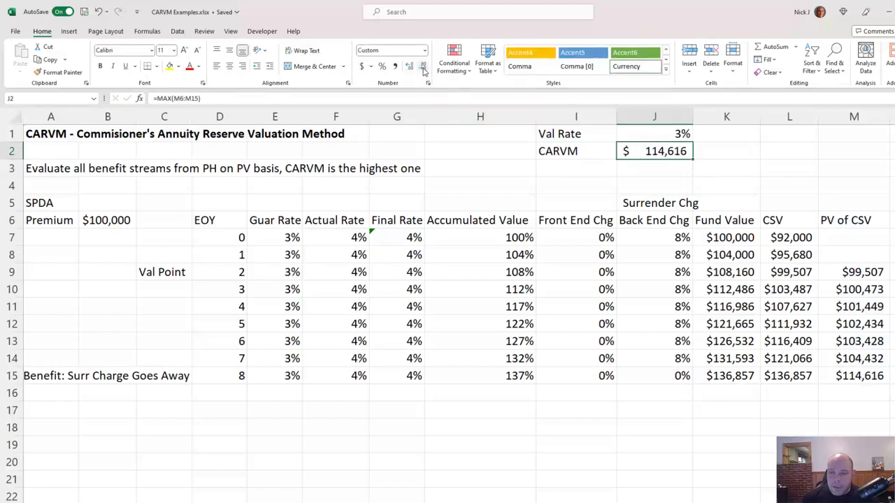
Step: Enter the label Fund Value in I3, directly below the CARVM label
{"action": "left_click", "coordinate": [583, 165]}
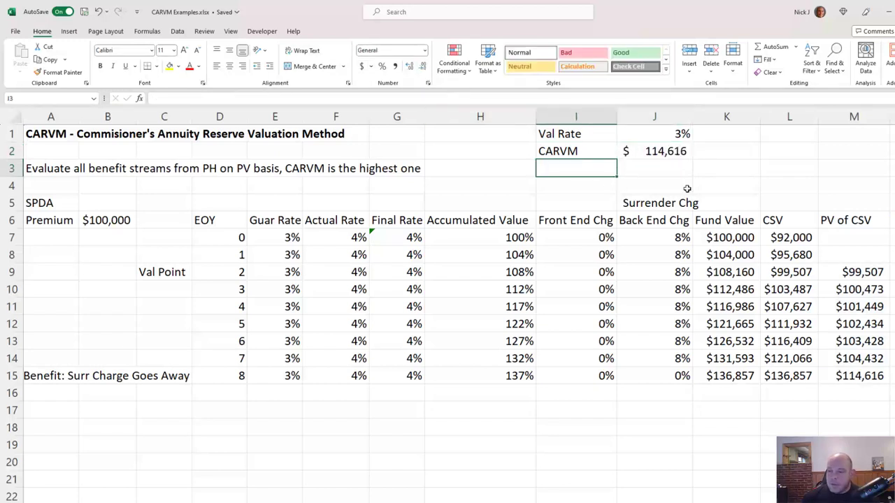
{"action": "type", "text": "Fun"}
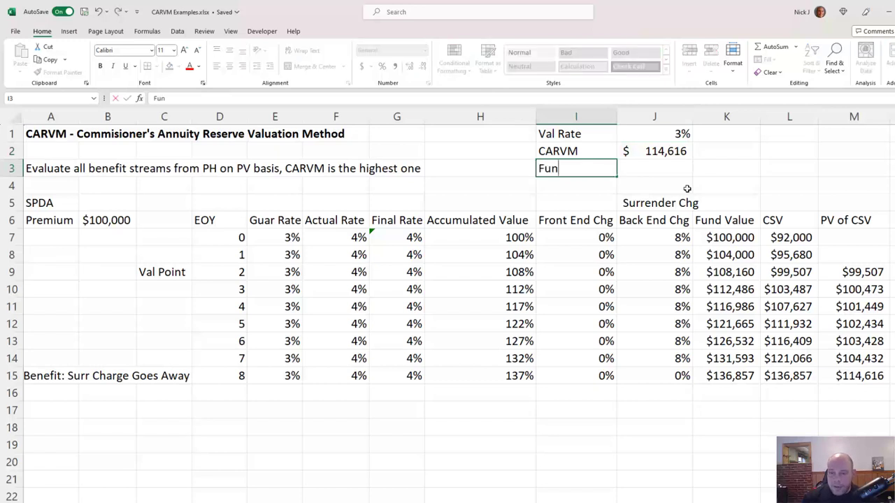
{"action": "type", "text": "d Vale"}
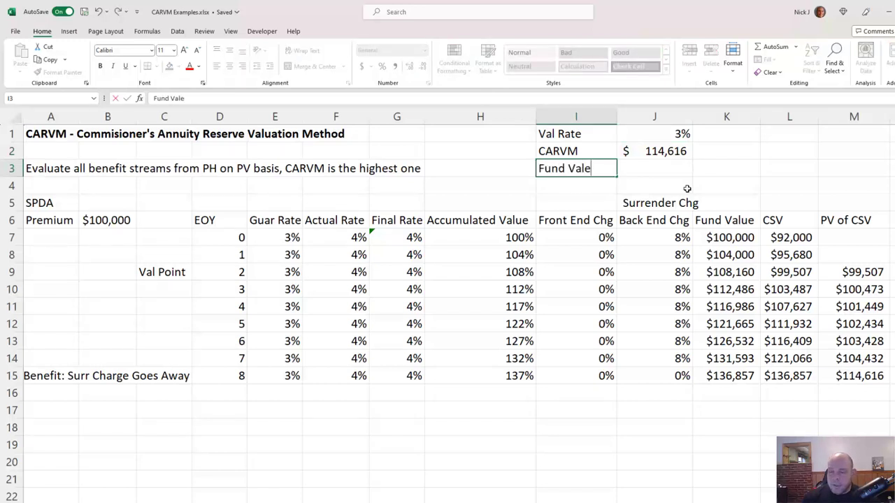
{"action": "key", "text": "BackSpace"}
{"action": "type", "text": "ue"}
{"action": "key", "text": "Tab"}
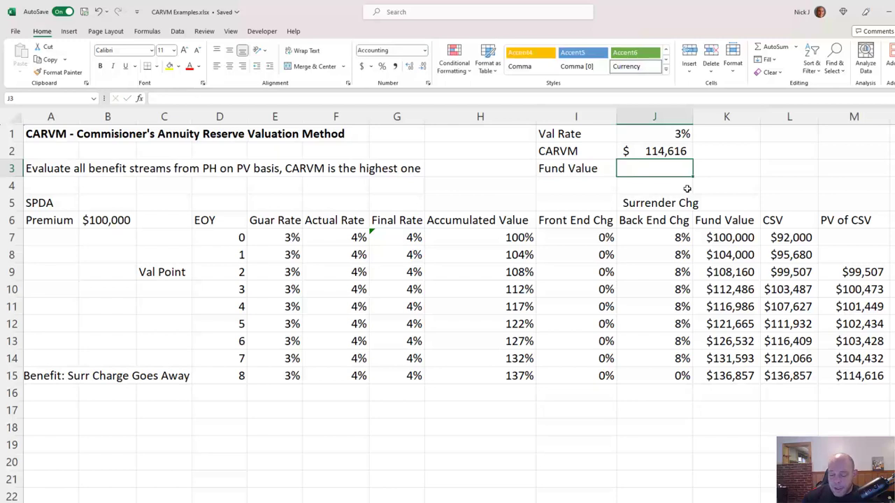
Step: Link J3 to the year 2 fund value with the formula =K9
{"action": "type", "text": "="}
{"action": "key", "text": "Down"}
{"action": "key", "text": "Down"}
{"action": "key", "text": "Down"}
{"action": "key", "text": "Down"}
{"action": "key", "text": "Down"}
{"action": "key", "text": "Down"}
{"action": "key", "text": "Down"}
{"action": "key", "text": "Right"}
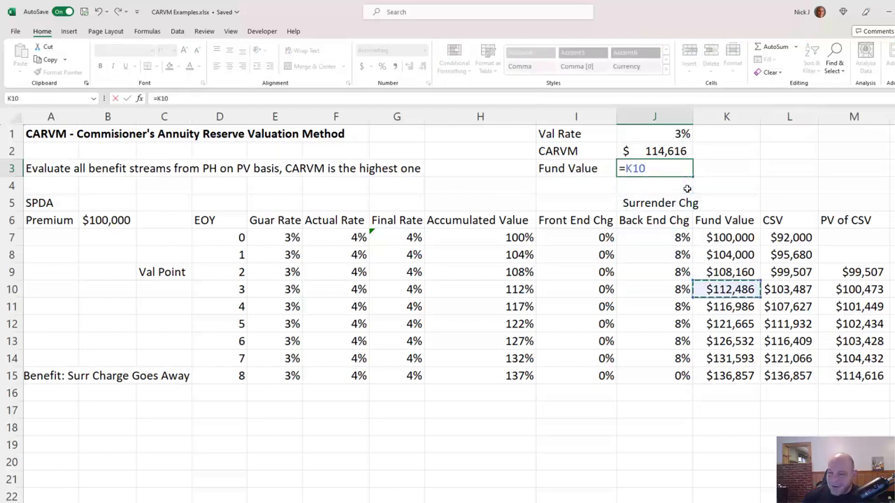
{"action": "key", "text": "Up"}
{"action": "key", "text": "Return"}
{"action": "key", "text": "Up"}
{"action": "key", "text": "Right"}
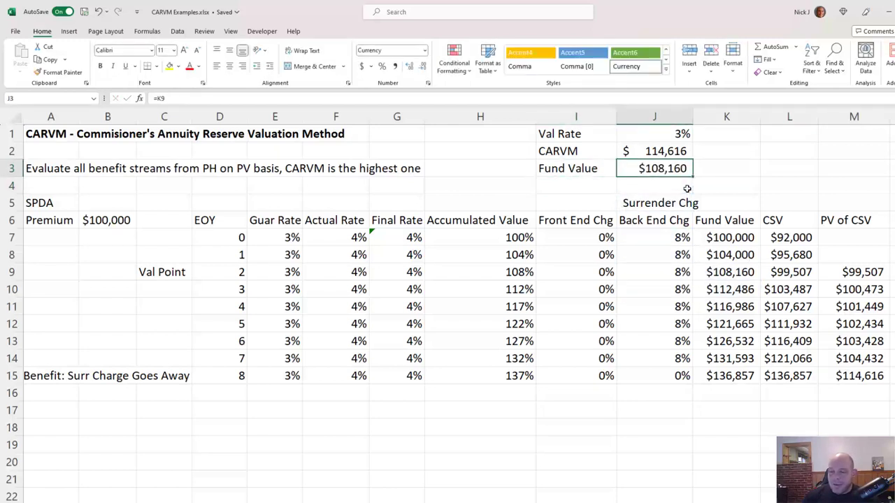
Step: Copy only the number formatting of the fund value in J3 onto the CARVM reserve in J2
{"action": "key", "text": "ctrl+c"}
{"action": "left_click", "coordinate": [639, 150]}
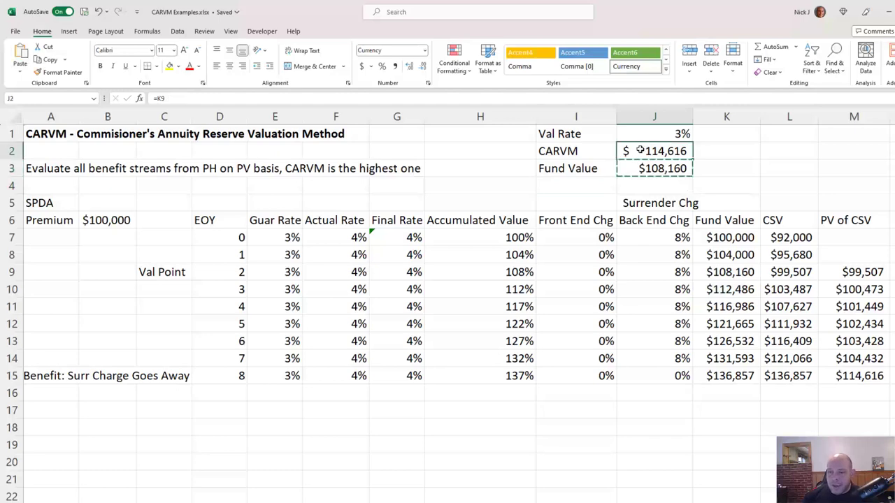
{"action": "key", "text": "ctrl+alt+v"}
{"action": "key", "text": "t"}
{"action": "key", "text": "Return"}
{"action": "key", "text": "Down"}
{"action": "key", "text": "Down"}
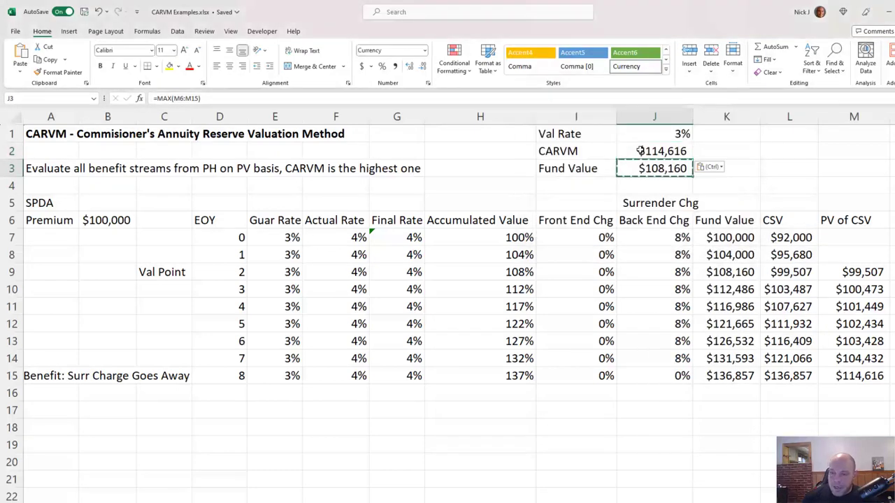
Step: Enter the label I Lose in L1
{"action": "key", "text": "Right"}
{"action": "key", "text": "Right"}
{"action": "key", "text": "Up"}
{"action": "key", "text": "Up"}
{"action": "key", "text": "Up"}
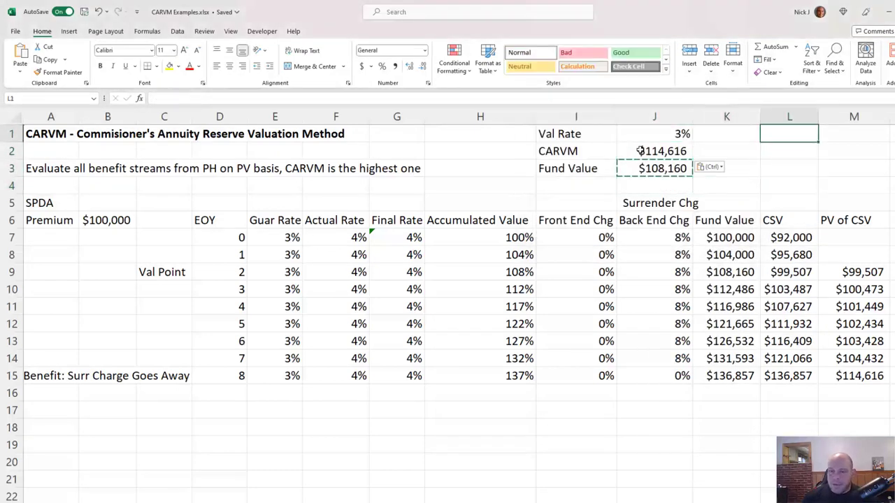
{"action": "type", "text": "I Lose"}
{"action": "key", "text": "Tab"}
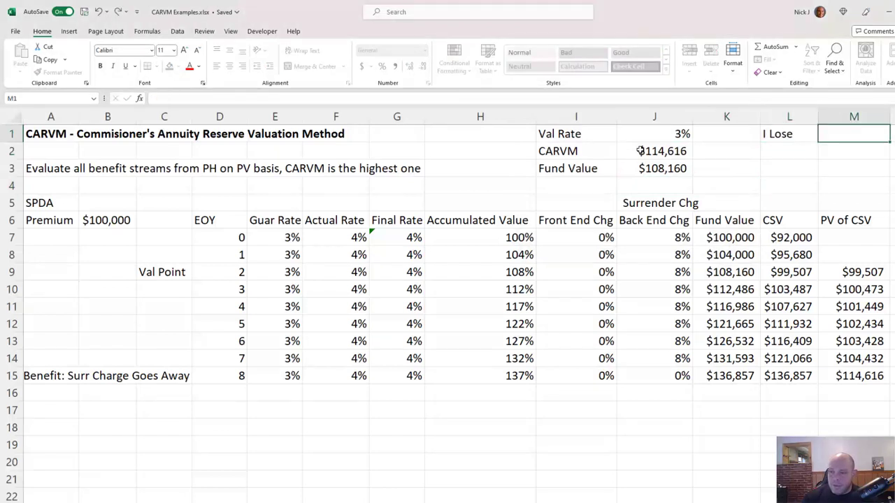
Step: Calculate the loss in M1 as the reserve's excess over the fund value, floored at zero, with =MAX(0,J2-J3)
{"action": "type", "text": "=max(0"}
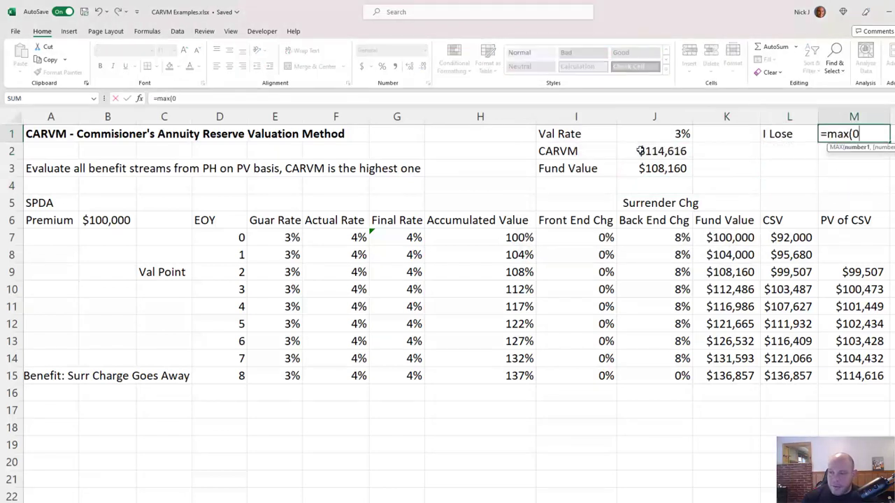
{"action": "type", "text": ","}
{"action": "key", "text": "Left"}
{"action": "key", "text": "Left"}
{"action": "key", "text": "Left"}
{"action": "key", "text": "Down"}
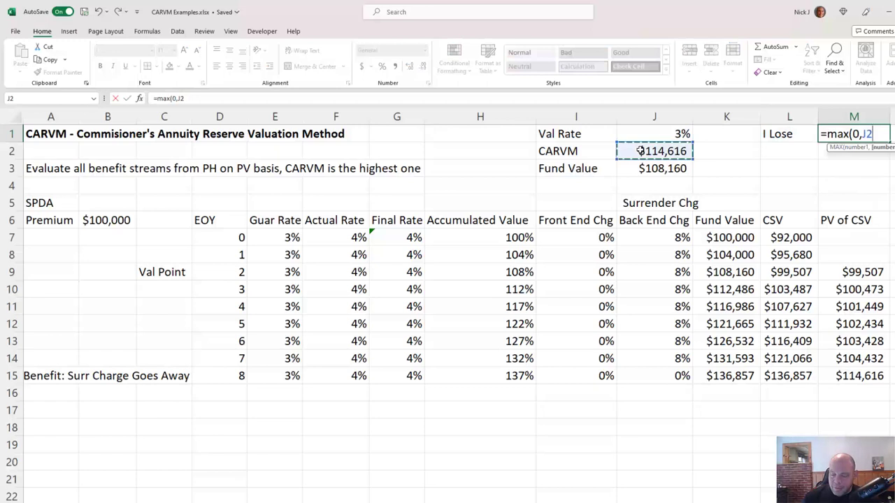
{"action": "type", "text": "-"}
{"action": "key", "text": "Left"}
{"action": "key", "text": "Left"}
{"action": "key", "text": "Left"}
{"action": "key", "text": "Down"}
{"action": "key", "text": "Down"}
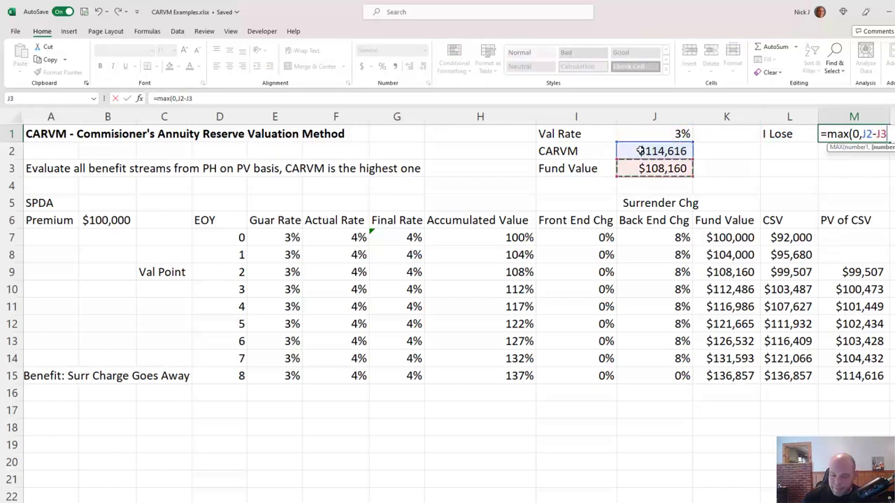
{"action": "type", "text": ")"}
{"action": "key", "text": "Left"}
{"action": "key", "text": "Right"}
{"action": "key", "text": "Right"}
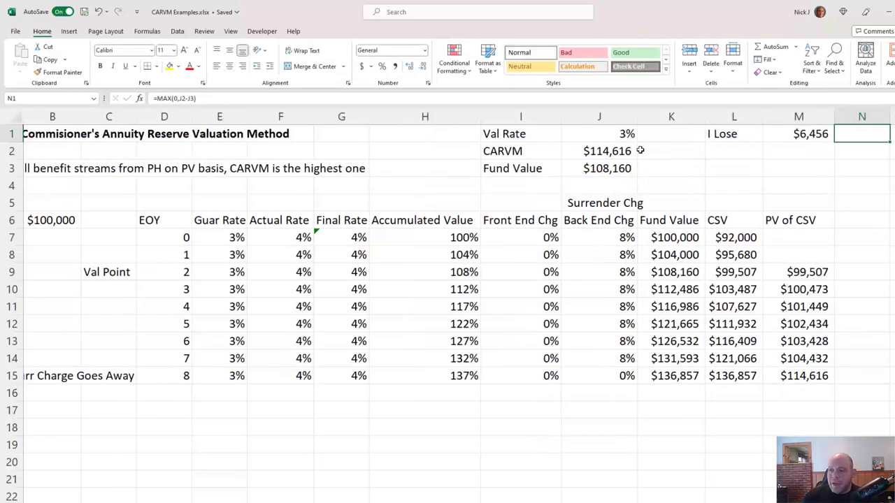
{"action": "key", "text": "Left"}
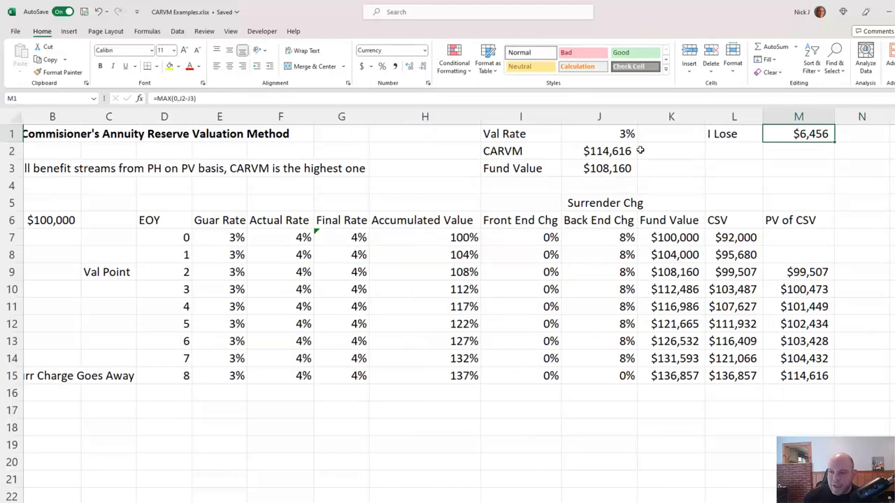
Step: Compare the CARVM reserve in J2 with the fund value in J3 and the loss in M1
{"action": "key", "text": "Left"}
{"action": "key", "text": "Left"}
{"action": "key", "text": "Left"}
{"action": "key", "text": "Left"}
{"action": "key", "text": "Left"}
{"action": "key", "text": "Left"}
{"action": "key", "text": "Left"}
{"action": "key", "text": "Left"}
{"action": "key", "text": "Left"}
{"action": "key", "text": "Left"}
{"action": "key", "text": "Left"}
{"action": "key", "text": "Left"}
{"action": "key", "text": "Down"}
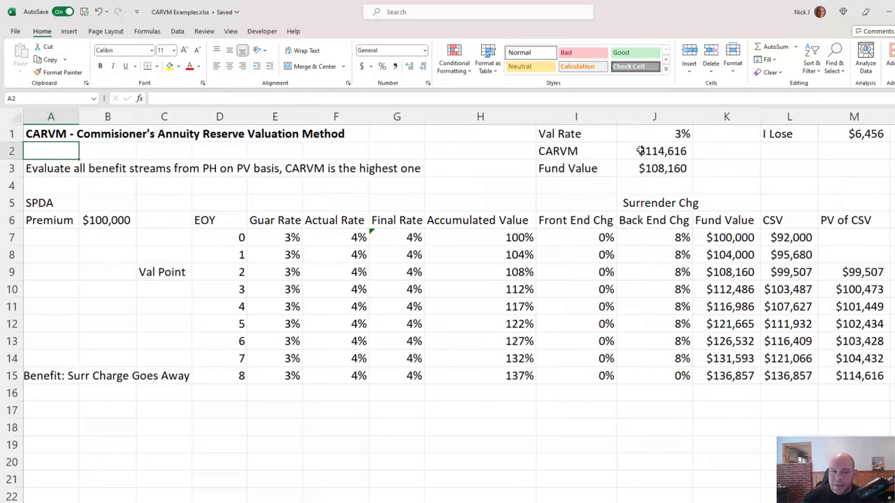
{"action": "left_click", "coordinate": [639, 151]}
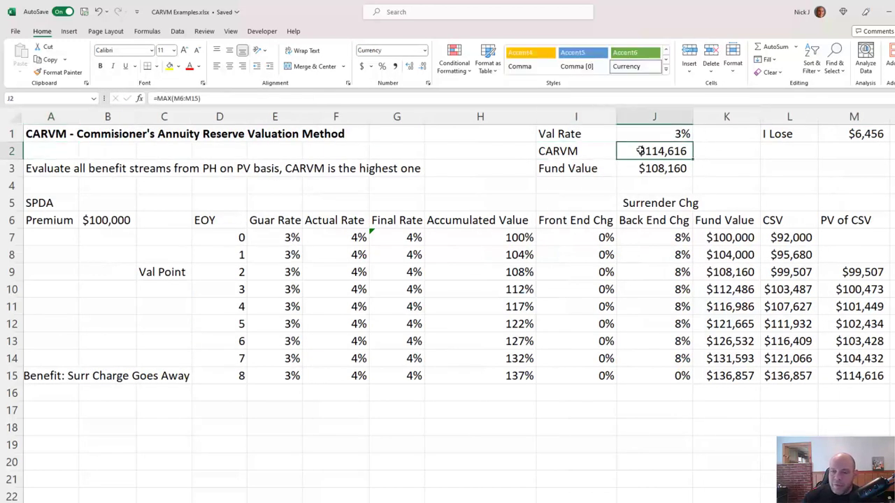
{"action": "key", "text": "Down"}
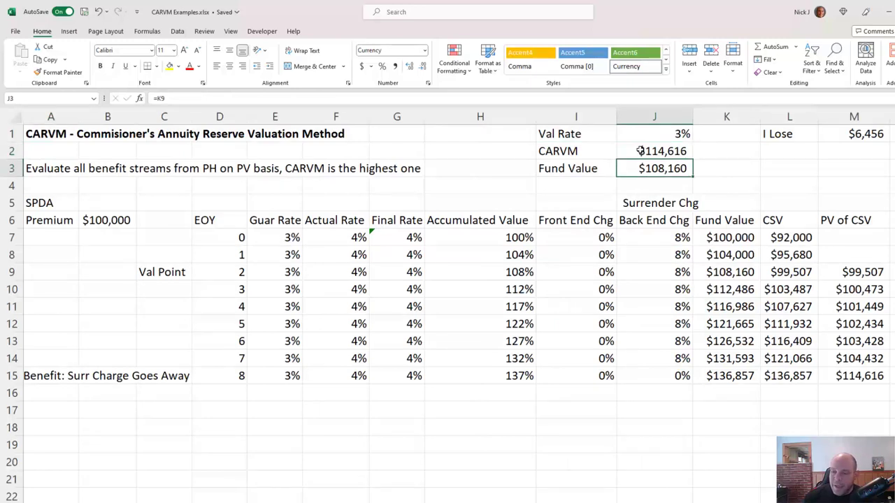
{"action": "key", "text": "Right"}
{"action": "key", "text": "Right"}
{"action": "key", "text": "Right"}
{"action": "key", "text": "Up"}
{"action": "key", "text": "Up"}
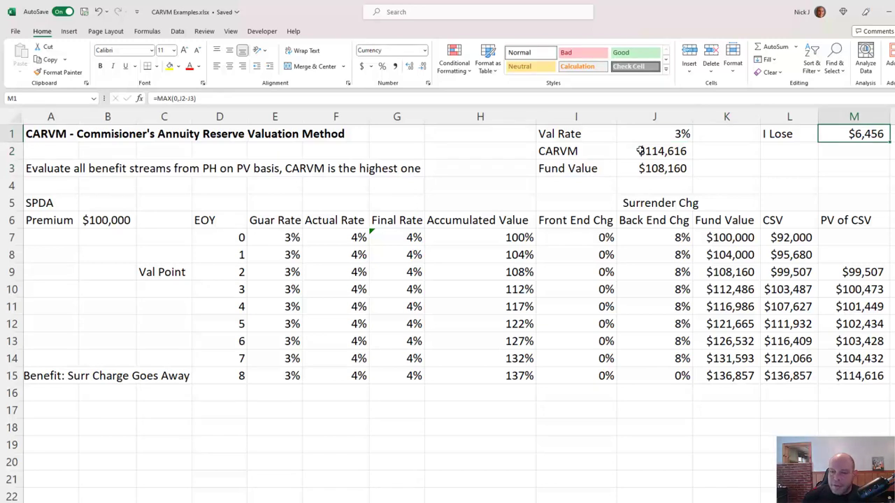
Step: Examine the table's credited rates, back end charges and cash surrender values from year 0 through year 8
{"action": "key", "text": "ctrl+Down"}
{"action": "key", "text": "ctrl+Left"}
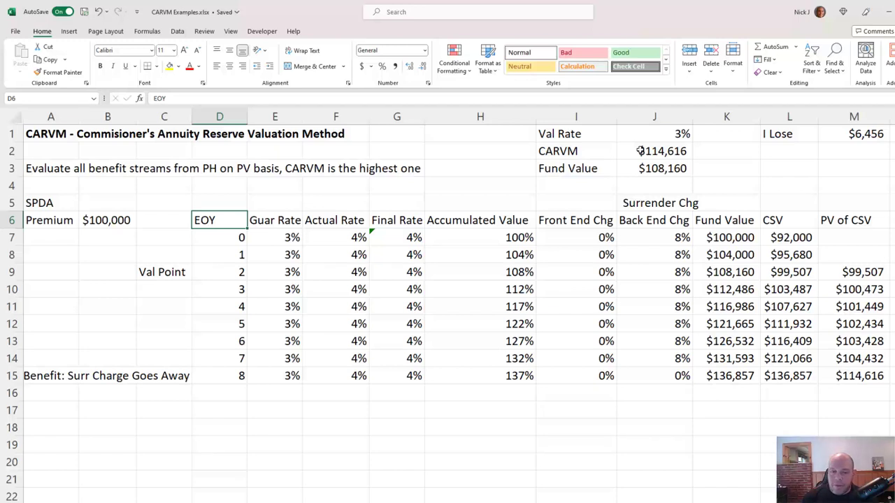
{"action": "key", "text": "Down"}
{"action": "key", "text": "Right"}
{"action": "key", "text": "Right"}
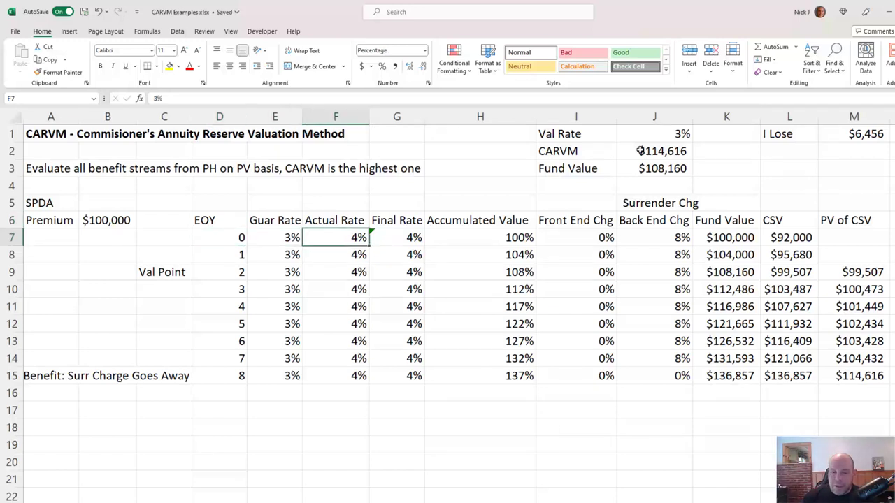
{"action": "key", "text": "Right"}
{"action": "key", "text": "Right"}
{"action": "key", "text": "Right"}
{"action": "key", "text": "Right"}
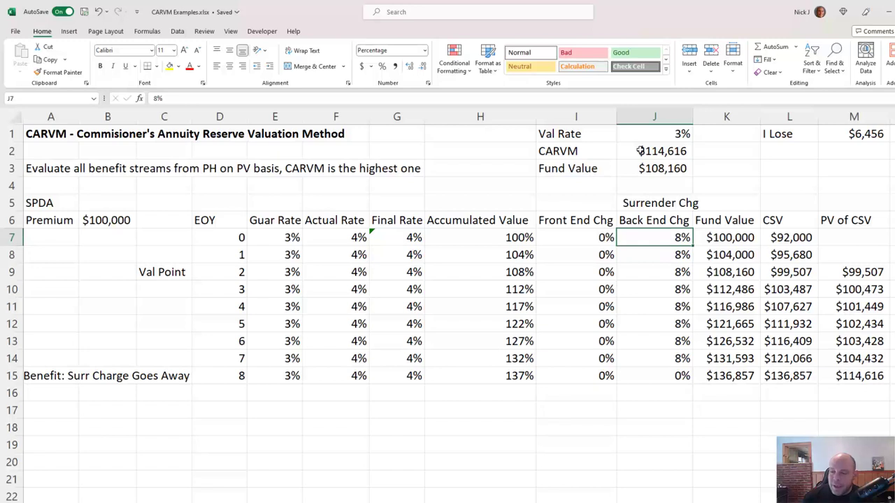
{"action": "key", "text": "Right"}
{"action": "key", "text": "Right"}
{"action": "key", "text": "Left"}
{"action": "key", "text": "Right"}
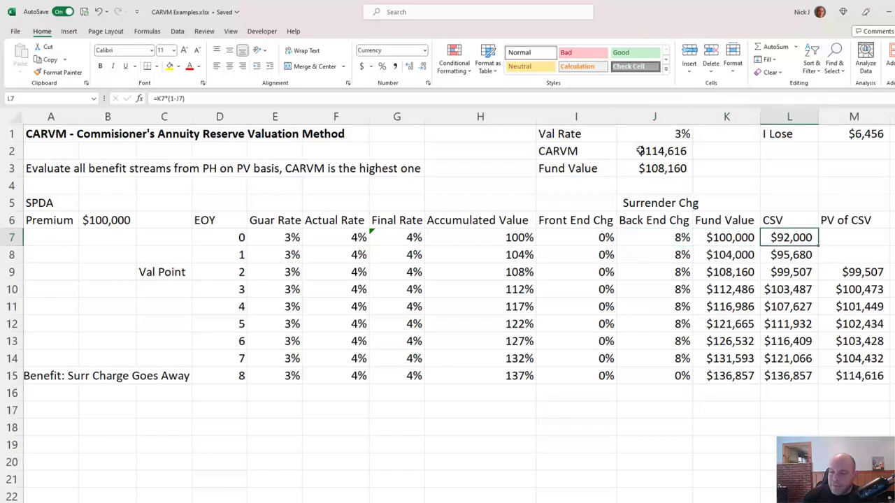
{"action": "key", "text": "Down"}
{"action": "key", "text": "Down"}
{"action": "key", "text": "Down"}
{"action": "key", "text": "Down"}
{"action": "key", "text": "Down"}
{"action": "key", "text": "Down"}
{"action": "key", "text": "Down"}
{"action": "key", "text": "Down"}
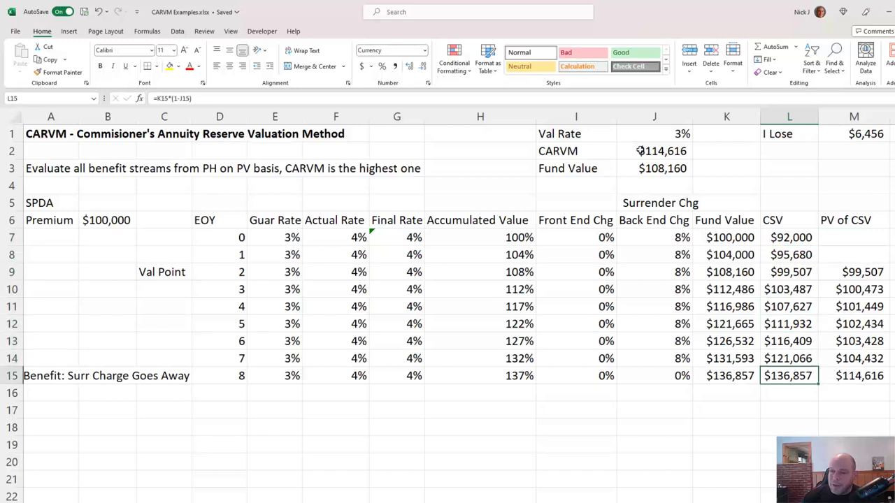
Step: Set the year 0 back end surrender charge in J7 to 15%
{"action": "key", "text": "Up"}
{"action": "key", "text": "Up"}
{"action": "key", "text": "Up"}
{"action": "key", "text": "Up"}
{"action": "key", "text": "Up"}
{"action": "key", "text": "Up"}
{"action": "key", "text": "Up"}
{"action": "key", "text": "Up"}
{"action": "key", "text": "Left"}
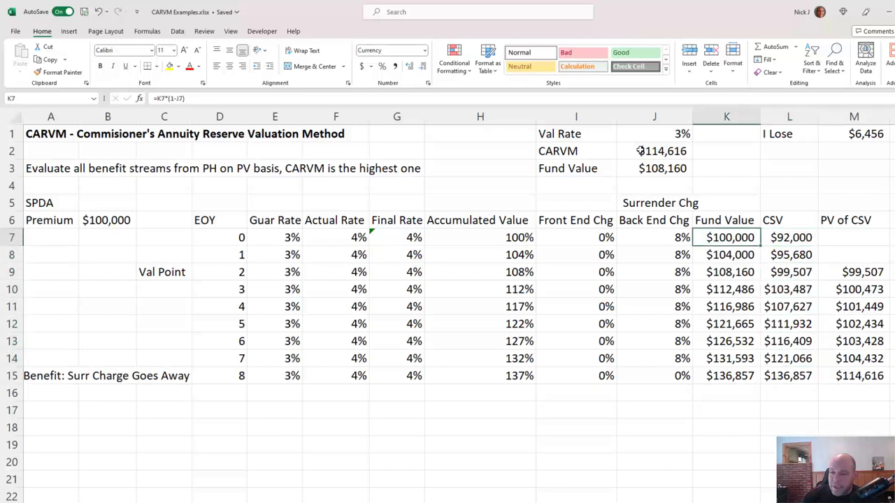
{"action": "key", "text": "Left"}
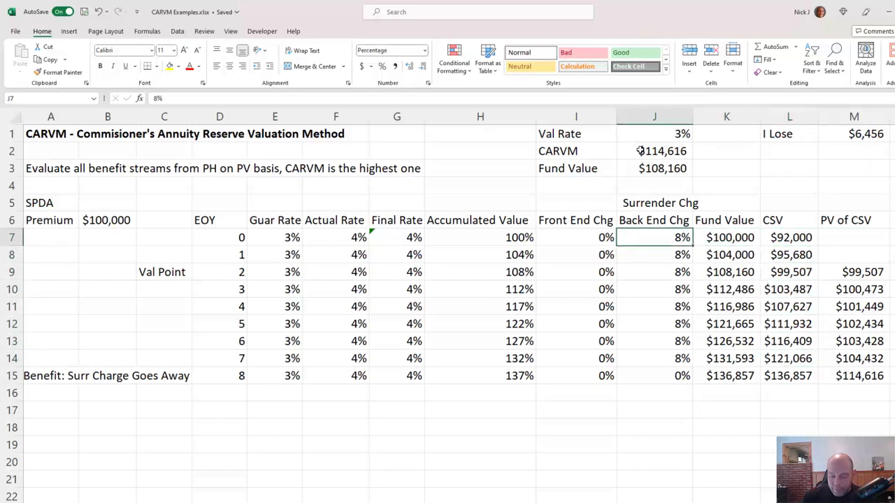
{"action": "type", "text": "15"}
{"action": "key", "text": "Return"}
{"action": "key", "text": "Up"}
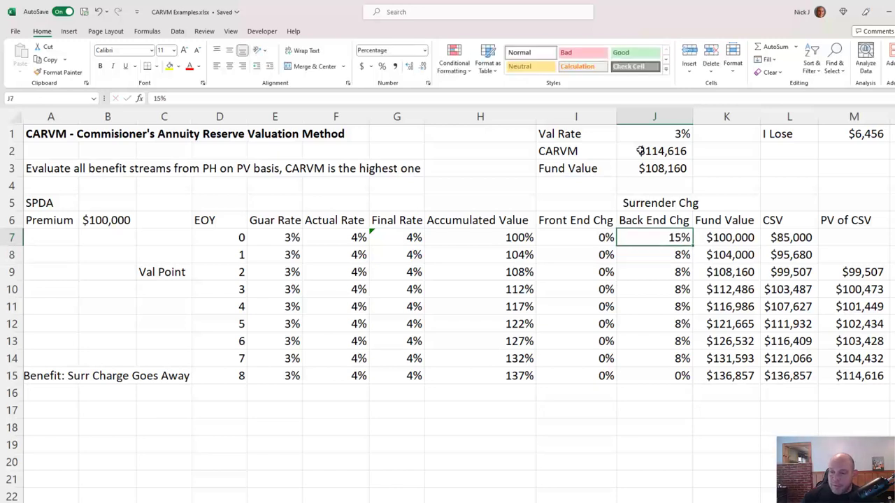
Step: Copy the 15% back end surrender charge from J7 down through year 7 in J14
{"action": "key", "text": "ctrl+c"}
{"action": "key", "text": "Down"}
{"action": "key", "text": "ctrl+shift+Down"}
{"action": "key", "text": "shift+Up"}
{"action": "key", "text": "ctrl+v"}
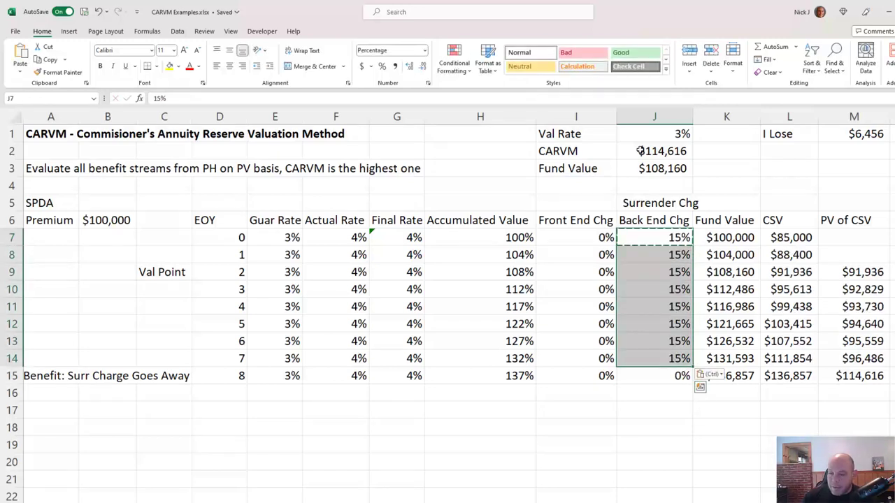
Step: Examine the year 8 back end charge, fund value and cash surrender value in row 15
{"action": "key", "text": "Down"}
{"action": "key", "text": "ctrl+Down"}
{"action": "key", "text": "Right"}
{"action": "key", "text": "Right"}
{"action": "key", "text": "Right"}
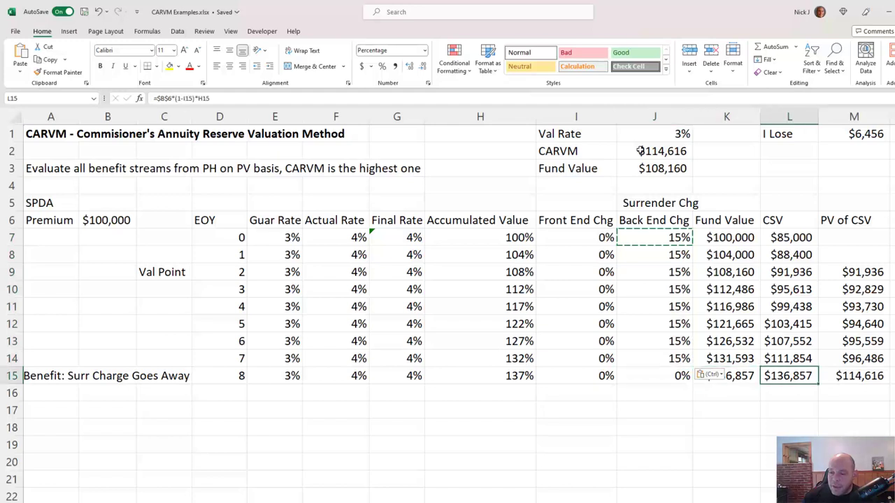
{"action": "key", "text": "Left"}
{"action": "key", "text": "Left"}
{"action": "key", "text": "Left"}
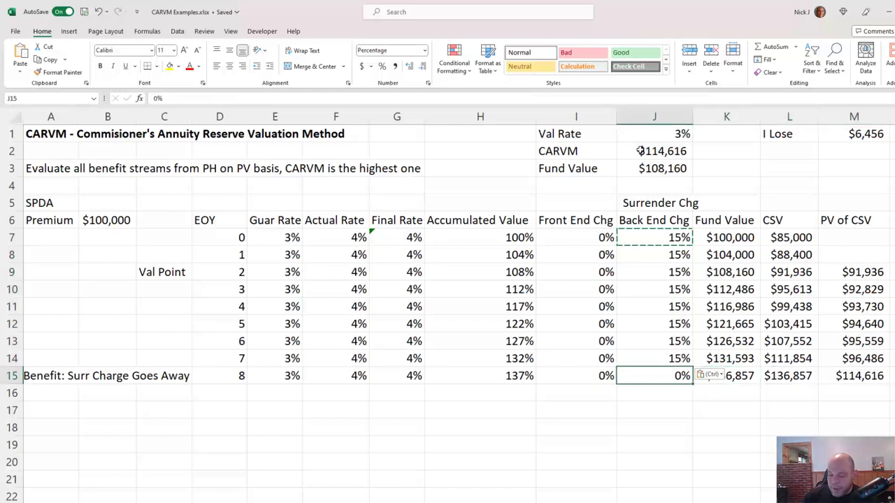
Step: Set the back end surrender charges for years 0, 1 and 2 in J7:J9 to 8%, 7% and 6%
{"action": "key", "text": "Up"}
{"action": "key", "text": "Up"}
{"action": "key", "text": "Up"}
{"action": "key", "text": "Up"}
{"action": "key", "text": "Up"}
{"action": "key", "text": "Up"}
{"action": "key", "text": "Up"}
{"action": "key", "text": "Up"}
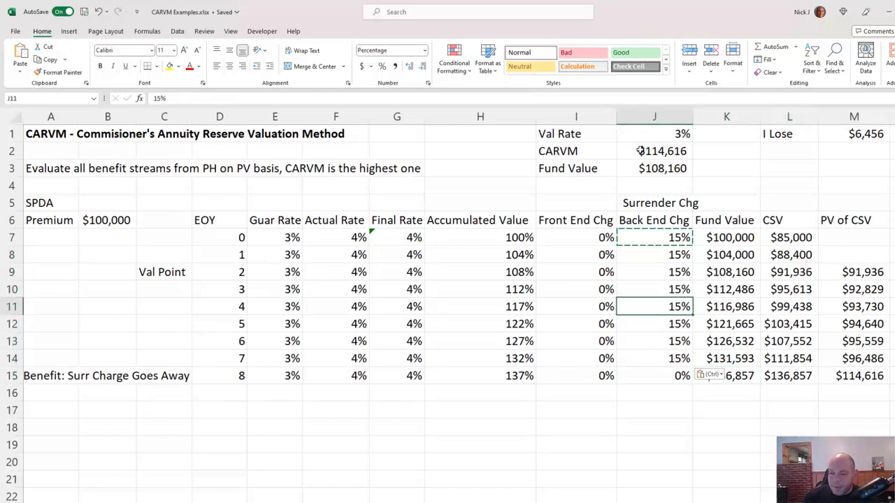
{"action": "type", "text": "8"}
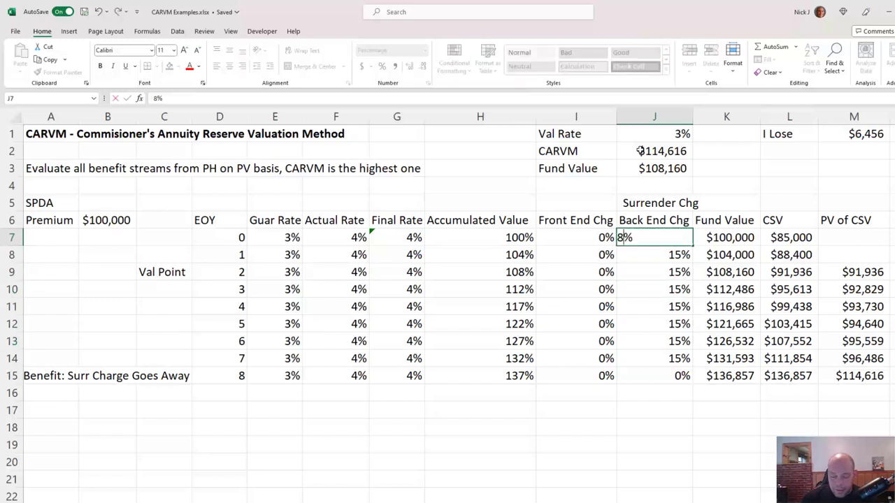
{"action": "key", "text": "Return"}
{"action": "type", "text": "7"}
{"action": "key", "text": "Return"}
{"action": "type", "text": "6"}
{"action": "key", "text": "Return"}
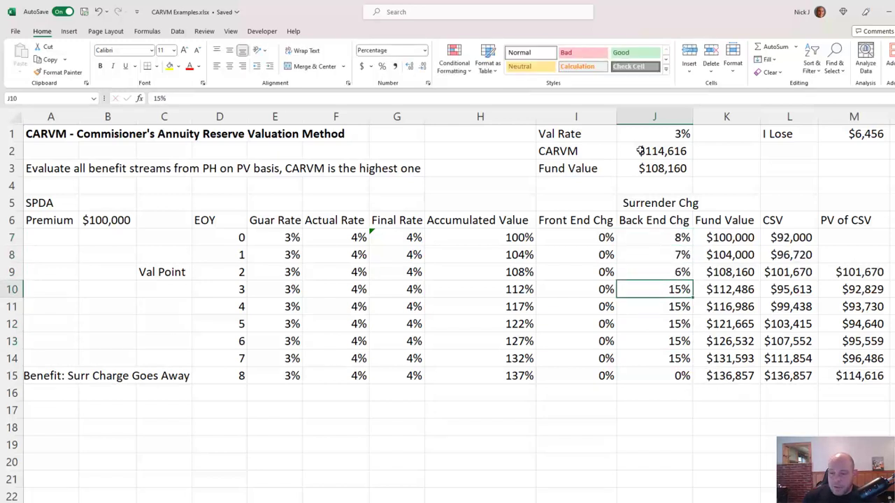
Step: Set the back end surrender charges for years 3 through 7 in J10:J14 to 5%, 4%, 3%, 2% and 1%
{"action": "type", "text": "5"}
{"action": "key", "text": "Return"}
{"action": "type", "text": "4"}
{"action": "key", "text": "Return"}
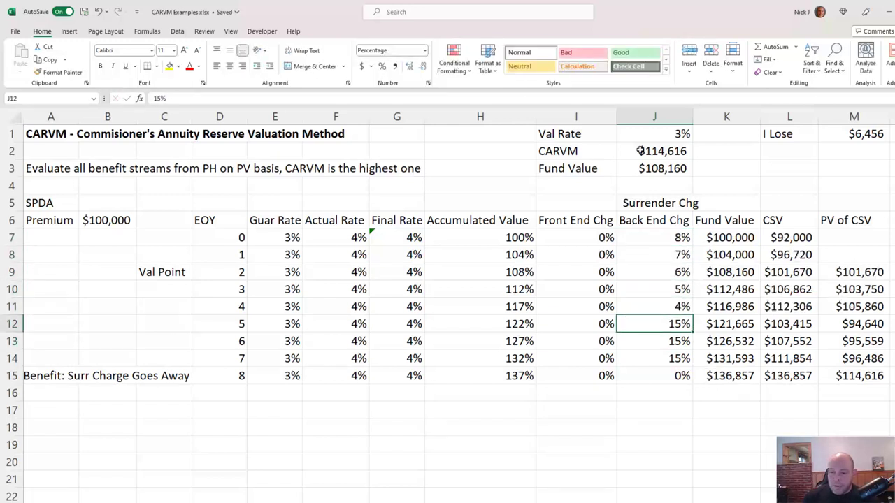
{"action": "type", "text": "3"}
{"action": "key", "text": "Return"}
{"action": "type", "text": "2"}
{"action": "key", "text": "Return"}
{"action": "type", "text": "1"}
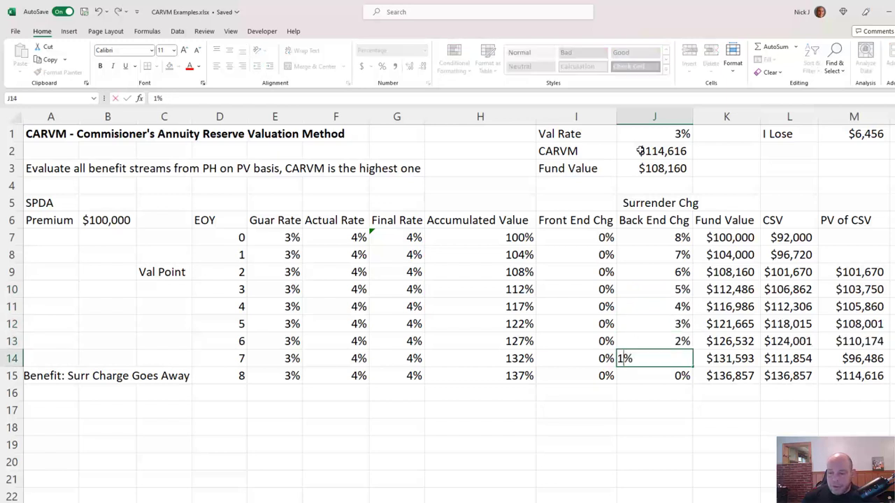
{"action": "key", "text": "Return"}
Step: Examine the declining back end charges from year 0 through year 8, the surrender charge benefit note and the guaranteed rates
{"action": "key", "text": "Up"}
{"action": "key", "text": "Up"}
{"action": "key", "text": "Up"}
{"action": "key", "text": "Up"}
{"action": "key", "text": "Up"}
{"action": "key", "text": "Up"}
{"action": "key", "text": "Up"}
{"action": "key", "text": "Up"}
{"action": "key", "text": "Down"}
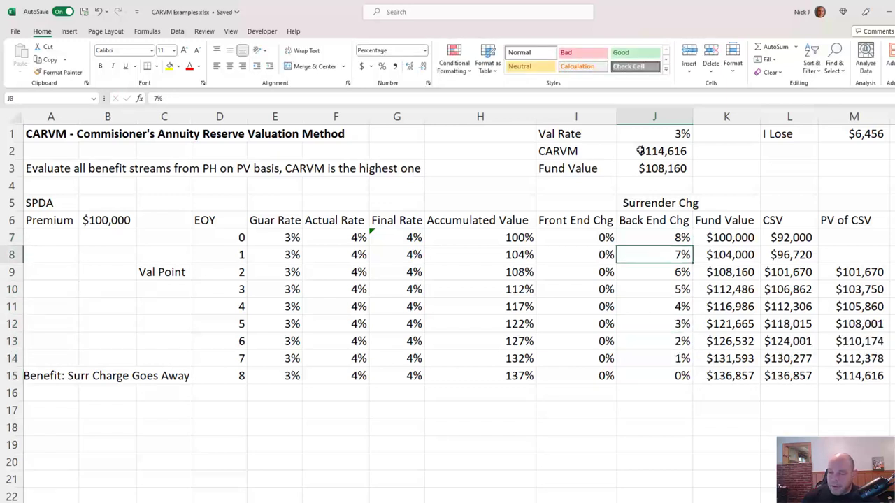
{"action": "key", "text": "Down"}
{"action": "key", "text": "Down"}
{"action": "key", "text": "Down"}
{"action": "key", "text": "Down"}
{"action": "key", "text": "Down"}
{"action": "key", "text": "Down"}
{"action": "key", "text": "Down"}
{"action": "key", "text": "ctrl+Left"}
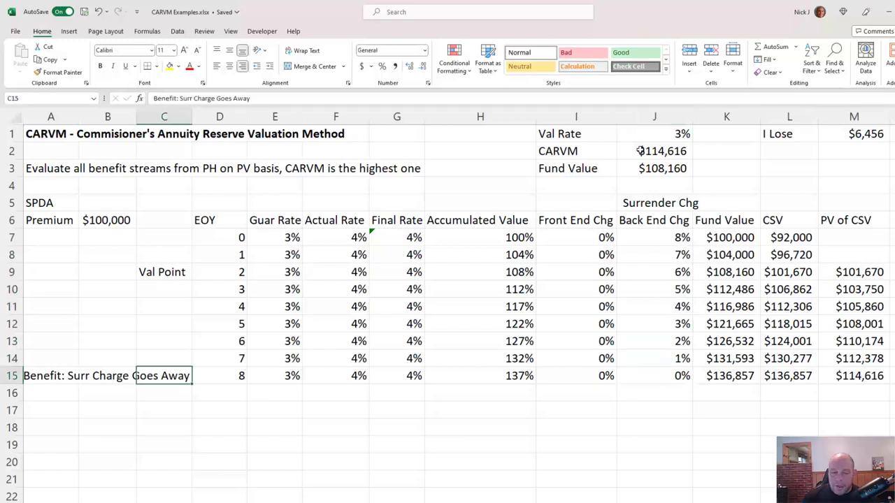
{"action": "key", "text": "Right"}
{"action": "key", "text": "Right"}
{"action": "key", "text": "Up"}
{"action": "key", "text": "Up"}
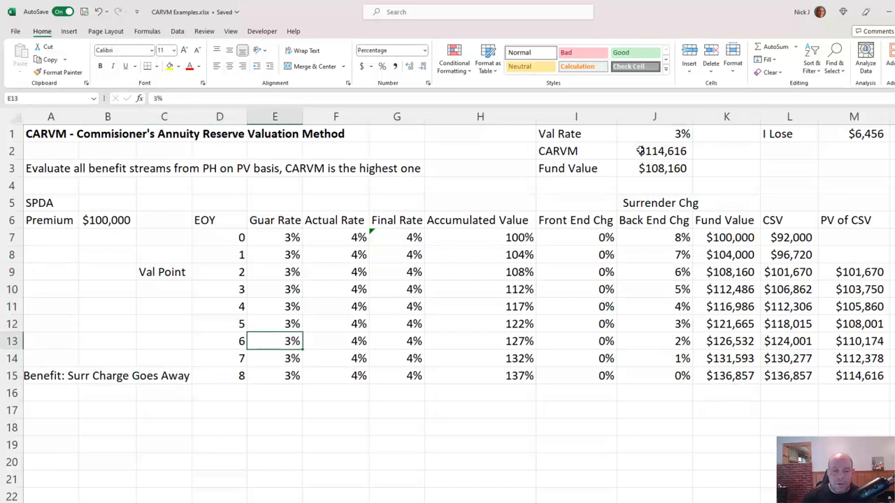
Step: Set the valuation rate in J1 to 3.3%
{"action": "key", "text": "ctrl+Up"}
{"action": "key", "text": "Up"}
{"action": "key", "text": "Right"}
{"action": "key", "text": "Right"}
{"action": "key", "text": "Right"}
{"action": "key", "text": "Right"}
{"action": "key", "text": "Up"}
{"action": "key", "text": "Up"}
{"action": "key", "text": "Up"}
{"action": "key", "text": "Up"}
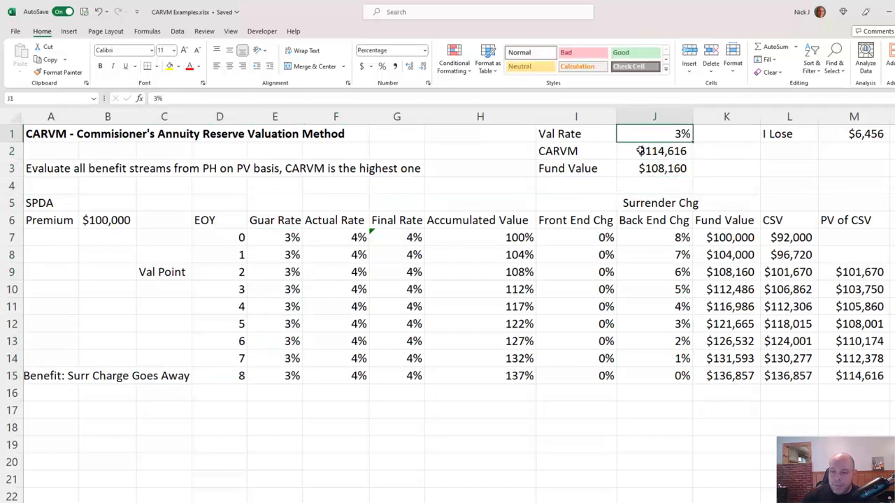
{"action": "type", "text": "3.3"}
{"action": "key", "text": "Return"}
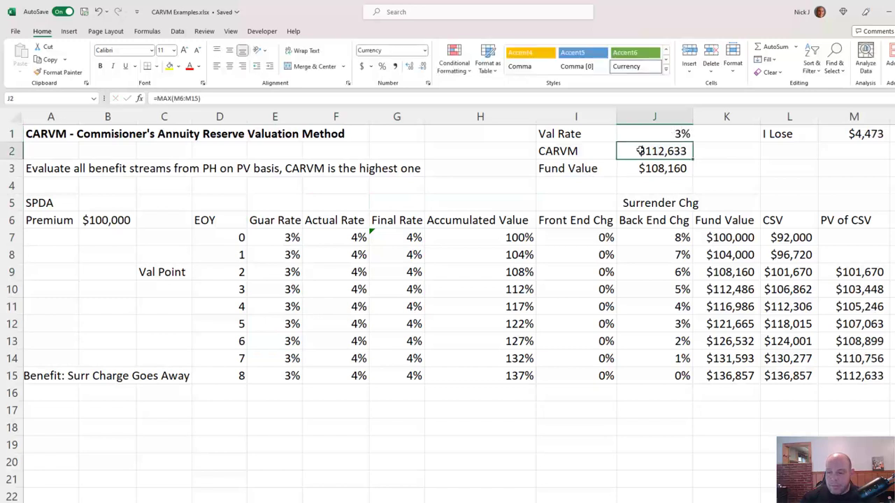
Step: Set the valuation rate in J1 to 4%
{"action": "key", "text": "Up"}
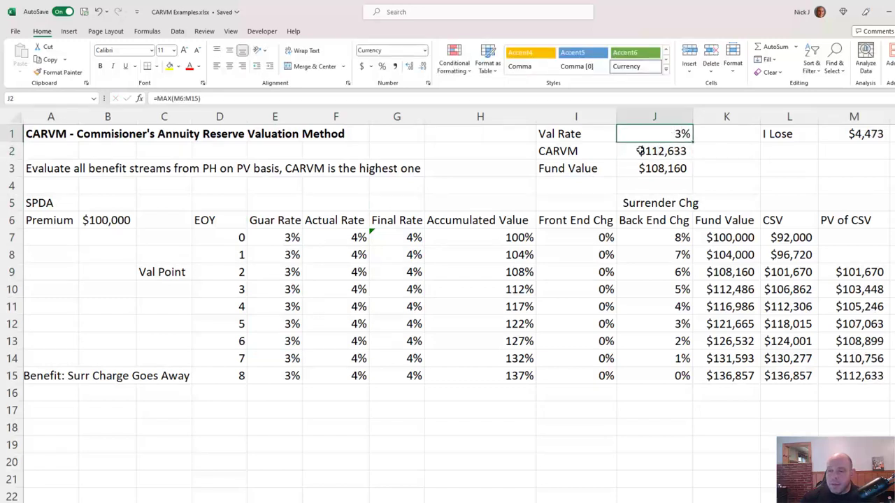
{"action": "type", "text": "4"}
{"action": "key", "text": "Return"}
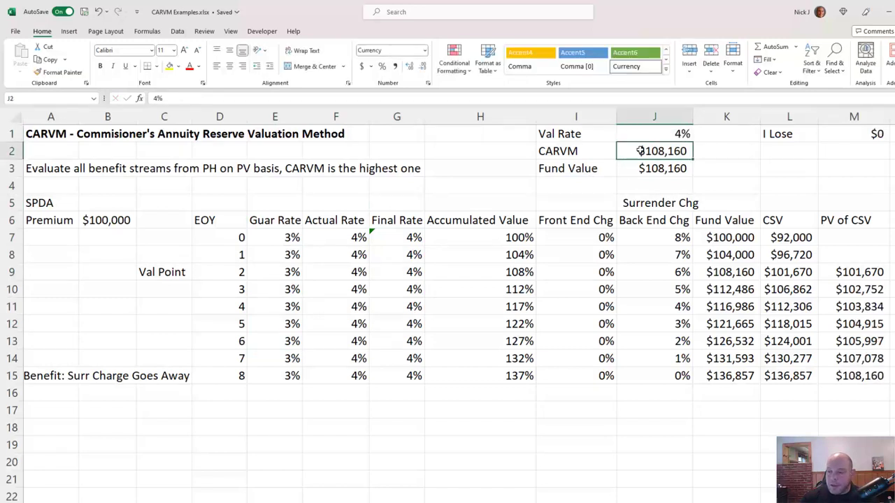
Step: Compare the valuation rate with the actual rate in F7, and the CARVM reserve in J2 with the fund value in J3
{"action": "key", "text": "Up"}
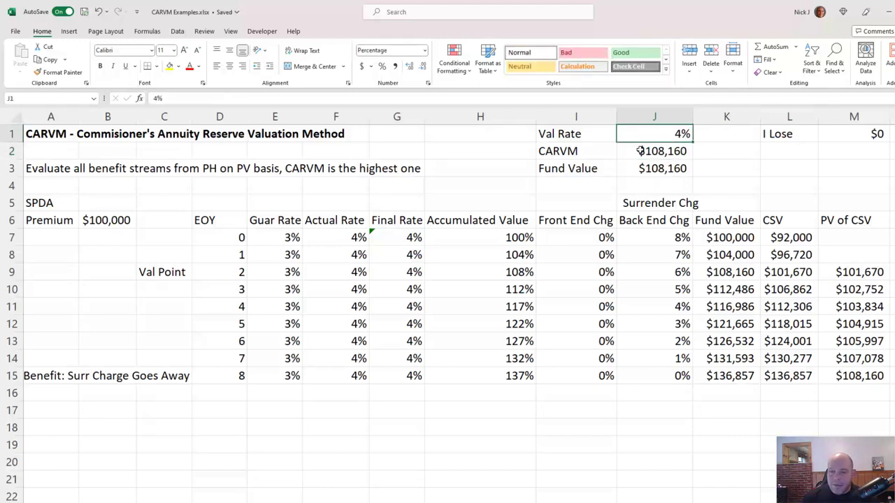
{"action": "key", "text": "Down"}
{"action": "key", "text": "Down"}
{"action": "key", "text": "Down"}
{"action": "key", "text": "Down"}
{"action": "key", "text": "Down"}
{"action": "key", "text": "Down"}
{"action": "key", "text": "Left"}
{"action": "key", "text": "Left"}
{"action": "key", "text": "Left"}
{"action": "key", "text": "Left"}
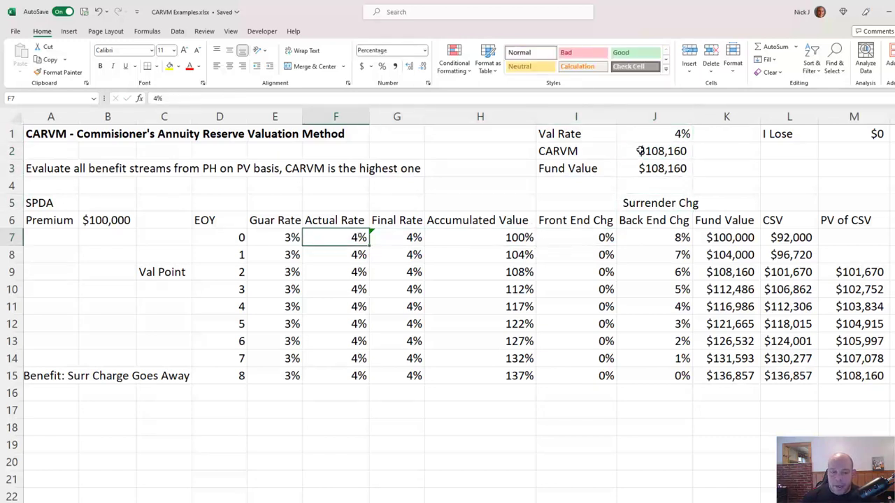
{"action": "key", "text": "Right"}
{"action": "key", "text": "Right"}
{"action": "key", "text": "Right"}
{"action": "key", "text": "Right"}
{"action": "key", "text": "Up"}
{"action": "key", "text": "Up"}
{"action": "key", "text": "Up"}
{"action": "key", "text": "Up"}
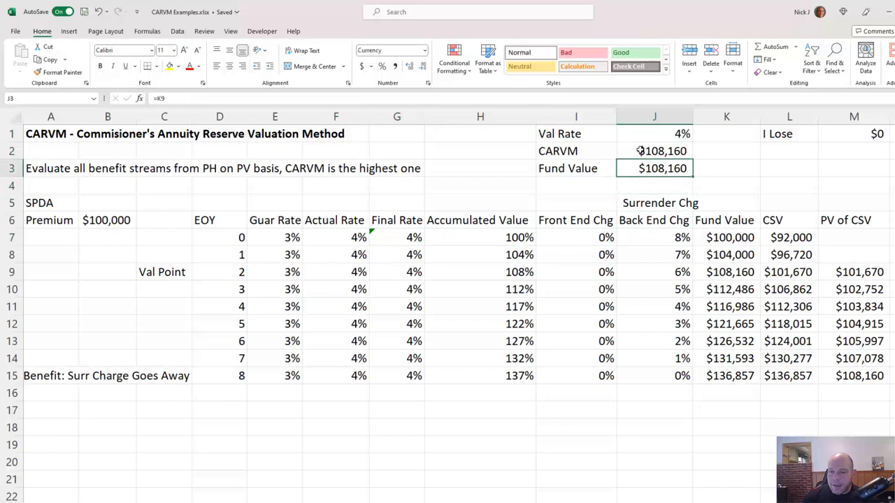
{"action": "key", "text": "Up"}
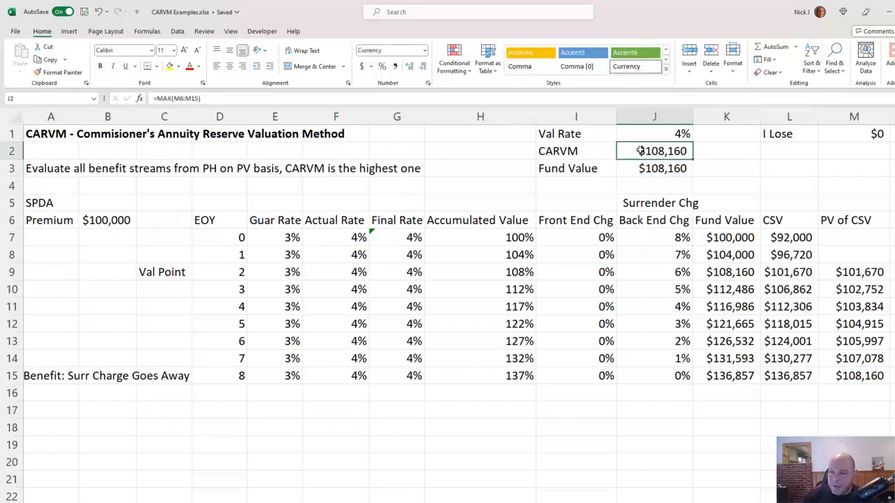
Step: Examine the year 0 final rate in G7 and actual rate in F7 across to the cash surrender value
{"action": "key", "text": "Down"}
{"action": "key", "text": "Down"}
{"action": "key", "text": "Down"}
{"action": "key", "text": "Down"}
{"action": "key", "text": "Left"}
{"action": "key", "text": "Left"}
{"action": "key", "text": "Left"}
{"action": "key", "text": "Down"}
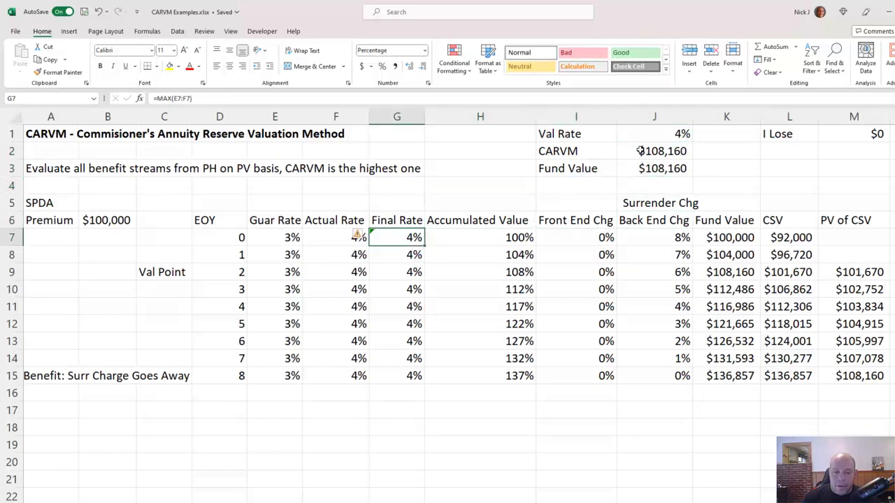
{"action": "key", "text": "Left"}
{"action": "key", "text": "Right"}
{"action": "key", "text": "Right"}
{"action": "key", "text": "Right"}
{"action": "key", "text": "Right"}
{"action": "key", "text": "Right"}
{"action": "key", "text": "Right"}
Step: Set the valuation rate in J1 to 4.1%
{"action": "key", "text": "Up"}
{"action": "key", "text": "Up"}
{"action": "key", "text": "Up"}
{"action": "key", "text": "Up"}
{"action": "key", "text": "Up"}
{"action": "key", "text": "Up"}
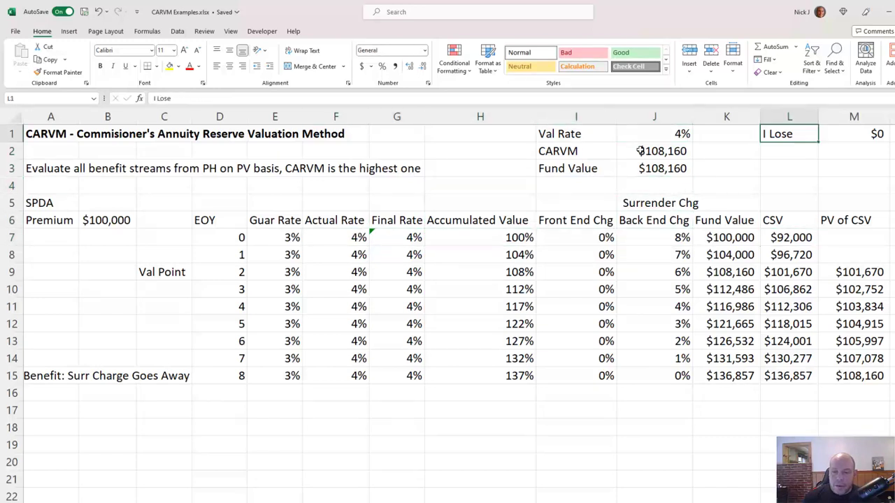
{"action": "key", "text": "Left"}
{"action": "key", "text": "Left"}
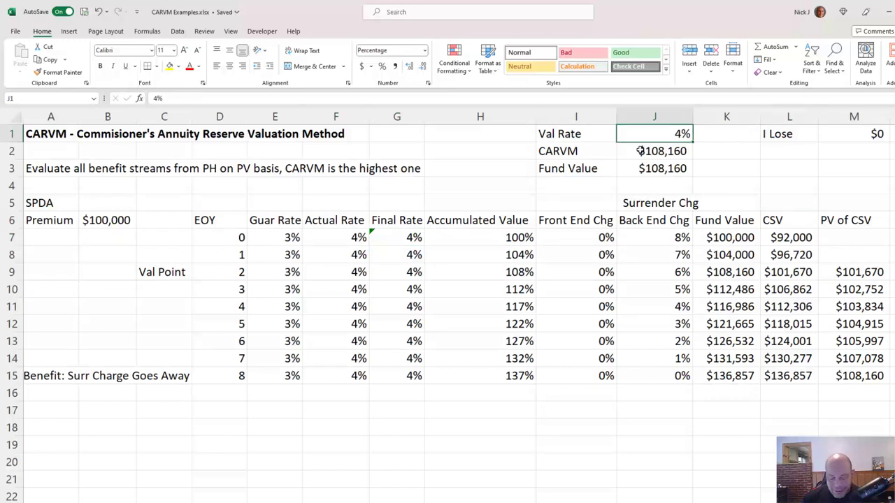
{"action": "type", "text": "4.1"}
{"action": "key", "text": "Return"}
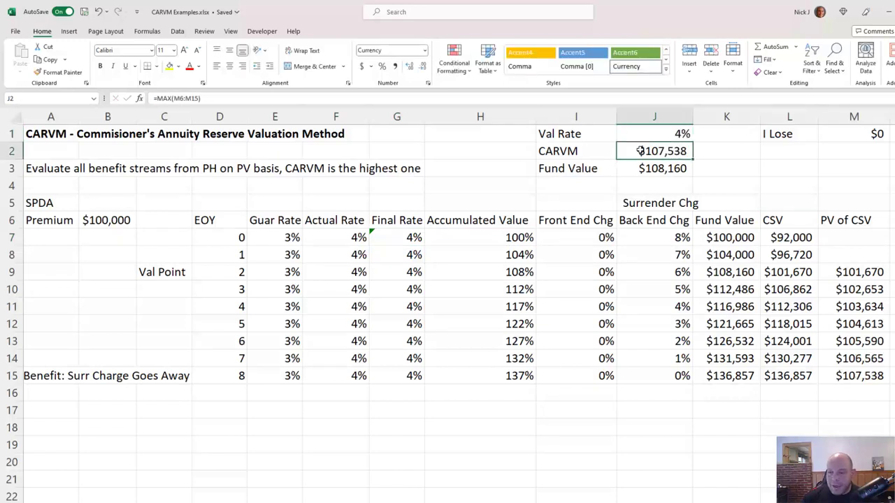
Step: Check the loss in M1 and show the valuation rate in J1 with one decimal place
{"action": "key", "text": "Right"}
{"action": "key", "text": "Right"}
{"action": "key", "text": "Right"}
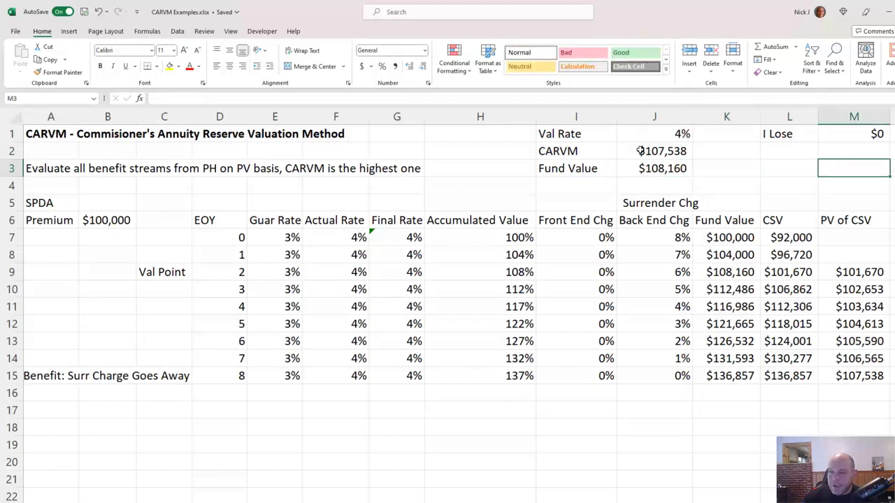
{"action": "key", "text": "Up"}
{"action": "key", "text": "Down"}
{"action": "key", "text": "Left"}
{"action": "key", "text": "Up"}
{"action": "key", "text": "Left"}
{"action": "key", "text": "Left"}
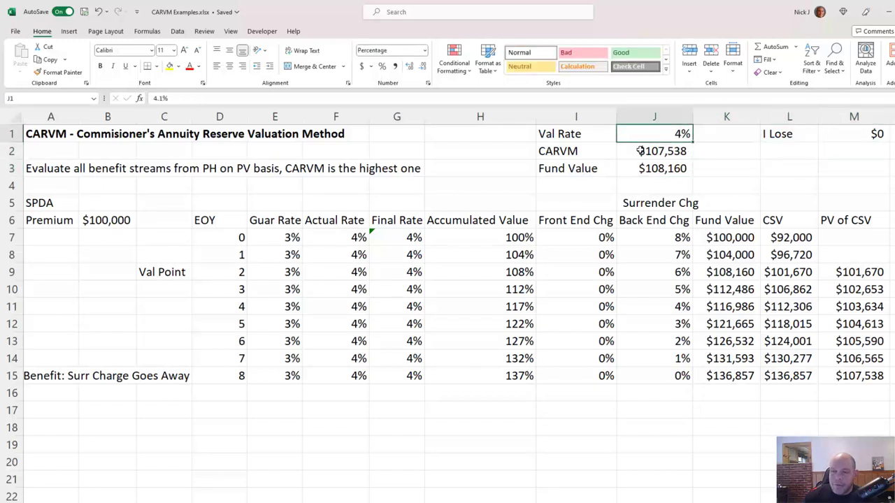
{"action": "left_click", "coordinate": [410, 66]}
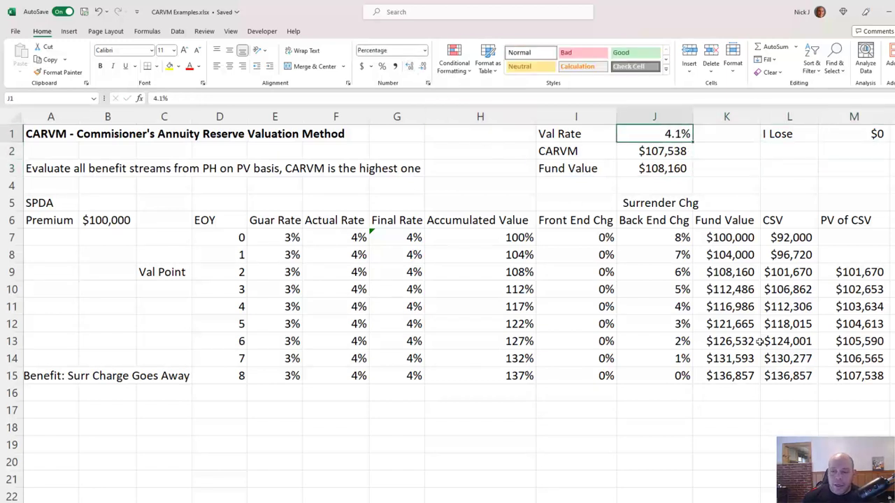
Step: Set the year 0 actual rate in F7 to 2%
{"action": "key", "text": "Left"}
{"action": "key", "text": "Left"}
{"action": "key", "text": "Left"}
{"action": "key", "text": "Left"}
{"action": "key", "text": "Left"}
{"action": "key", "text": "Down"}
{"action": "key", "text": "Down"}
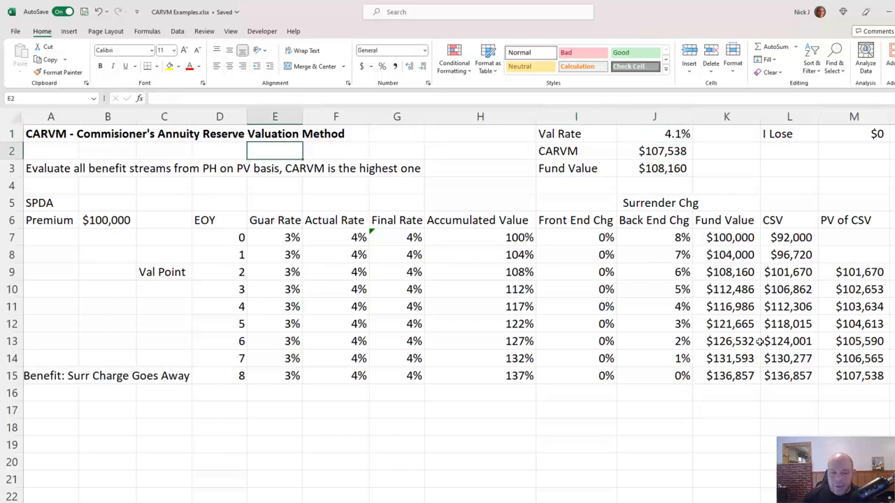
{"action": "key", "text": "Down"}
{"action": "key", "text": "Down"}
{"action": "key", "text": "Down"}
{"action": "key", "text": "Down"}
{"action": "key", "text": "Down"}
{"action": "key", "text": "Right"}
{"action": "key", "text": "Up"}
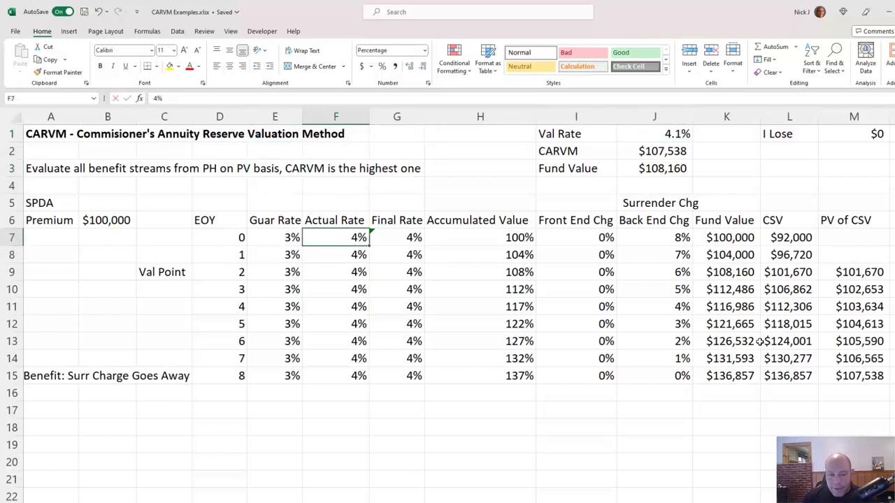
{"action": "type", "text": "2"}
{"action": "key", "text": "Return"}
Step: Copy the 2% actual rate from F7 down through year 8 in F15
{"action": "key", "text": "Up"}
{"action": "key", "text": "ctrl+c"}
{"action": "key", "text": "ctrl+shift+Down"}
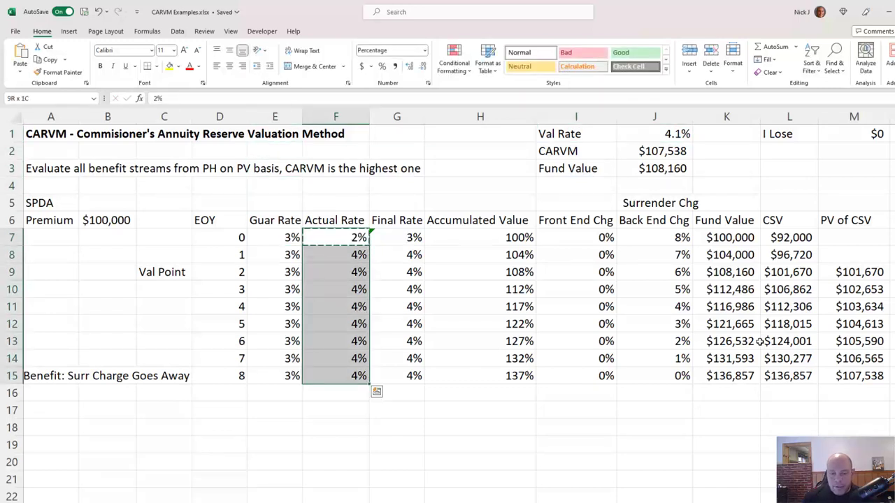
{"action": "key", "text": "ctrl+v"}
Step: Examine the back end charges, fund values and cash surrender values for years 0 and 1
{"action": "key", "text": "Down"}
{"action": "key", "text": "Right"}
{"action": "key", "text": "Right"}
{"action": "key", "text": "Right"}
{"action": "key", "text": "Right"}
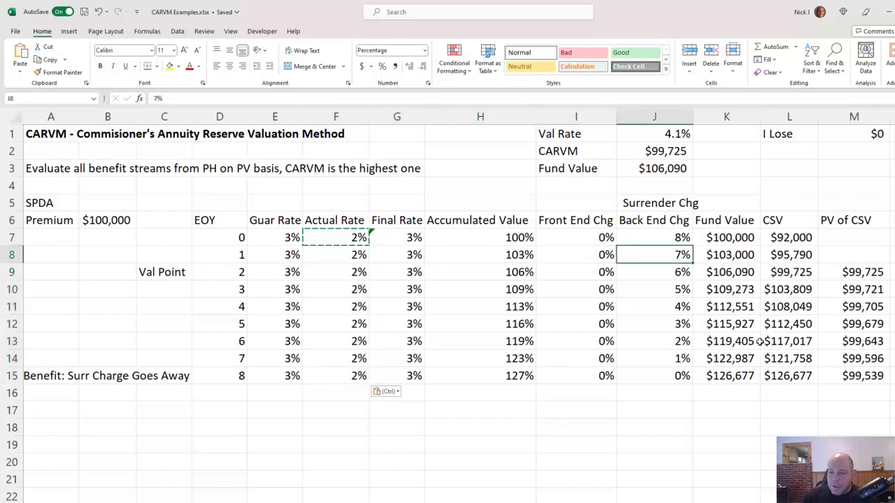
{"action": "key", "text": "Right"}
{"action": "key", "text": "Up"}
{"action": "key", "text": "Right"}
{"action": "key", "text": "Down"}
{"action": "key", "text": "Up"}
{"action": "key", "text": "Left"}
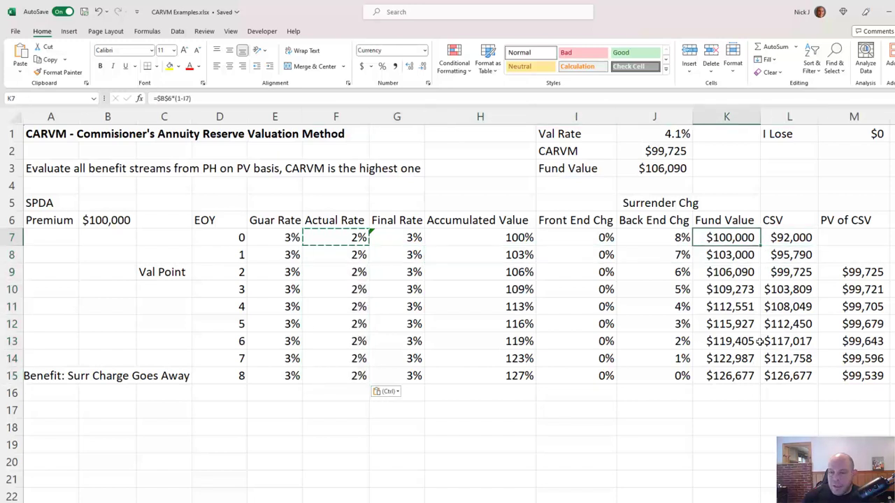
Step: Set the valuation rate in J1 to 2%
{"action": "key", "text": "Left"}
{"action": "key", "text": "Right"}
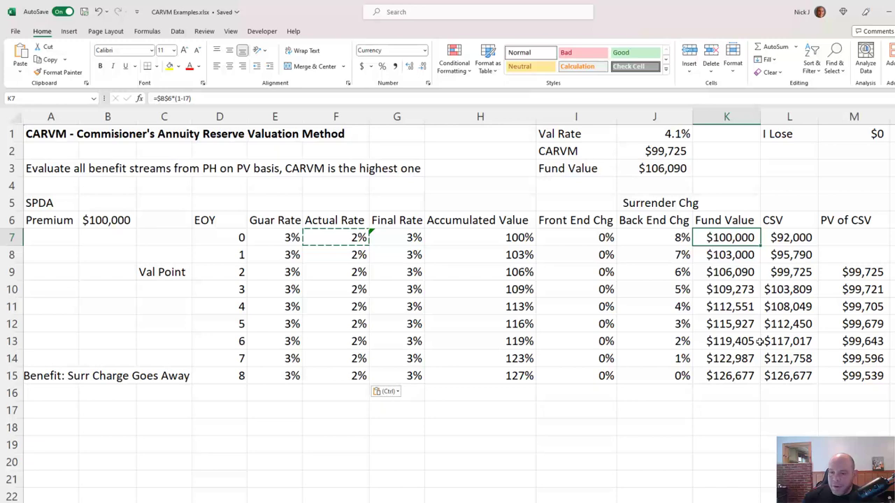
{"action": "key", "text": "Up"}
{"action": "key", "text": "Down"}
{"action": "key", "text": "Left"}
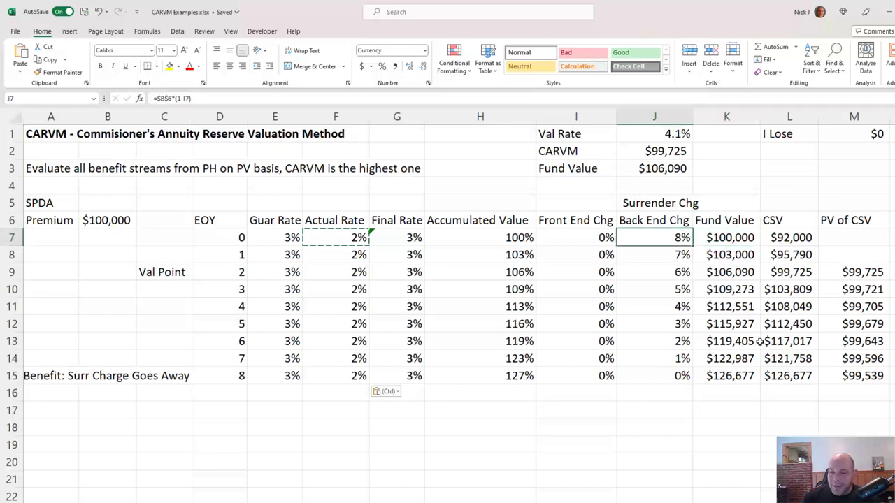
{"action": "key", "text": "Up"}
{"action": "key", "text": "Up"}
{"action": "key", "text": "Up"}
{"action": "key", "text": "Up"}
{"action": "key", "text": "Up"}
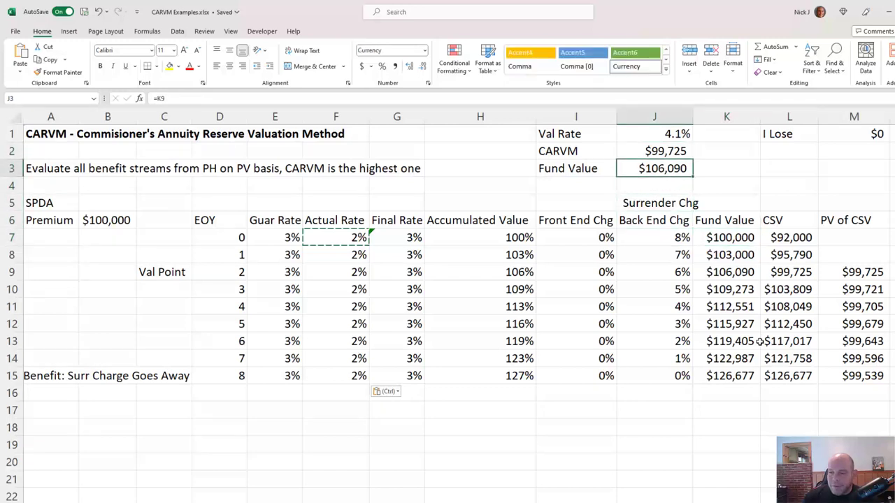
{"action": "key", "text": "Up"}
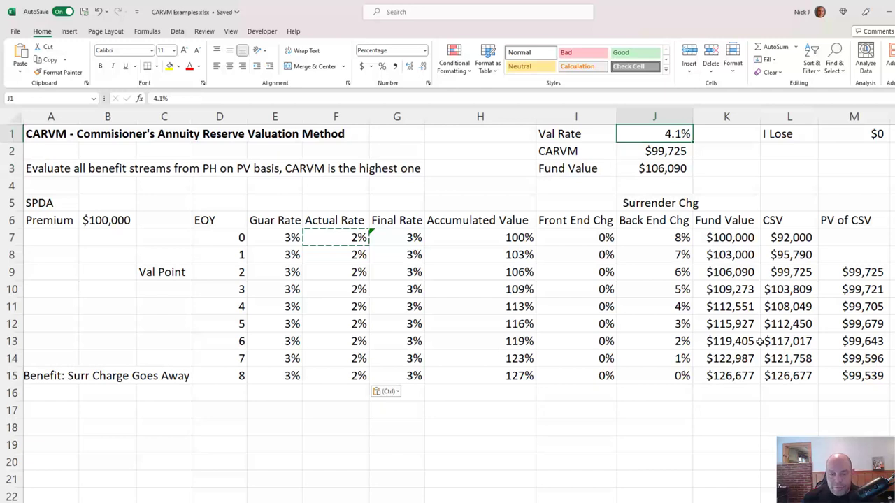
{"action": "type", "text": "2"}
{"action": "key", "text": "Return"}
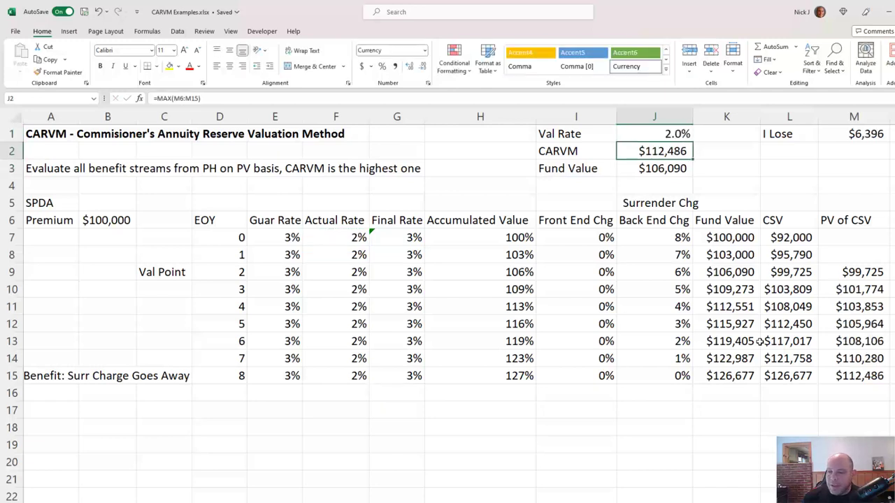
Step: Compare the CARVM reserve in J2 with the fund value in J3 and check the loss in M1
{"action": "key", "text": "Down"}
{"action": "key", "text": "Down"}
{"action": "key", "text": "Up"}
{"action": "key", "text": "Up"}
{"action": "key", "text": "Up"}
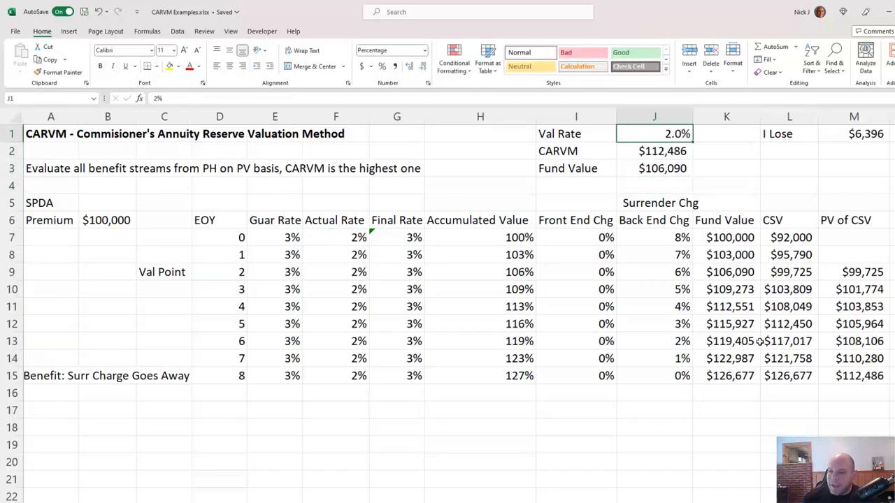
{"action": "key", "text": "Right"}
{"action": "key", "text": "Right"}
{"action": "key", "text": "Right"}
{"action": "key", "text": "Left"}
{"action": "key", "text": "Left"}
{"action": "key", "text": "Left"}
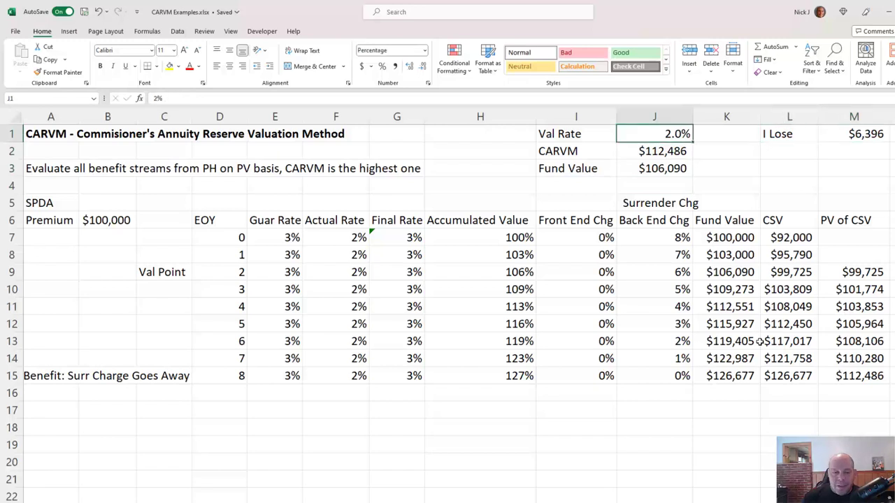
Step: Set the valuation rate in J1 to 3% and compare the CARVM reserve with the fund value
{"action": "type", "text": "3"}
{"action": "key", "text": "Return"}
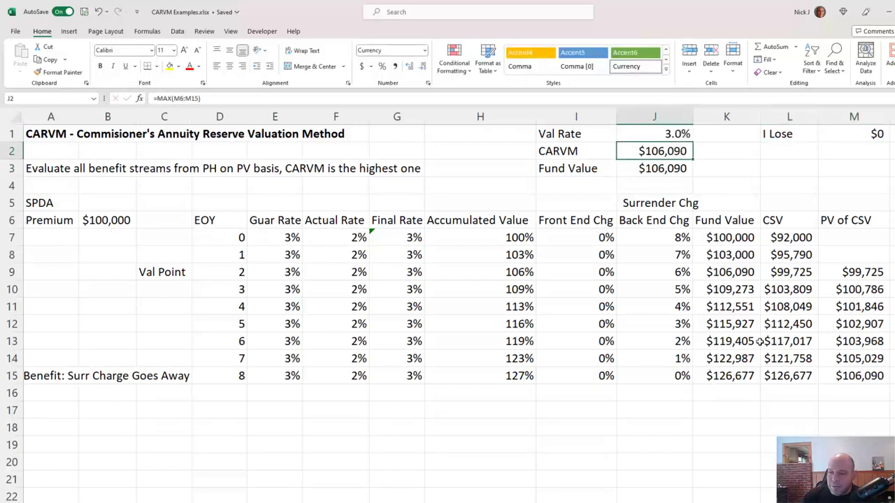
{"action": "key", "text": "Down"}
{"action": "key", "text": "Down"}
{"action": "key", "text": "Up"}
{"action": "key", "text": "Up"}
{"action": "key", "text": "Up"}
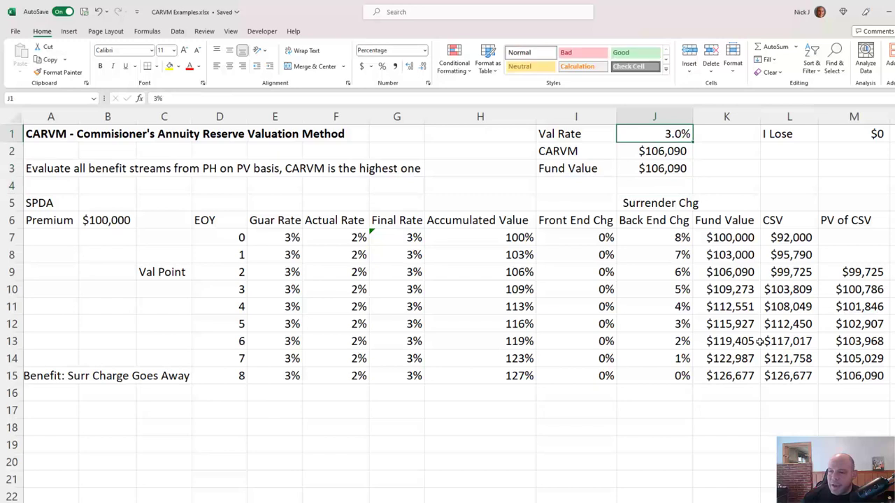
Step: Examine the year 0 actual rate in F7 against the valuation rate in J1
{"action": "key", "text": "Down"}
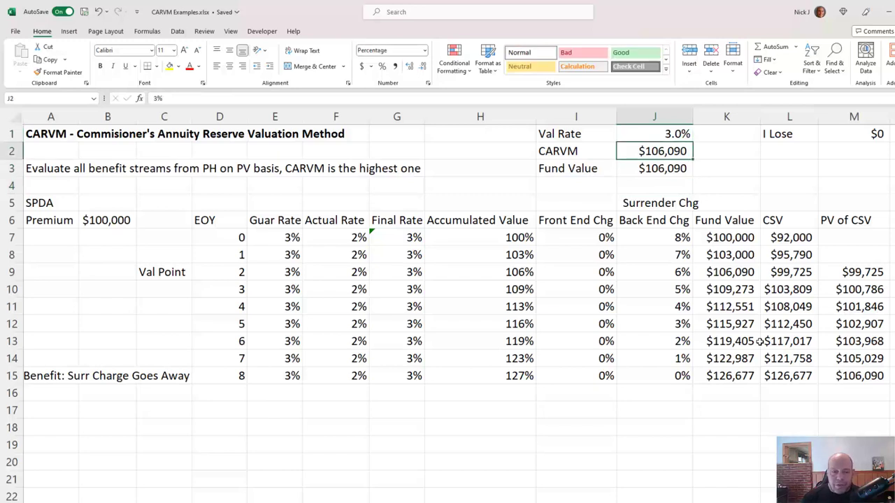
{"action": "key", "text": "Down"}
{"action": "key", "text": "Down"}
{"action": "key", "text": "Down"}
{"action": "key", "text": "Down"}
{"action": "key", "text": "Down"}
{"action": "key", "text": "Left"}
{"action": "key", "text": "Left"}
{"action": "key", "text": "Left"}
{"action": "key", "text": "Left"}
{"action": "key", "text": "Left"}
{"action": "key", "text": "Left"}
{"action": "key", "text": "Right"}
{"action": "key", "text": "Right"}
{"action": "key", "text": "Right"}
{"action": "key", "text": "Right"}
{"action": "key", "text": "Right"}
{"action": "key", "text": "Right"}
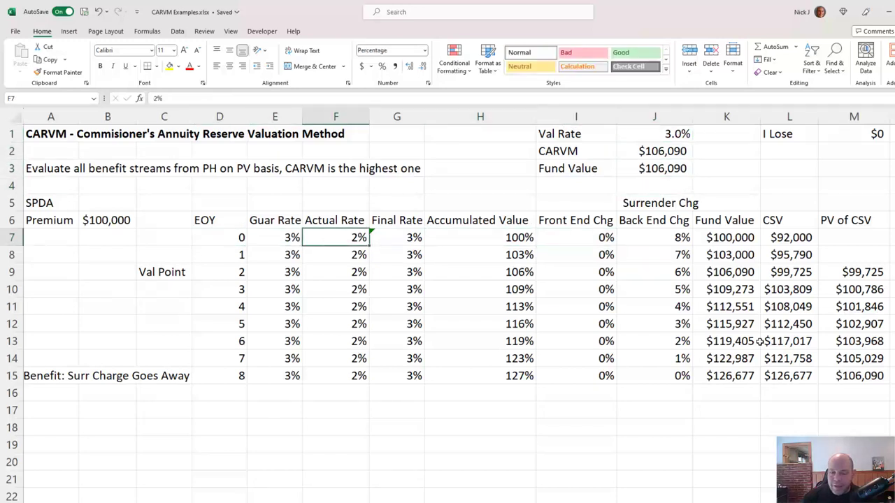
{"action": "key", "text": "Up"}
{"action": "key", "text": "Up"}
{"action": "key", "text": "Up"}
{"action": "key", "text": "Up"}
{"action": "key", "text": "Up"}
{"action": "key", "text": "Up"}
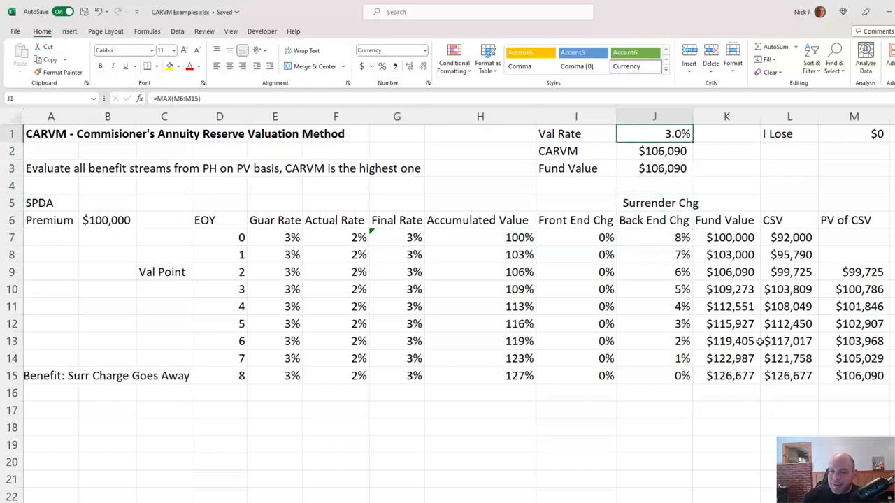
Step: Review the column headings in row 6 and the loss figure in M1
{"action": "key", "text": "Down"}
{"action": "key", "text": "Down"}
{"action": "key", "text": "Down"}
{"action": "key", "text": "Down"}
{"action": "key", "text": "Down"}
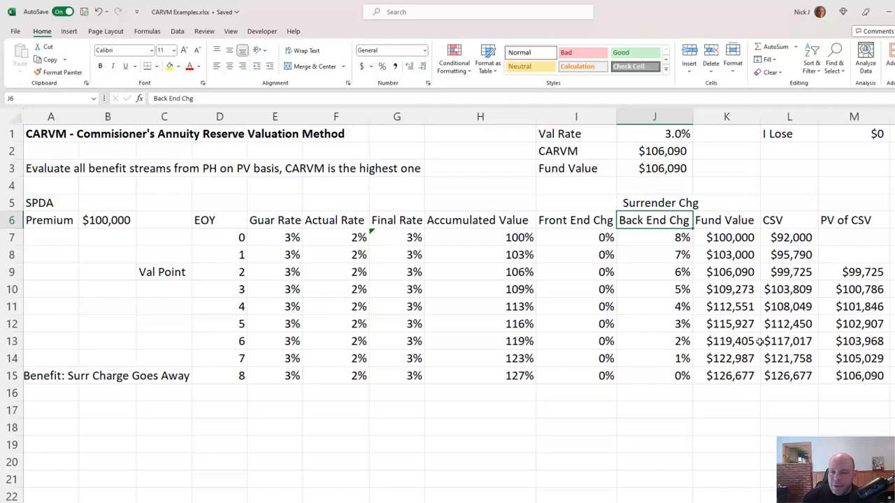
{"action": "key", "text": "ctrl+Left"}
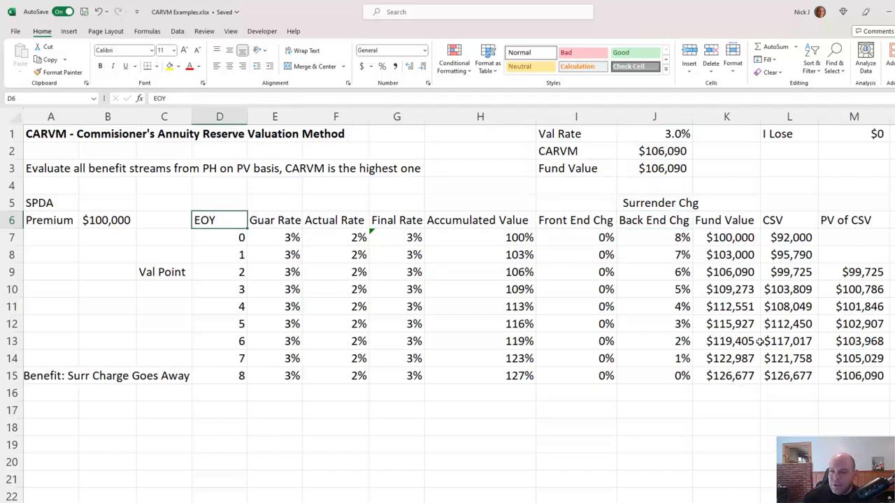
{"action": "key", "text": "ctrl+Right"}
{"action": "key", "text": "ctrl+Up"}
{"action": "key", "text": "Left"}
{"action": "key", "text": "Left"}
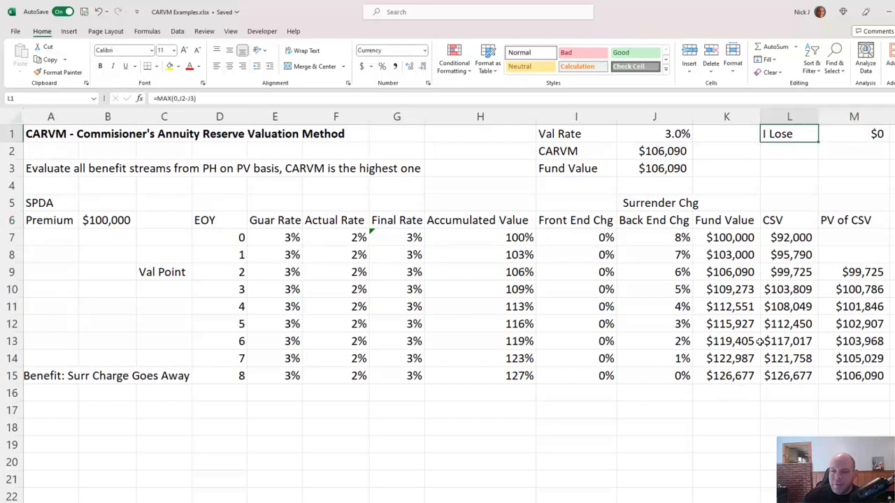
Step: Copy the 8% back end charge from J7 down through year 7 in J14
{"action": "key", "text": "Left"}
{"action": "key", "text": "Down"}
{"action": "key", "text": "Down"}
{"action": "key", "text": "Down"}
{"action": "key", "text": "Down"}
{"action": "key", "text": "Down"}
{"action": "key", "text": "Down"}
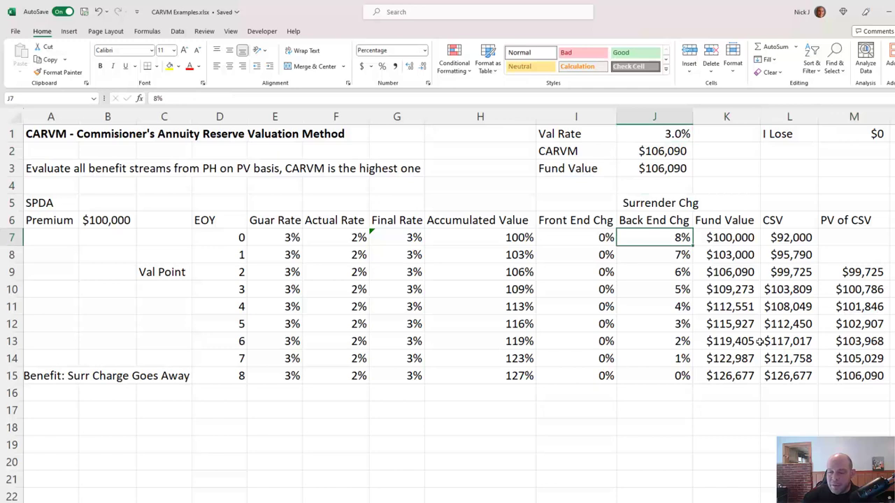
{"action": "key", "text": "shift+Down"}
{"action": "key", "text": "shift+Up"}
{"action": "key", "text": "ctrl+c"}
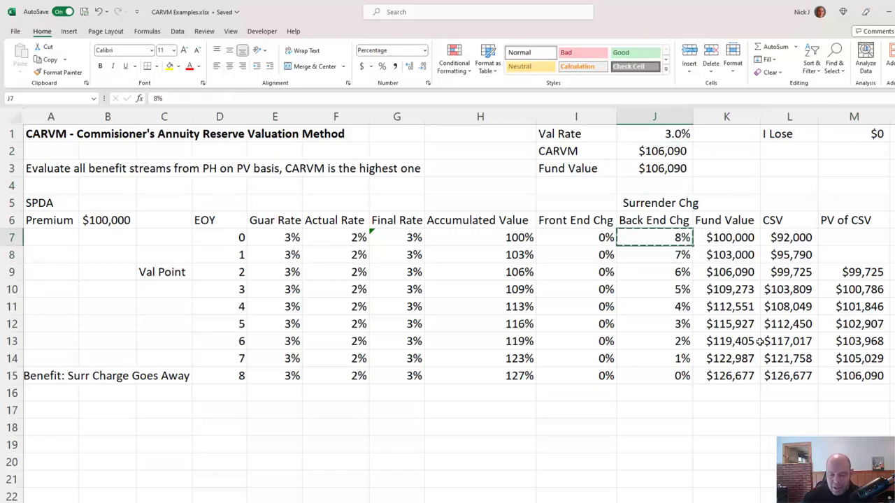
{"action": "key", "text": "shift+Down"}
{"action": "key", "text": "shift+Down"}
{"action": "key", "text": "shift+Down"}
{"action": "key", "text": "shift+Down"}
{"action": "key", "text": "shift+Down"}
{"action": "key", "text": "shift+Down"}
{"action": "key", "text": "shift+Down"}
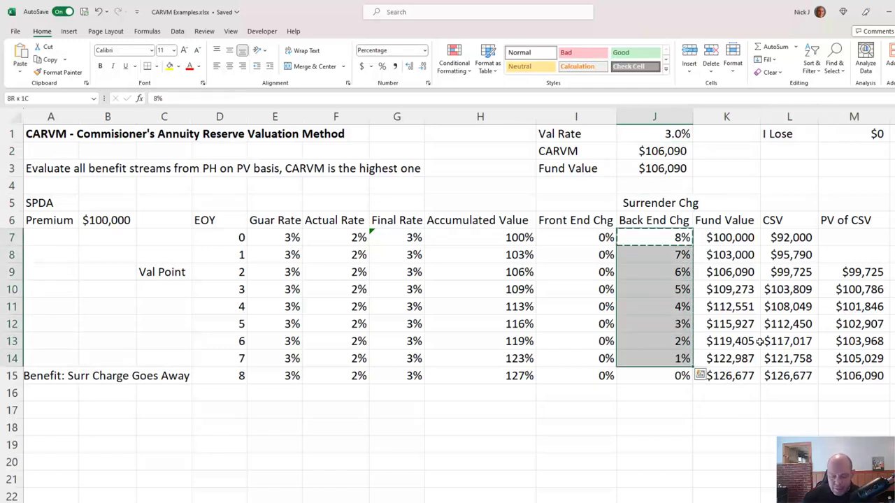
{"action": "key", "text": "ctrl+v"}
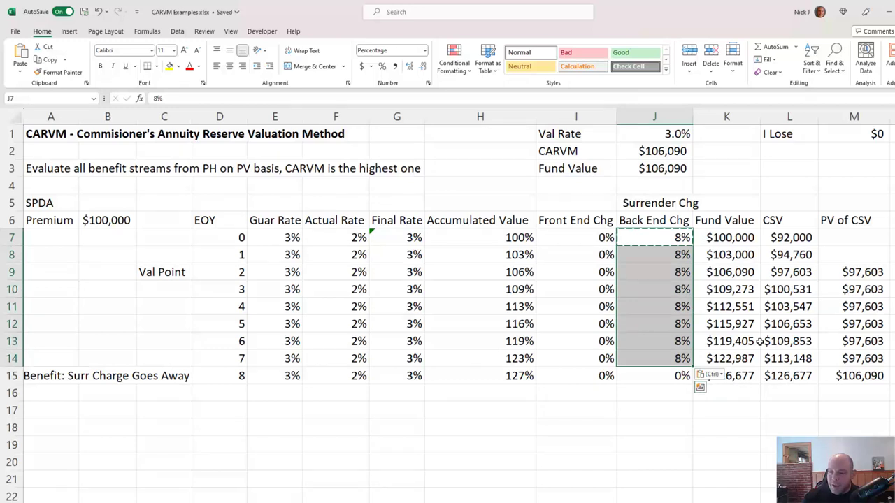
Step: Examine the cash surrender value column and the rate headings under the level 8% surrender charge
{"action": "key", "text": "Right"}
{"action": "key", "text": "Left"}
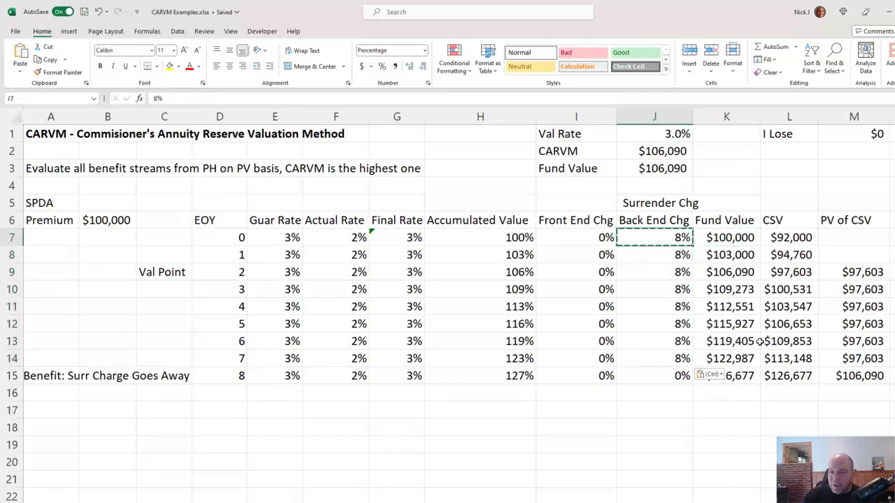
{"action": "key", "text": "Right"}
{"action": "key", "text": "Right"}
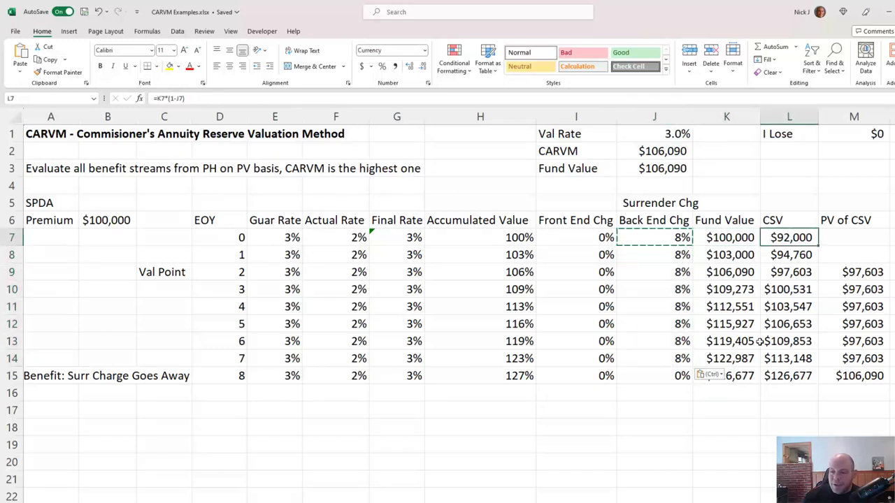
{"action": "key", "text": "ctrl+Down"}
{"action": "key", "text": "ctrl+Down"}
{"action": "key", "text": "ctrl+Up"}
{"action": "key", "text": "ctrl+Up"}
{"action": "key", "text": "ctrl+Up"}
{"action": "key", "text": "ctrl+Down"}
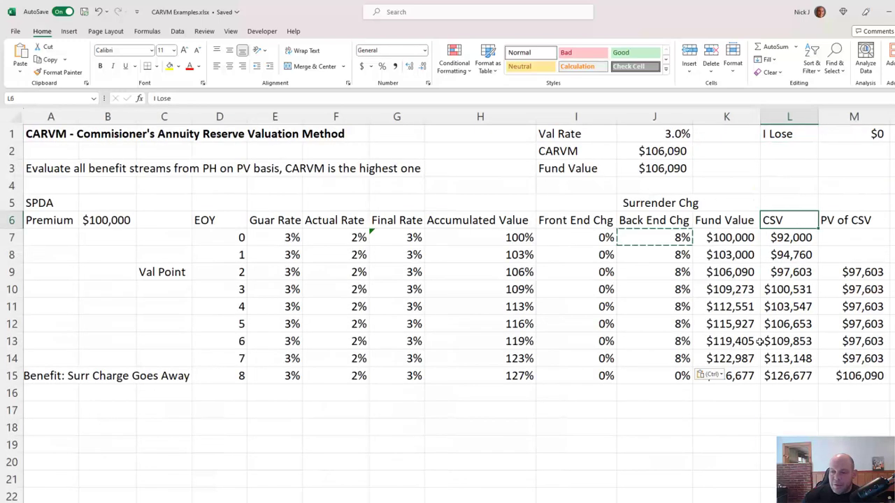
{"action": "key", "text": "ctrl+Left"}
{"action": "key", "text": "ctrl+Left"}
{"action": "key", "text": "Right"}
{"action": "key", "text": "Right"}
{"action": "key", "text": "Right"}
{"action": "key", "text": "Right"}
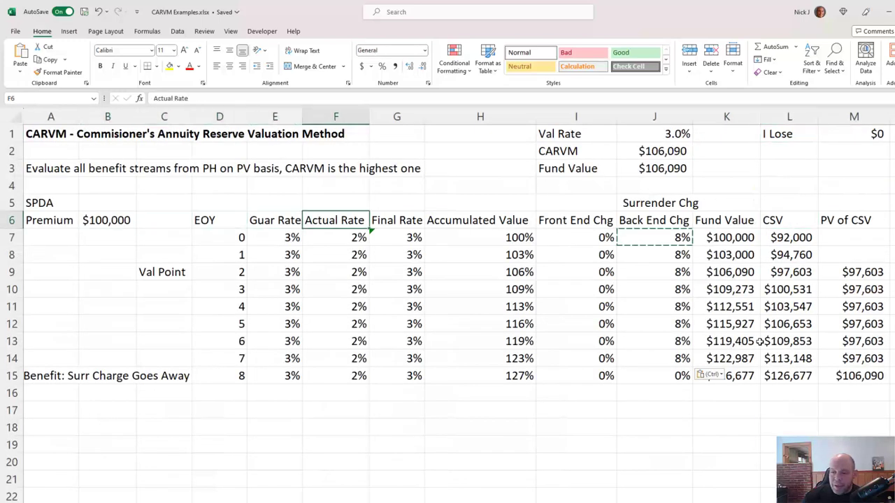
Step: Compare the back end charges, cash surrender values and present values for years 7 and 8
{"action": "key", "text": "Right"}
{"action": "key", "text": "Right"}
{"action": "key", "text": "Right"}
{"action": "key", "text": "Right"}
{"action": "key", "text": "Right"}
{"action": "key", "text": "Down"}
{"action": "key", "text": "Down"}
{"action": "key", "text": "Down"}
{"action": "key", "text": "Down"}
{"action": "key", "text": "Down"}
{"action": "key", "text": "Down"}
{"action": "key", "text": "Left"}
{"action": "key", "text": "Down"}
{"action": "key", "text": "Down"}
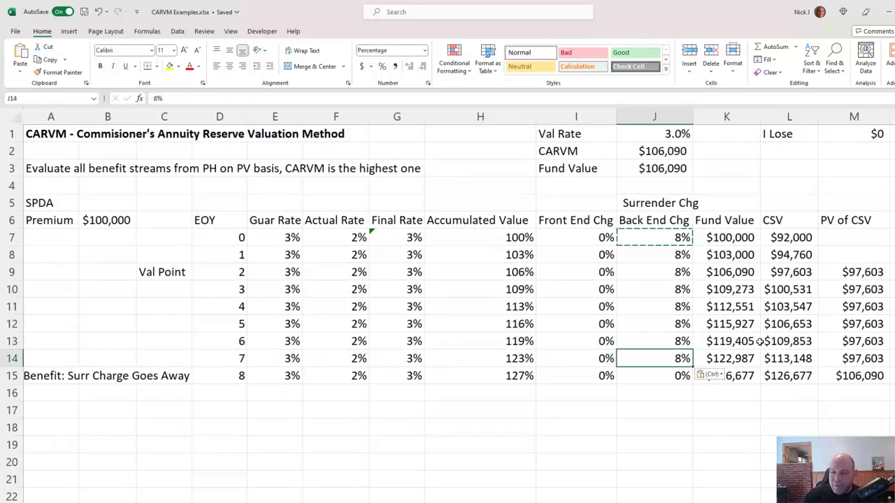
{"action": "key", "text": "Down"}
{"action": "key", "text": "Right"}
{"action": "key", "text": "Right"}
{"action": "key", "text": "Up"}
{"action": "key", "text": "shift+Down"}
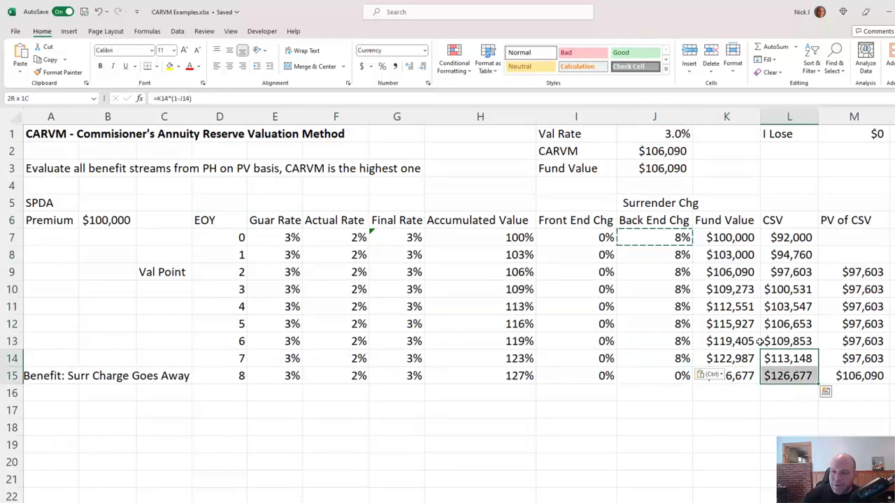
{"action": "key", "text": "Right"}
{"action": "key", "text": "shift+Down"}
Step: Review the present values of CSV up the column and the year 2 fund value in K9
{"action": "key", "text": "Up"}
{"action": "key", "text": "Up"}
{"action": "key", "text": "Up"}
{"action": "key", "text": "Up"}
{"action": "key", "text": "Up"}
{"action": "key", "text": "Up"}
{"action": "key", "text": "Up"}
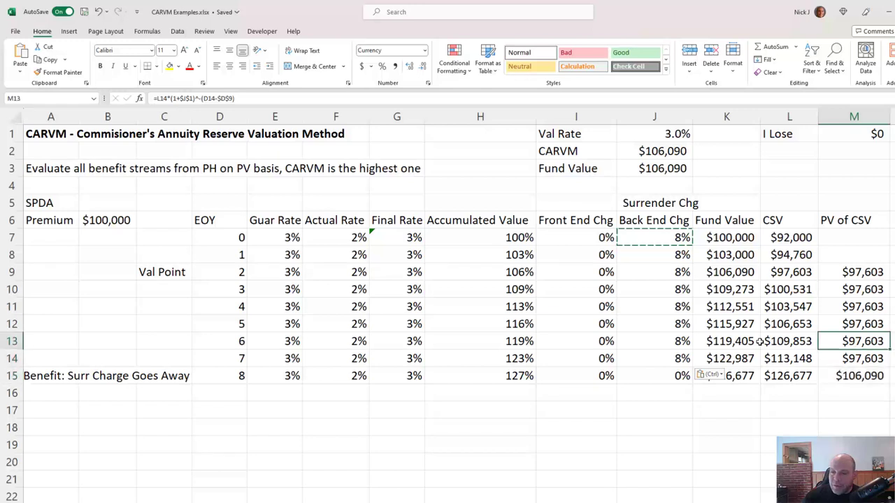
{"action": "key", "text": "Left"}
{"action": "key", "text": "Left"}
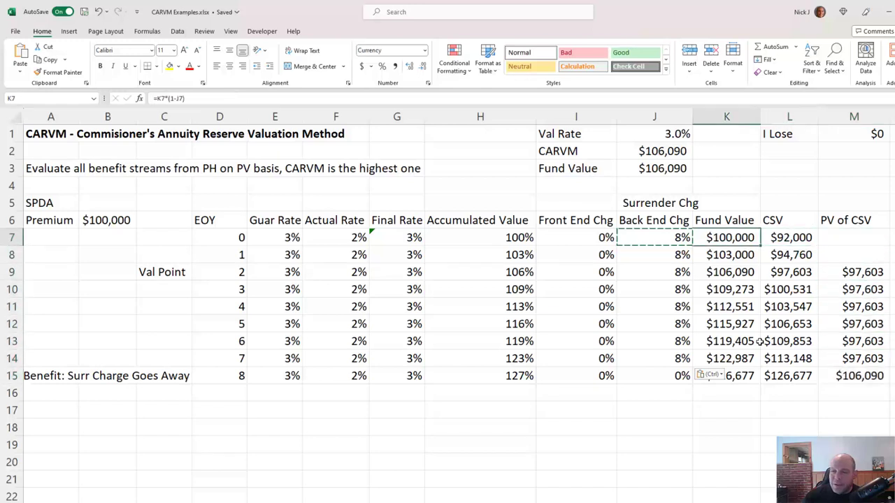
{"action": "key", "text": "Down"}
{"action": "key", "text": "Down"}
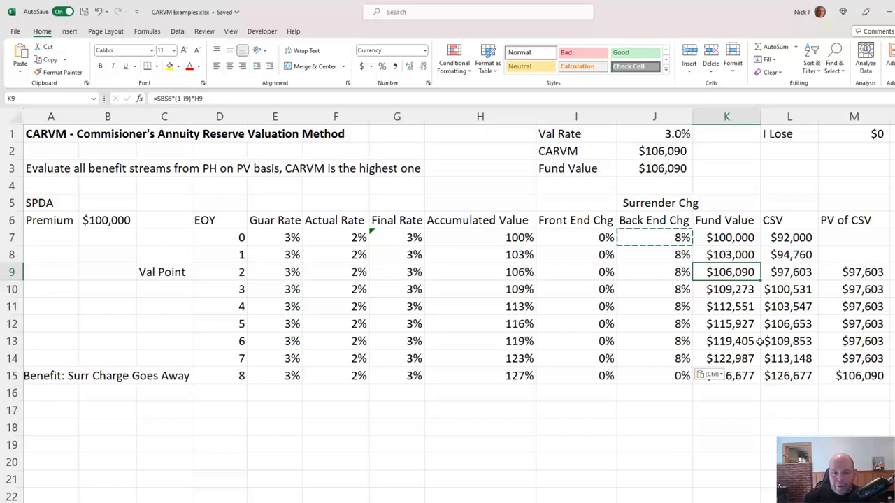
Step: Check the guaranteed rate column used to accumulate the fund value
{"action": "key", "text": "Left"}
{"action": "key", "text": "Left"}
{"action": "key", "text": "Left"}
{"action": "key", "text": "Left"}
{"action": "key", "text": "Left"}
{"action": "key", "text": "Left"}
{"action": "key", "text": "Left"}
{"action": "key", "text": "Right"}
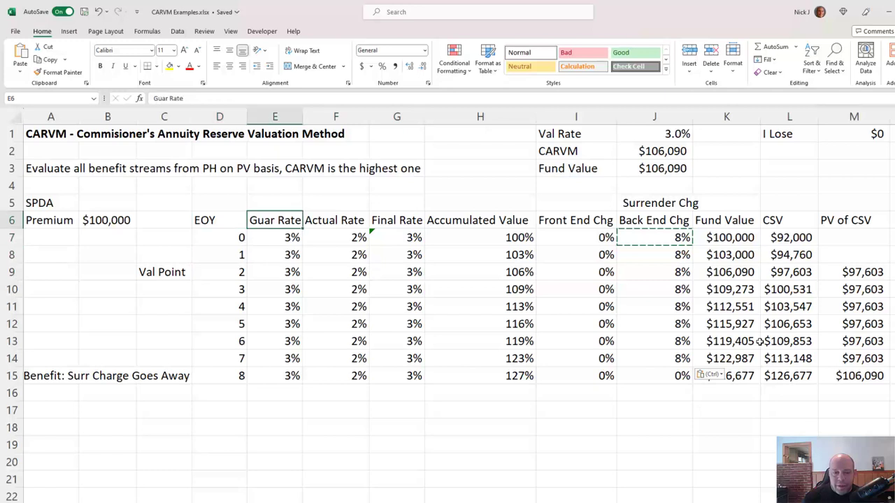
Step: Change the valuation rate in J1 to 2% with the 8% surrender charges in place
{"action": "key", "text": "Right"}
{"action": "key", "text": "Right"}
{"action": "key", "text": "Right"}
{"action": "key", "text": "Up"}
{"action": "key", "text": "Up"}
{"action": "key", "text": "Up"}
{"action": "key", "text": "Up"}
{"action": "key", "text": "Up"}
{"action": "key", "text": "Right"}
{"action": "key", "text": "Right"}
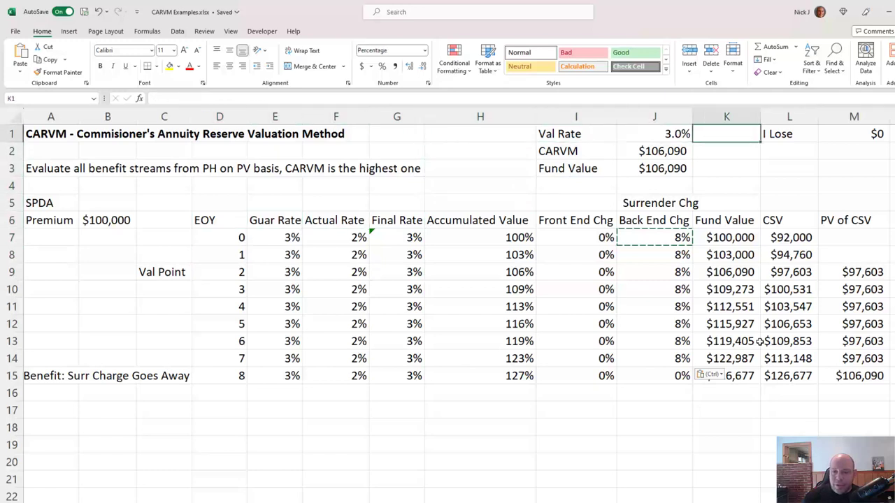
{"action": "type", "text": "2"}
{"action": "key", "text": "Return"}
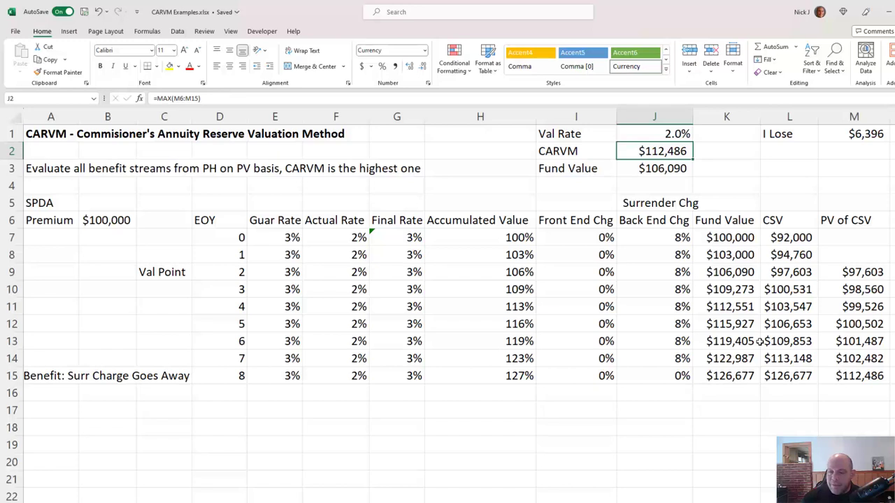
Step: Examine the reserve against the fund value and highlight the Actual Rate heading with its year 0 rate in F6:F7
{"action": "key", "text": "Down"}
{"action": "key", "text": "Down"}
{"action": "key", "text": "Down"}
{"action": "key", "text": "Left"}
{"action": "key", "text": "Left"}
{"action": "key", "text": "Left"}
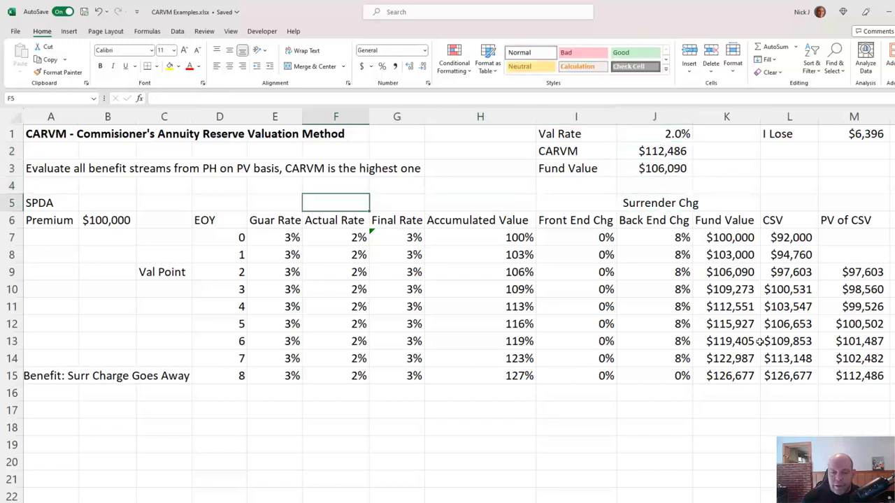
{"action": "key", "text": "Down"}
{"action": "key", "text": "shift+Down"}
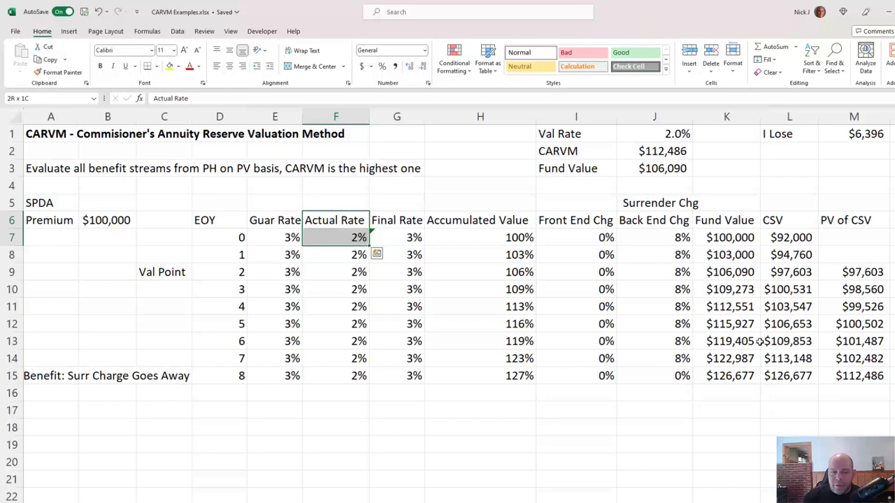
Step: Compare the guaranteed rate in E6:E7 with the actual rate and the back-end surrender charge headings in row 6
{"action": "key", "text": "Left"}
{"action": "key", "text": "shift+Down"}
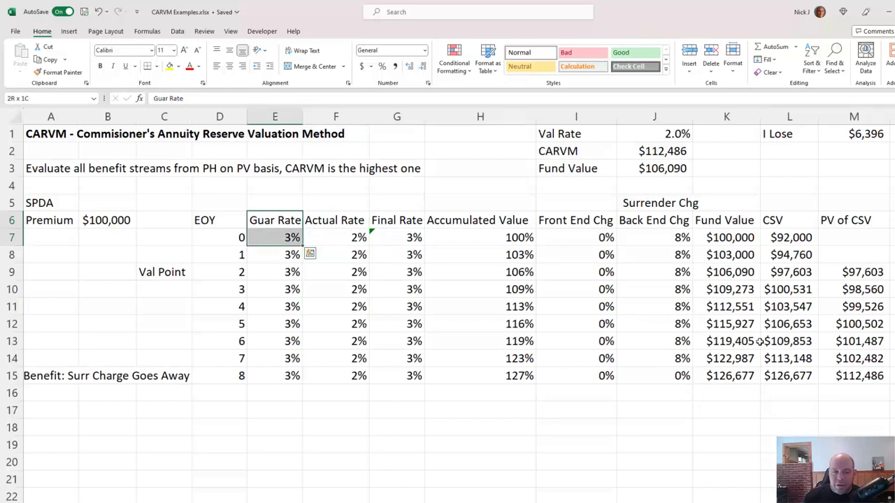
{"action": "key", "text": "Right"}
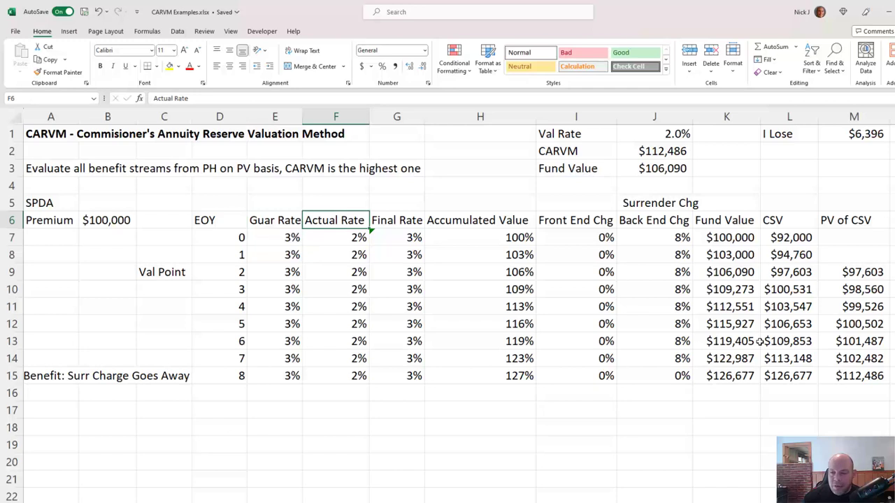
{"action": "key", "text": "Right"}
{"action": "key", "text": "Right"}
{"action": "key", "text": "Right"}
{"action": "key", "text": "Right"}
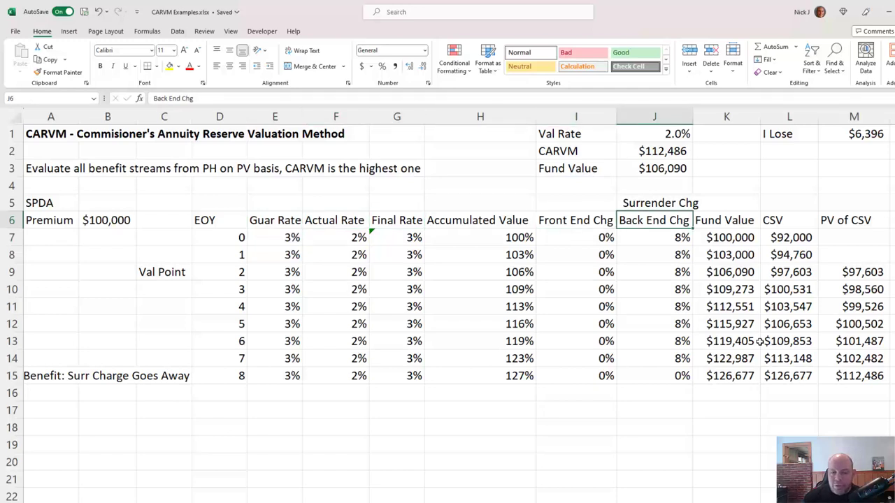
{"action": "key", "text": "Left"}
{"action": "key", "text": "Left"}
{"action": "key", "text": "Left"}
{"action": "key", "text": "Left"}
{"action": "key", "text": "Left"}
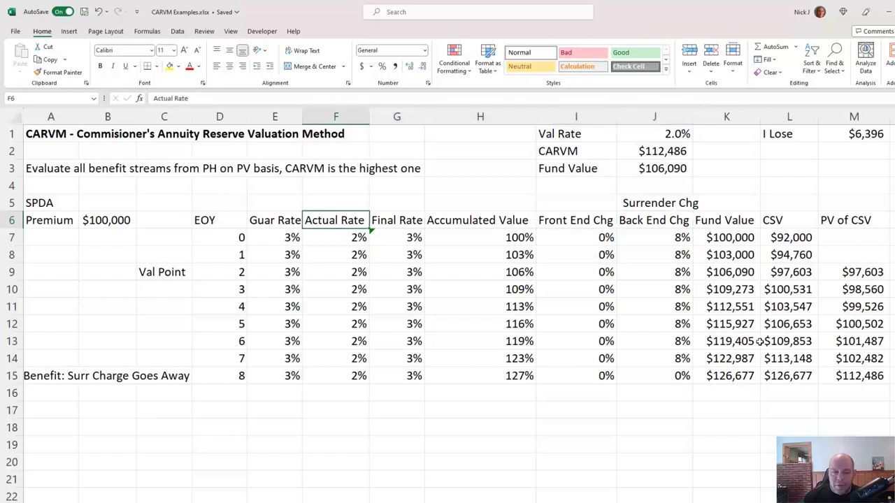
Step: Review the year 0 values in row 7 and the I Lose amount in M1
{"action": "key", "text": "Down"}
{"action": "key", "text": "Right"}
{"action": "key", "text": "Right"}
{"action": "key", "text": "Right"}
{"action": "key", "text": "Right"}
{"action": "key", "text": "Right"}
{"action": "key", "text": "Right"}
{"action": "key", "text": "Right"}
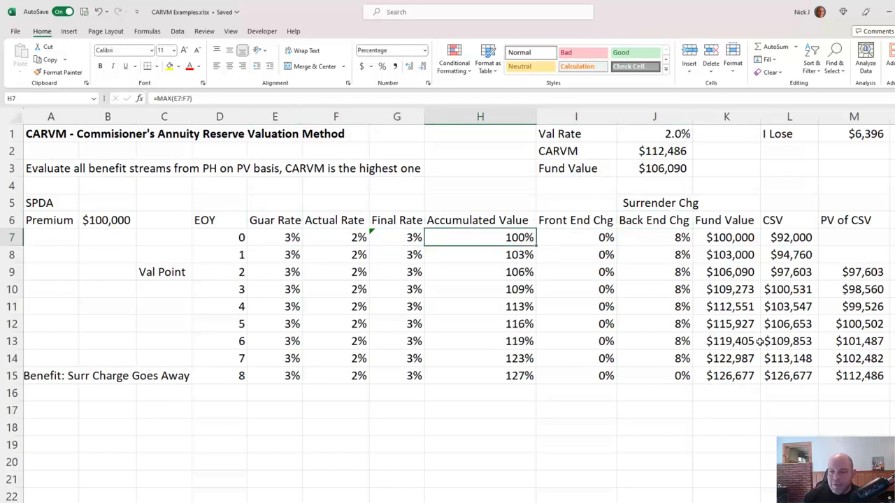
{"action": "key", "text": "ctrl+Up"}
{"action": "key", "text": "ctrl+Up"}
{"action": "key", "text": "Right"}
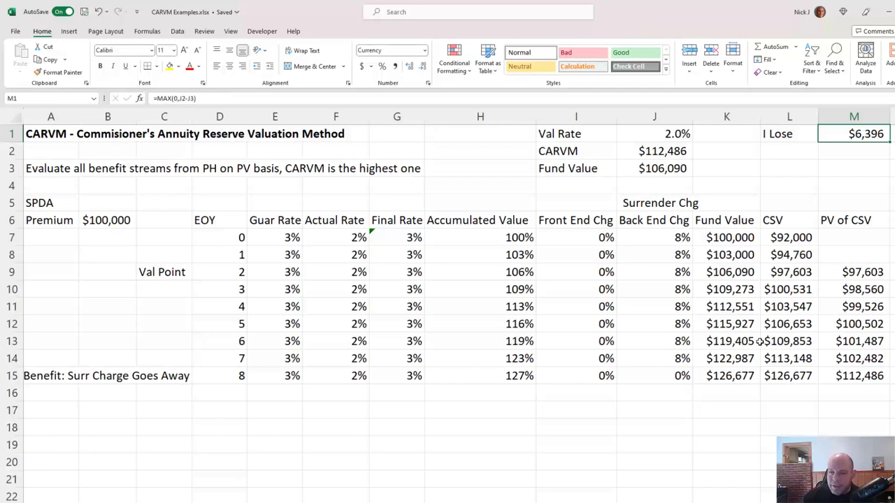
Step: Enter the label "Curtate" in H2 beside the CARVM label and highlight the two cells together
{"action": "key", "text": "Left"}
{"action": "key", "text": "Left"}
{"action": "key", "text": "Left"}
{"action": "key", "text": "Left"}
{"action": "key", "text": "Left"}
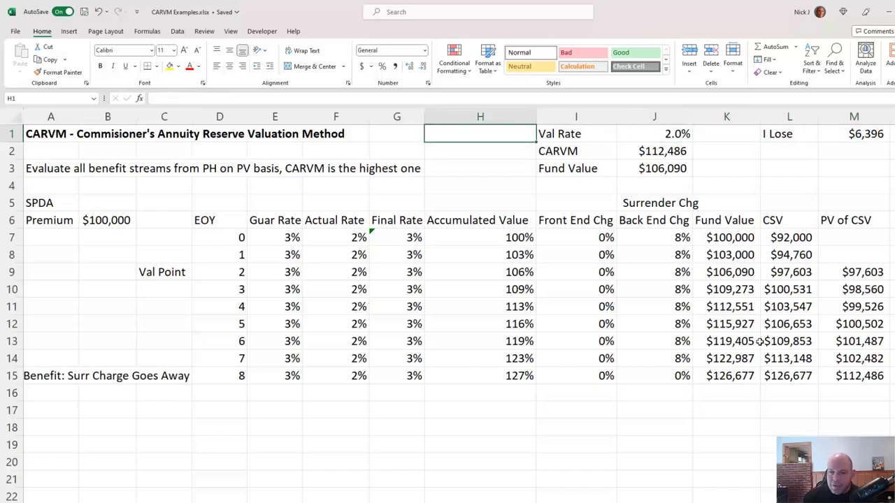
{"action": "key", "text": "Down"}
{"action": "type", "text": "Curtate"}
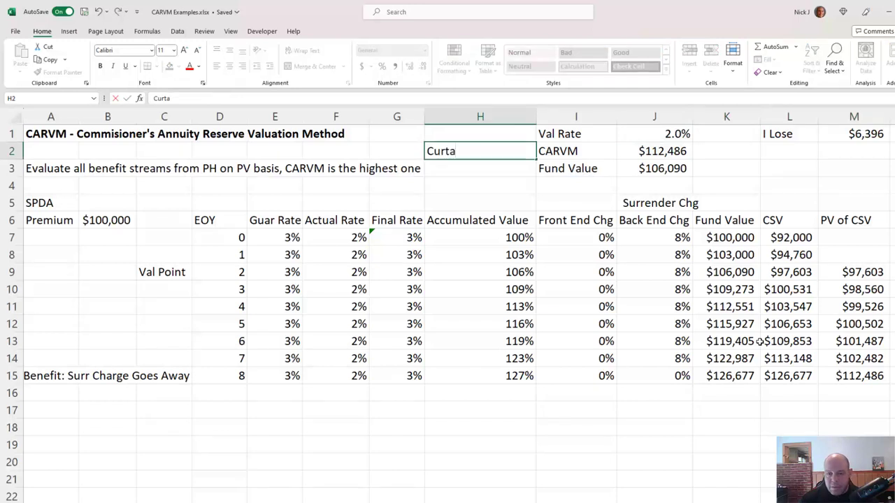
{"action": "key", "text": "Return"}
{"action": "key", "text": "Up"}
{"action": "key", "text": "shift+Right"}
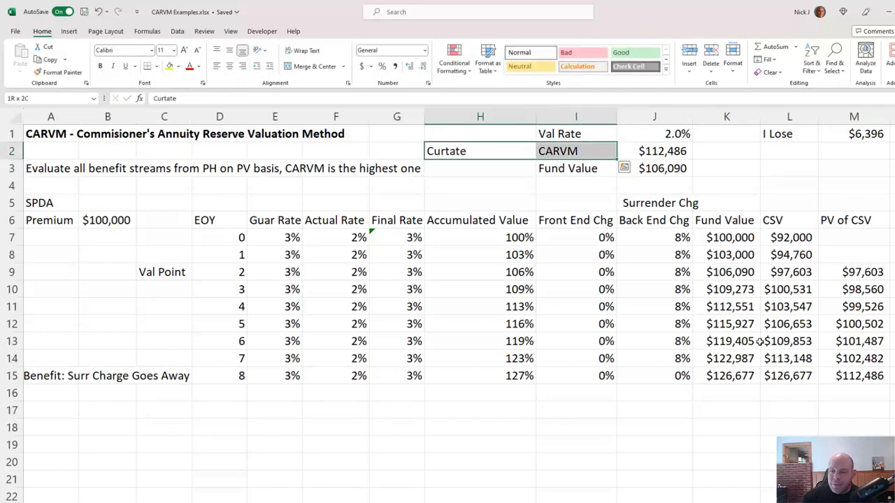
{"action": "key", "text": "Left"}
{"action": "key", "text": "Right"}
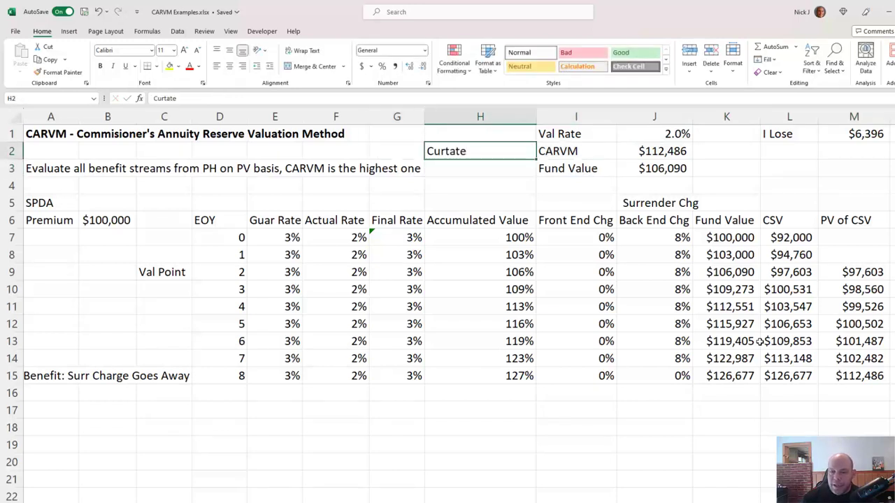
Step: Examine the year 0 row from the accumulated value back to the EOY column, and the Curtate label in H2
{"action": "key", "text": "Down"}
{"action": "key", "text": "Down"}
{"action": "key", "text": "Down"}
{"action": "key", "text": "Down"}
{"action": "key", "text": "Down"}
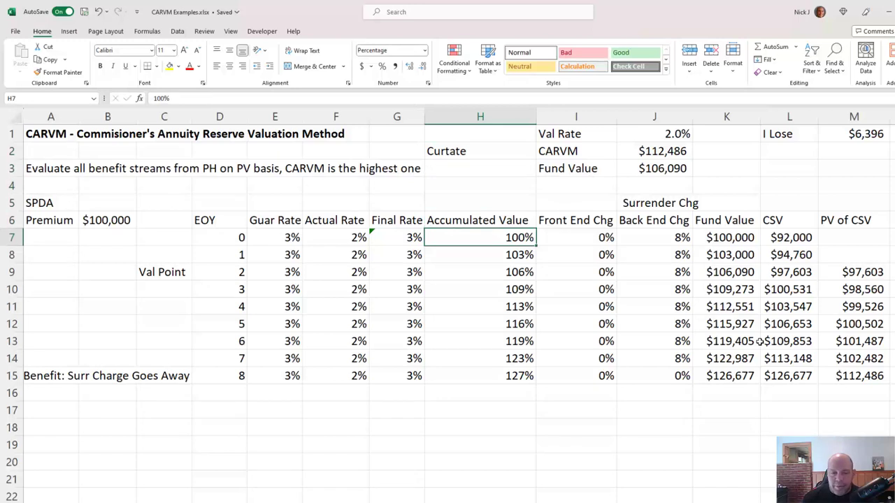
{"action": "key", "text": "Left"}
{"action": "key", "text": "Left"}
{"action": "key", "text": "Left"}
{"action": "key", "text": "Left"}
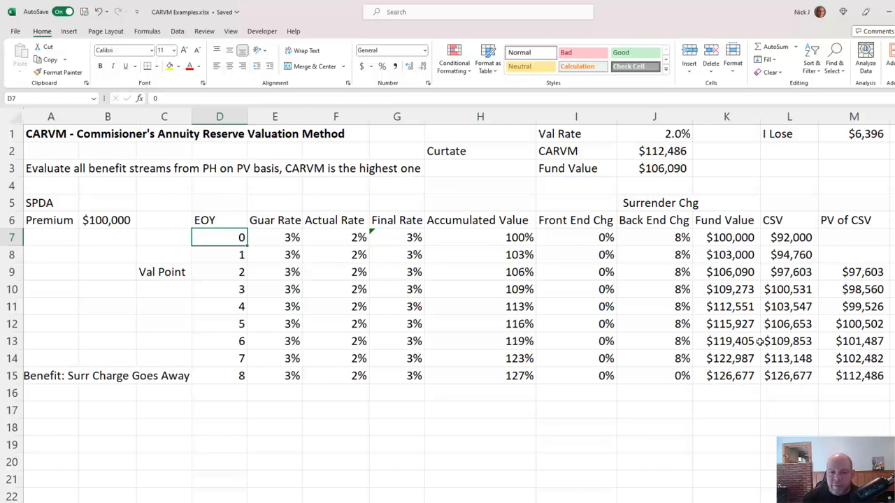
{"action": "key", "text": "Up"}
{"action": "key", "text": "Up"}
{"action": "key", "text": "Up"}
{"action": "key", "text": "Up"}
{"action": "key", "text": "Up"}
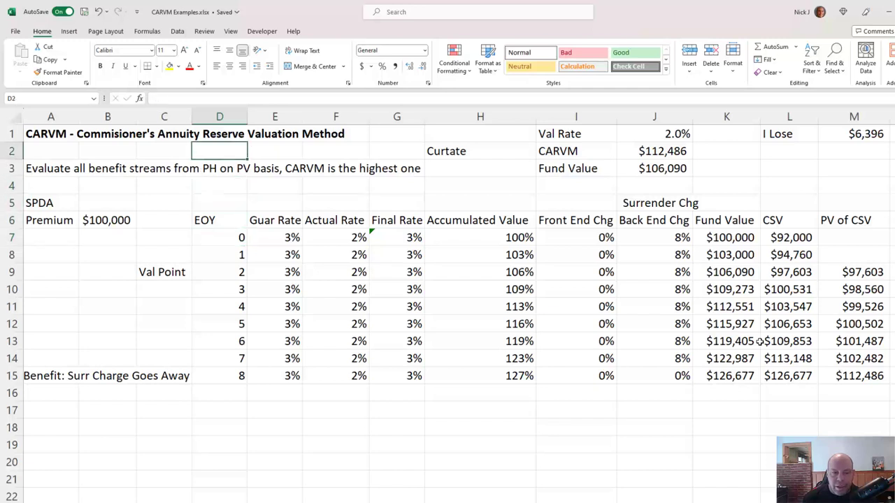
{"action": "key", "text": "ctrl+Right"}
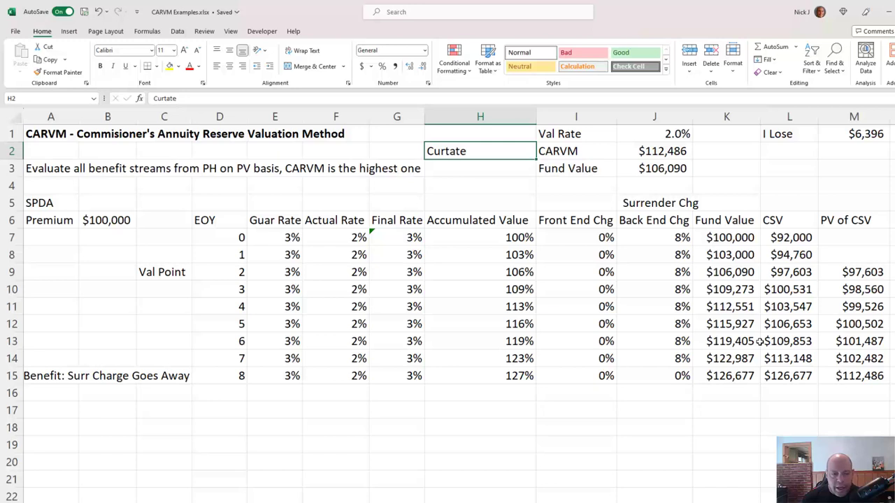
{"action": "key", "text": "ctrl+Left"}
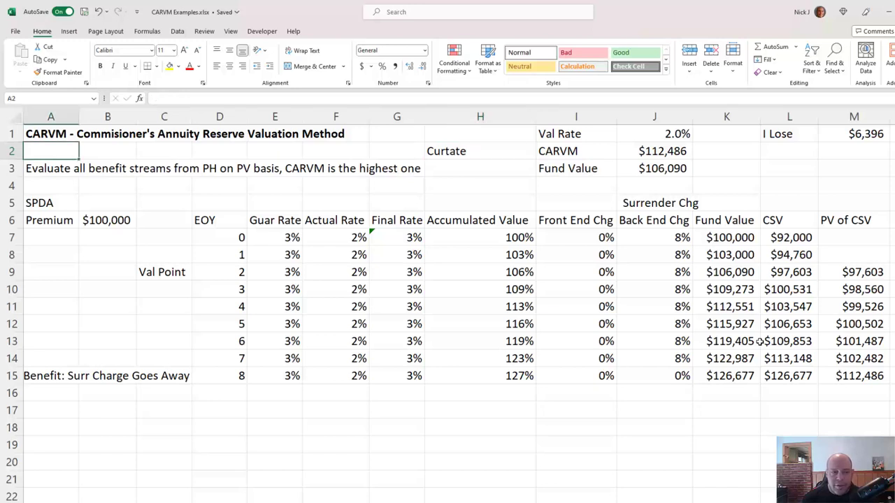